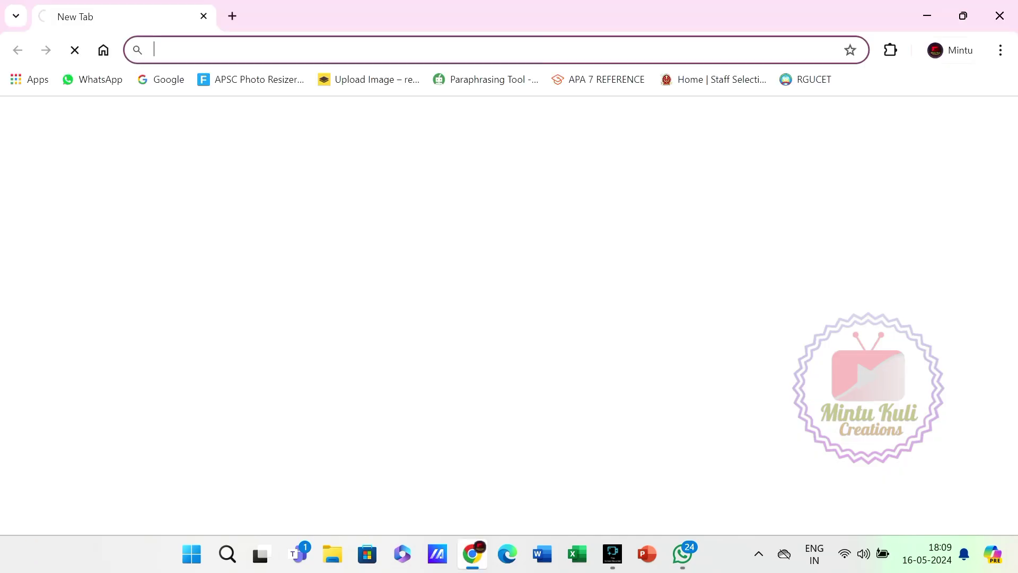
Search Google for 'rgu admission'.
left_click(161, 79)
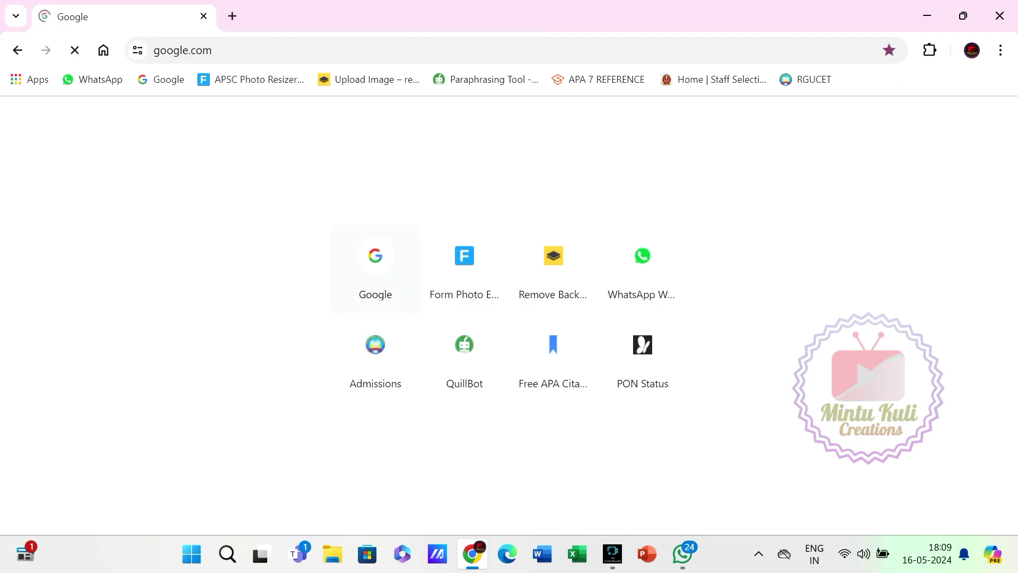
type("rgu")
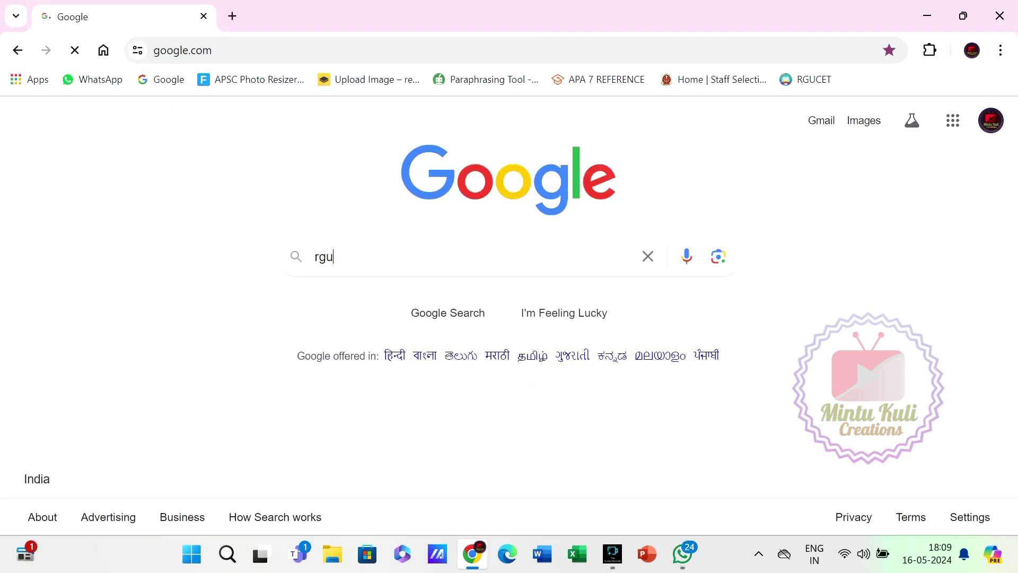
type(" ad")
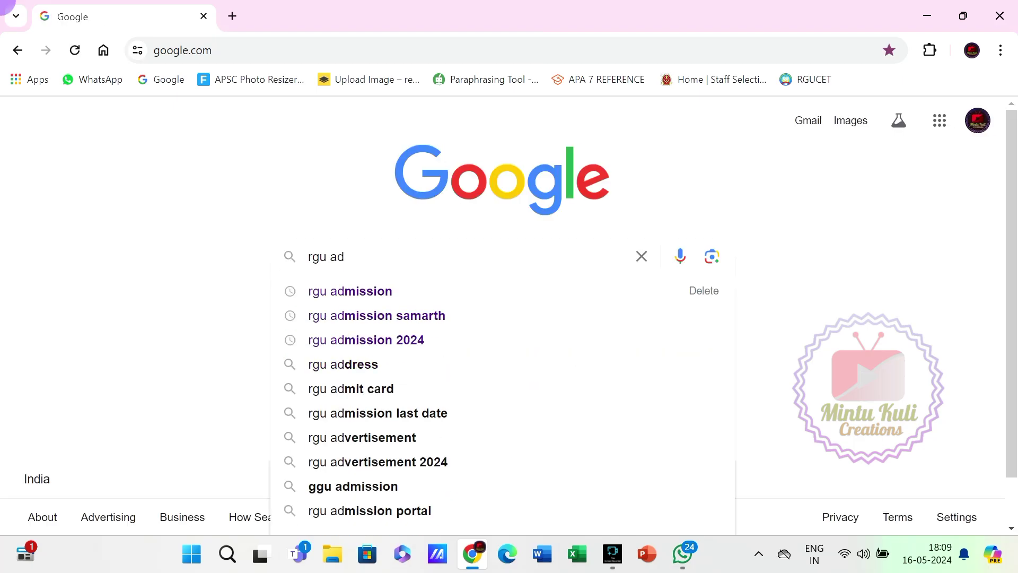
key("Down")
key("Return")
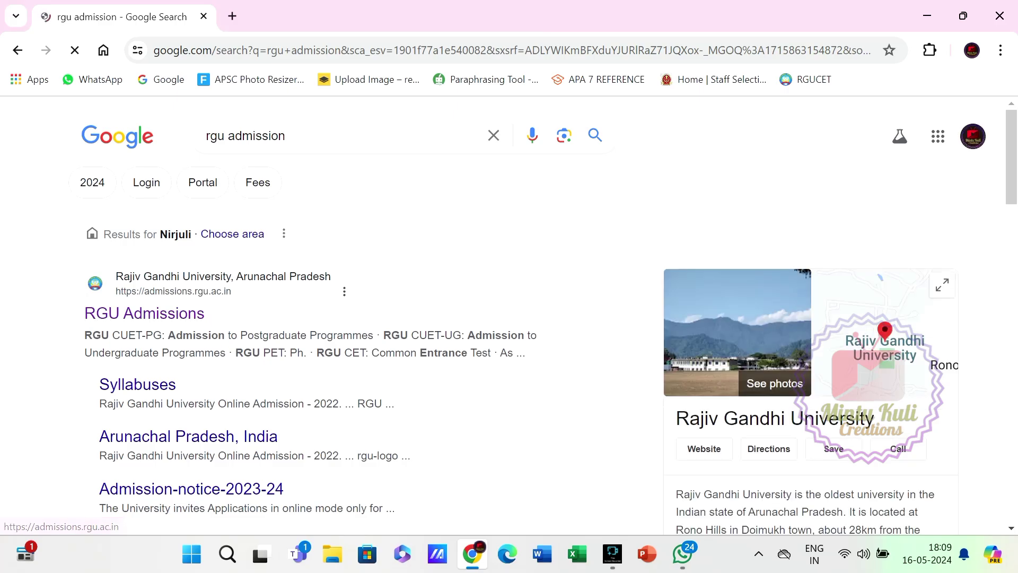
From the RGU Admissions site, open the Samarth portal rguadm.samarth.edu.in in a new tab.
left_click(144, 312)
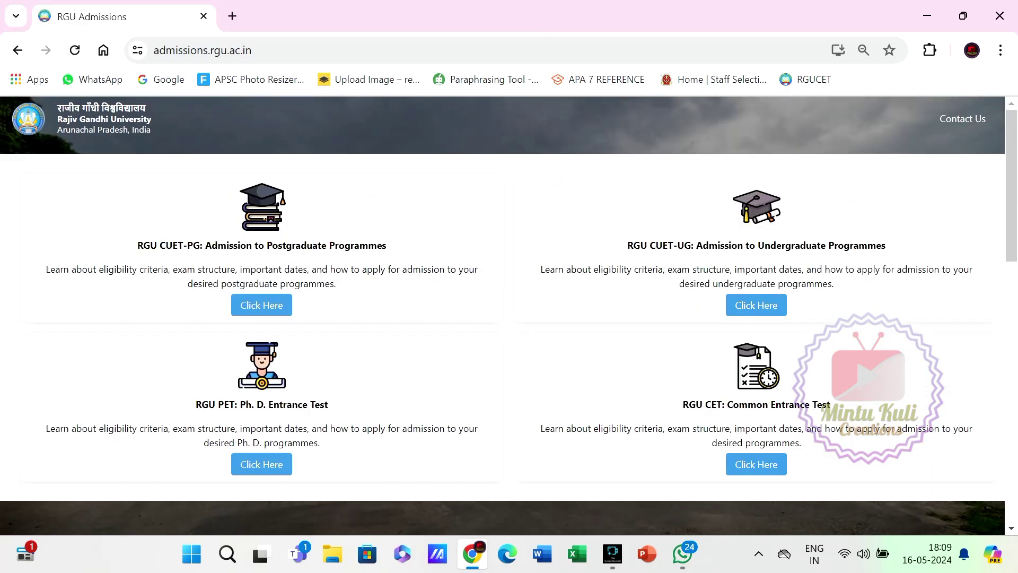
scroll(510, 318, "down", 2)
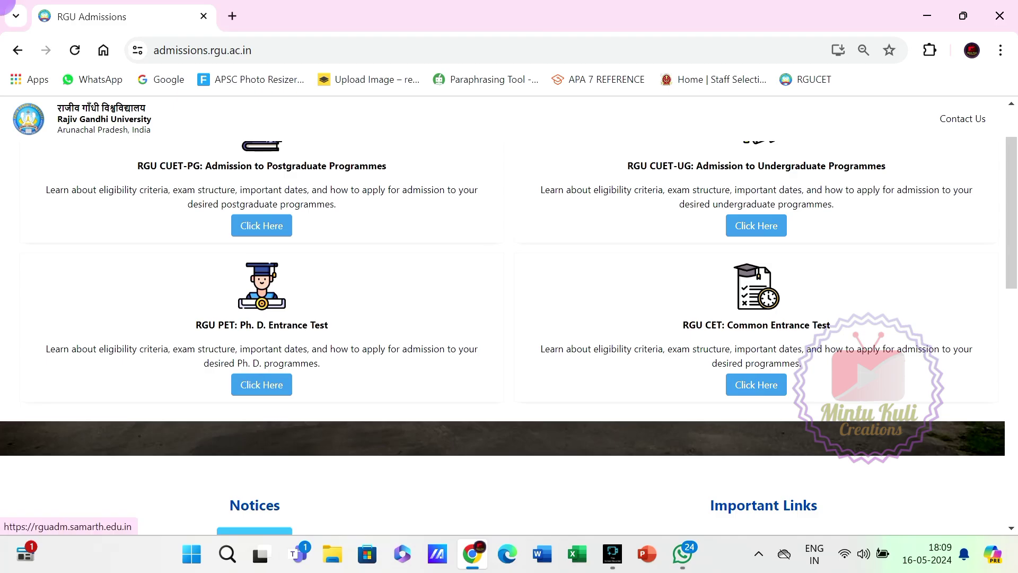
left_click(756, 385)
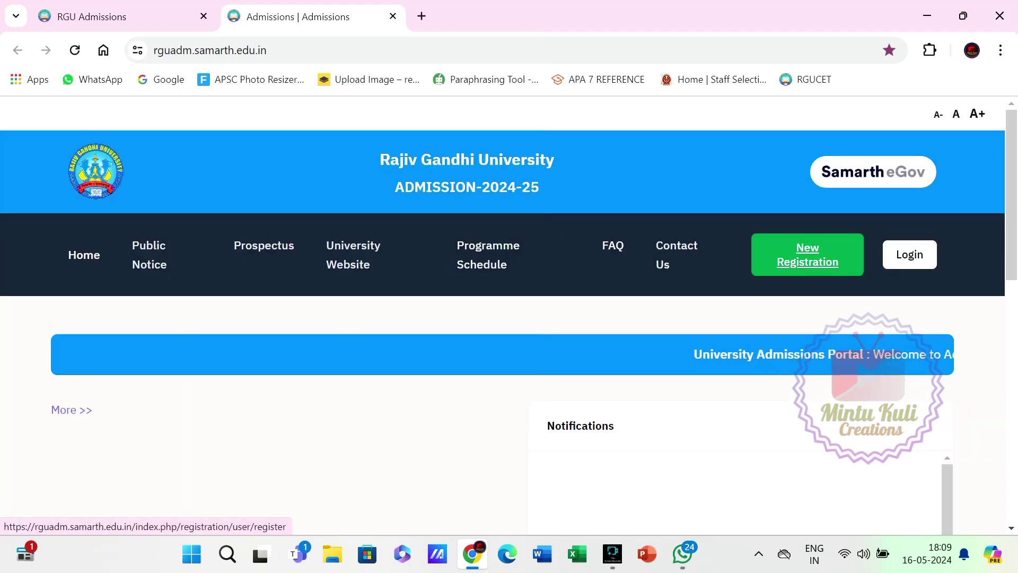
Start a new applicant registration and move down the form to Captcha Verification.
left_click(808, 255)
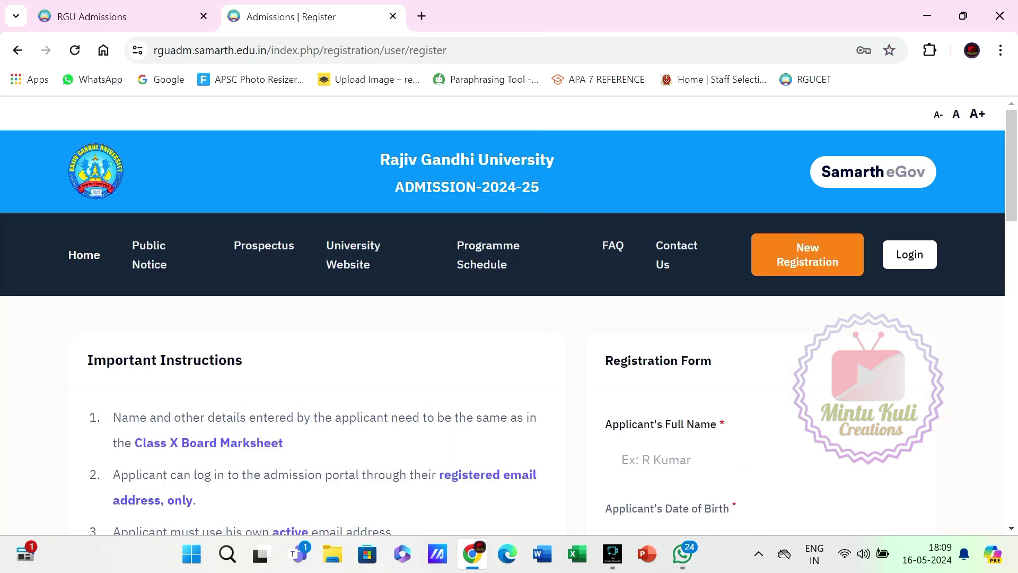
scroll(509, 313, "down", 3)
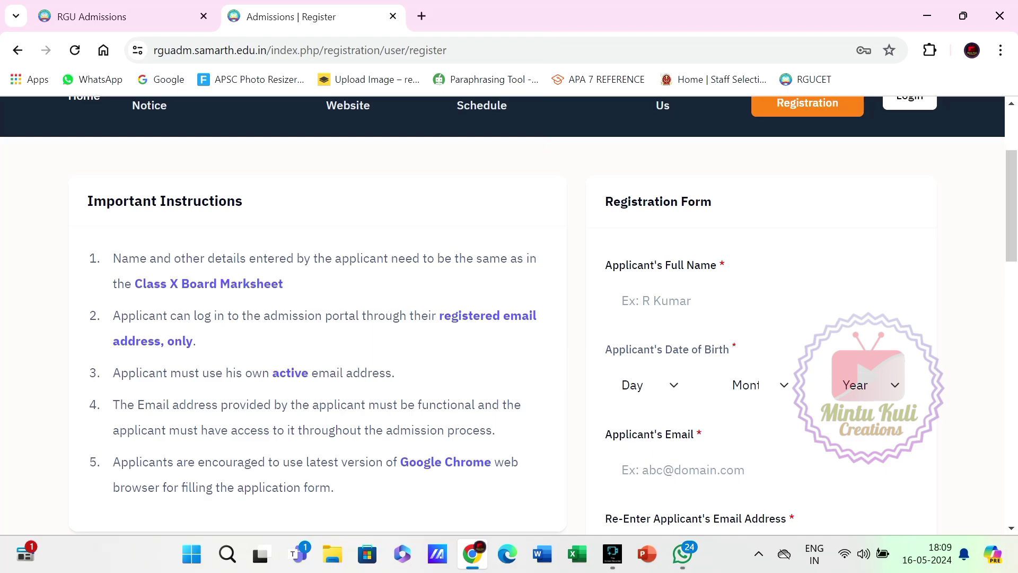
left_click(689, 301)
scroll(689, 301, "down", 1)
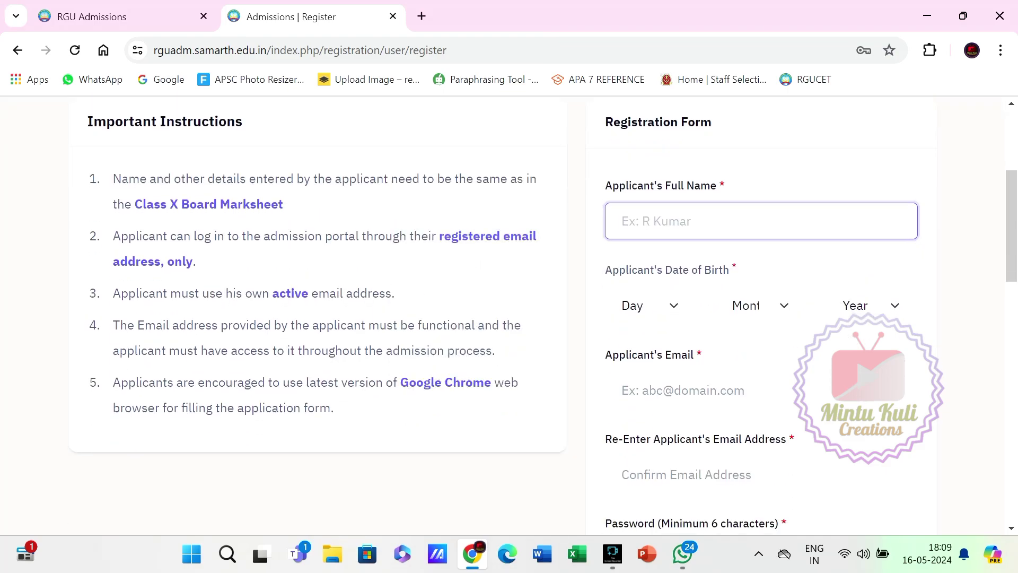
scroll(509, 313, "down", 1)
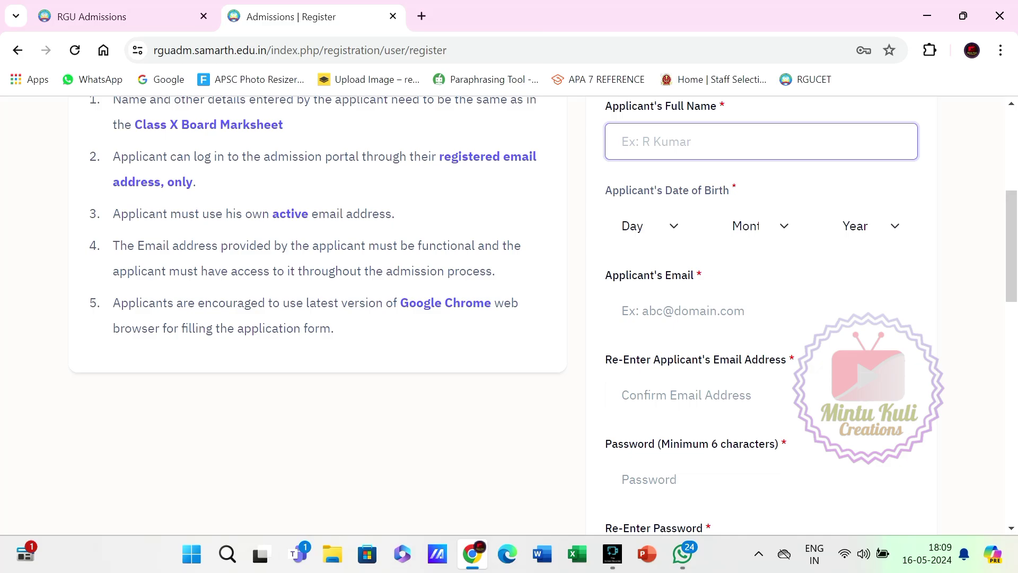
scroll(509, 313, "down", 1)
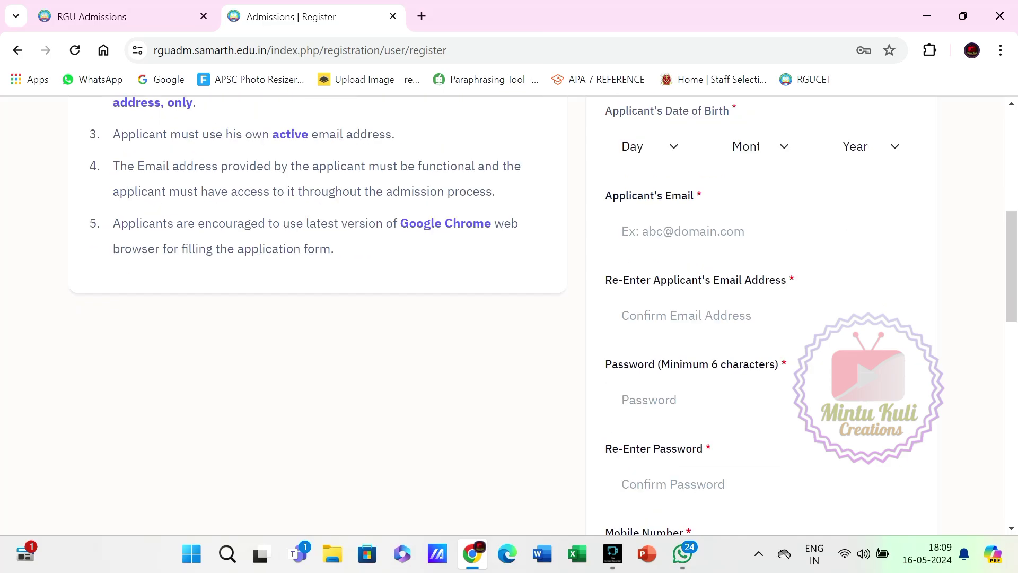
scroll(509, 313, "down", 1)
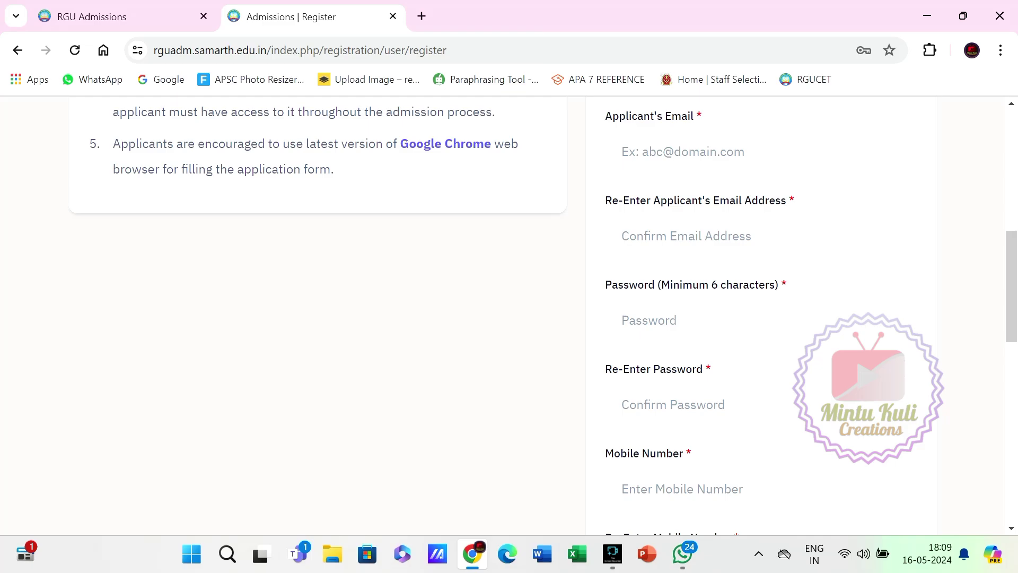
scroll(509, 313, "down", 1)
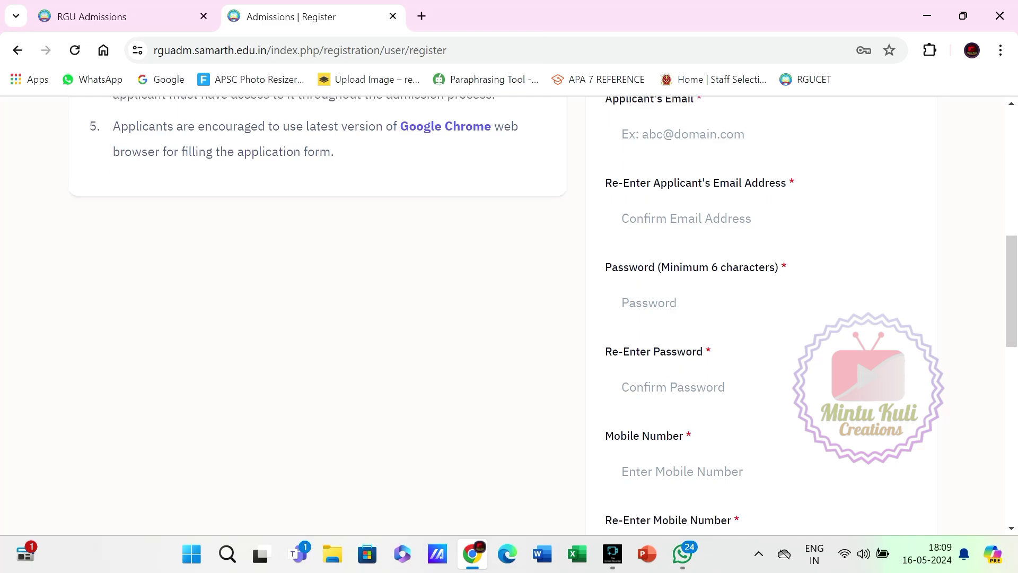
scroll(509, 313, "down", 1)
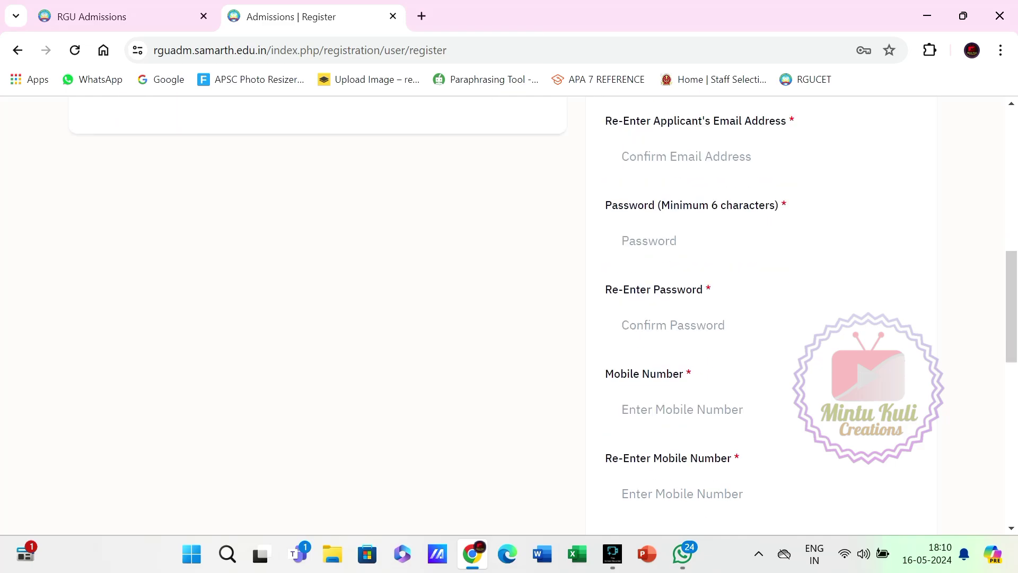
scroll(509, 313, "down", 1)
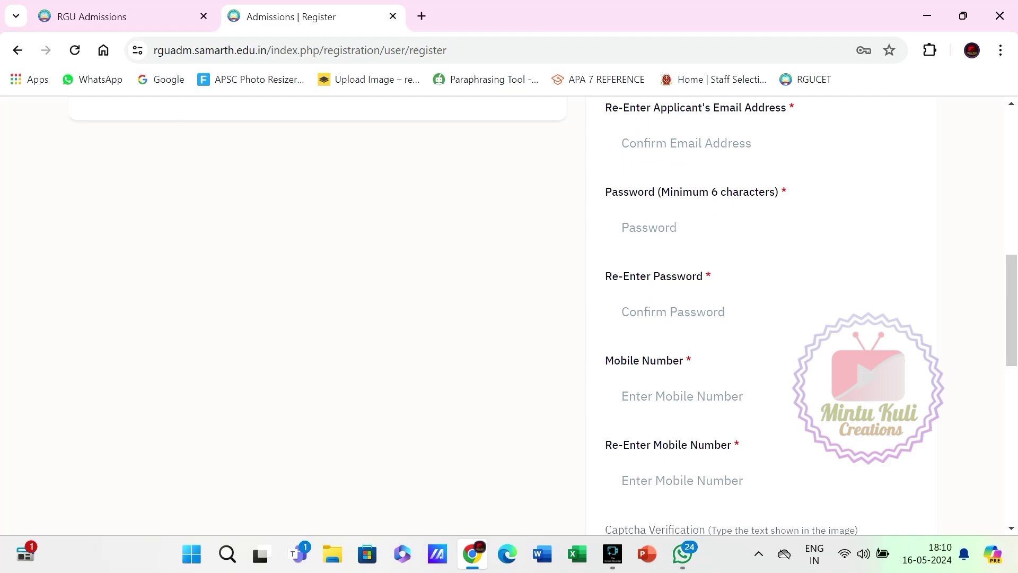
scroll(509, 313, "down", 1)
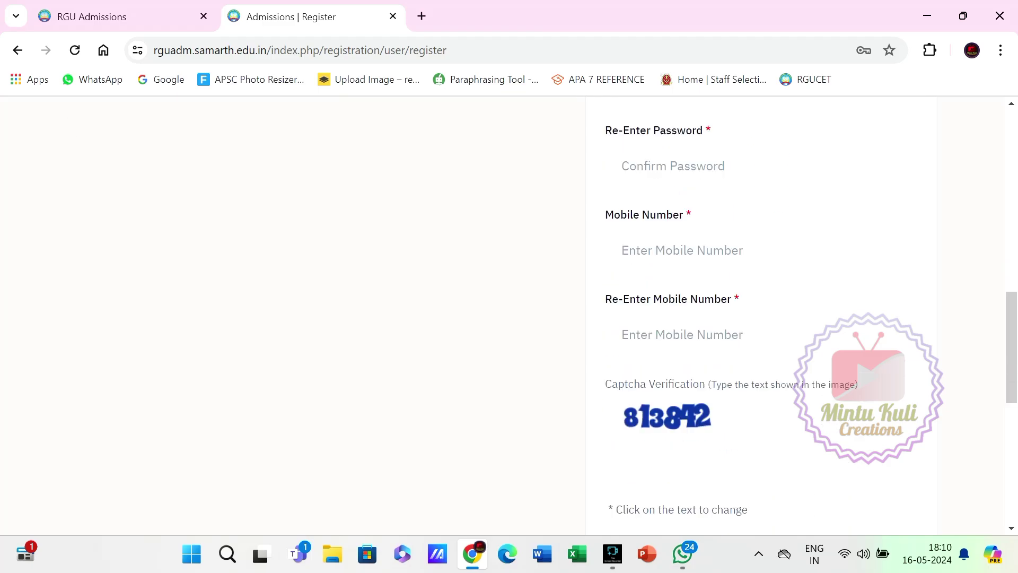
Enter the registration captcha code, correcting the mistyped digits until it validates.
left_click(761, 491)
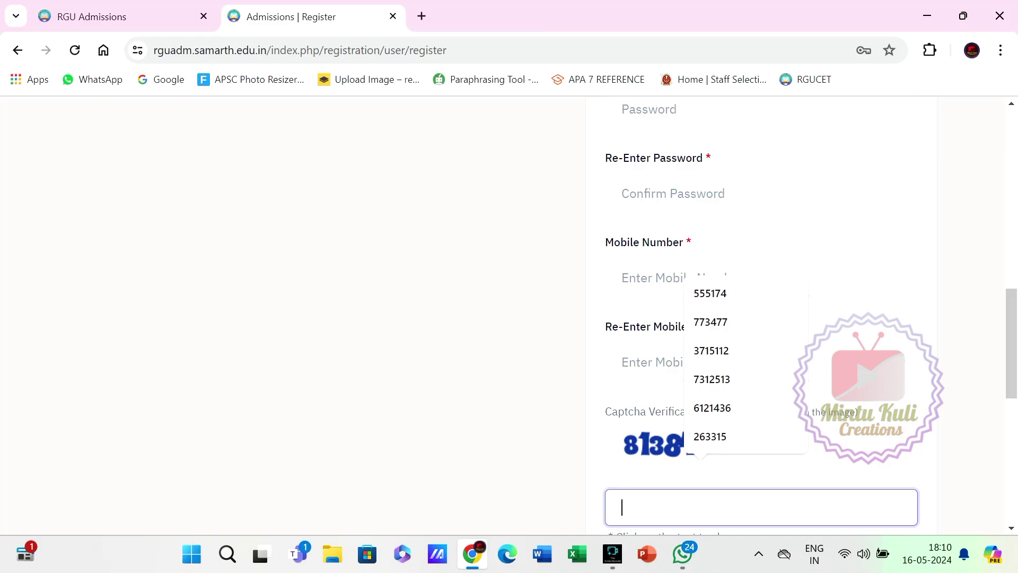
type("81334")
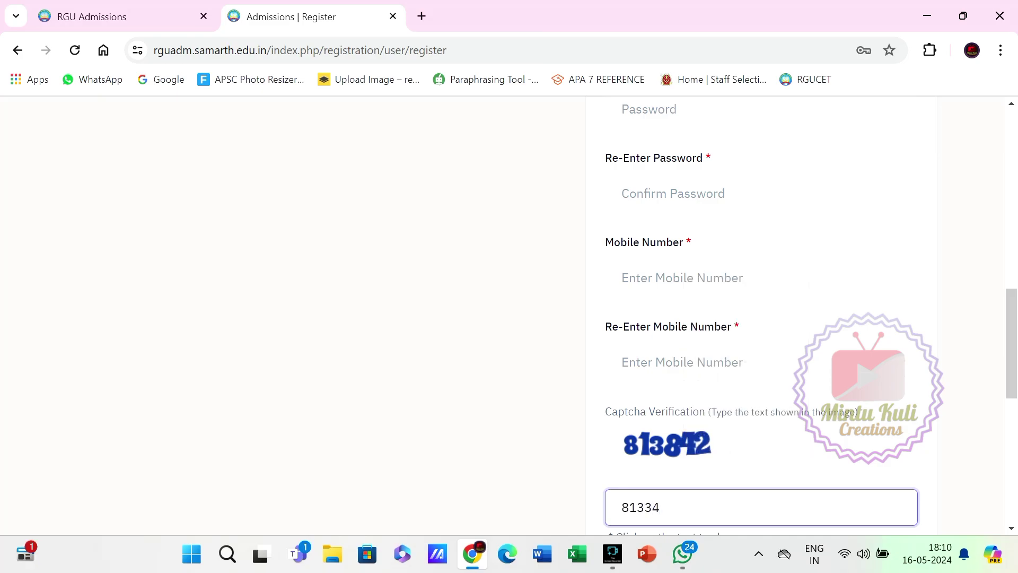
key("BackSpace")
type("842")
key("Tab")
scroll(509, 318, "down", 1)
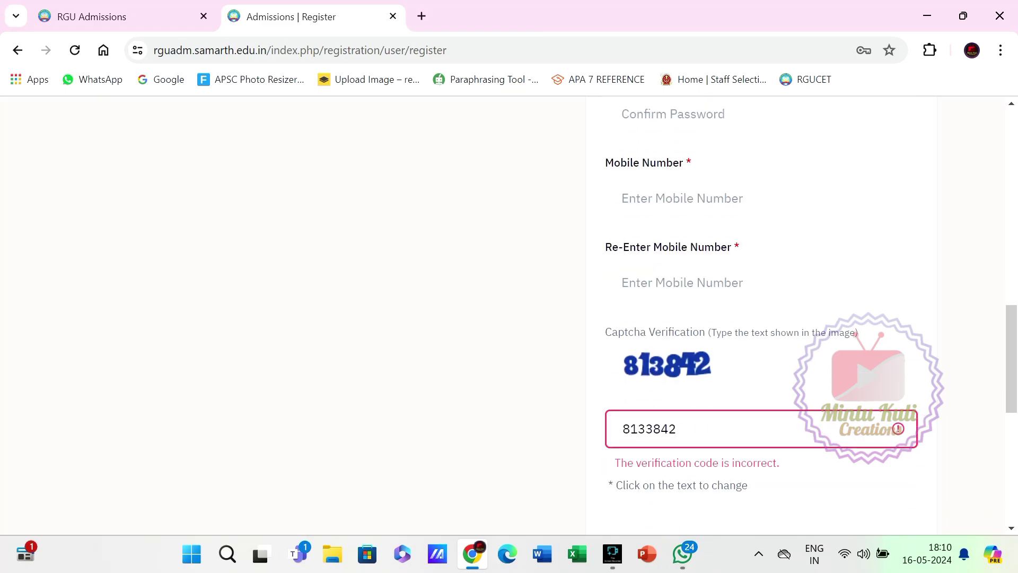
left_click(654, 429)
key("BackSpace")
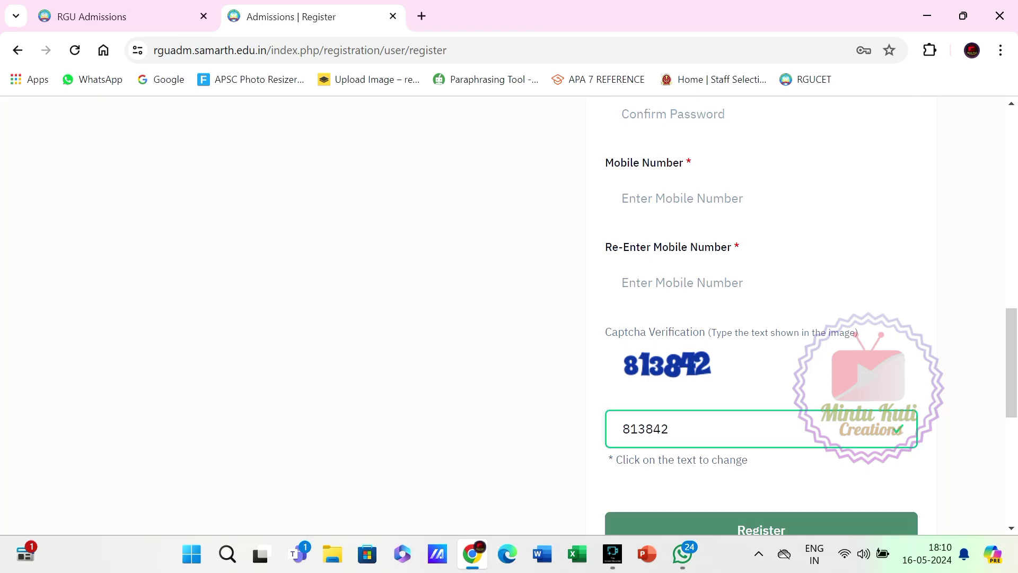
scroll(509, 313, "down", 3)
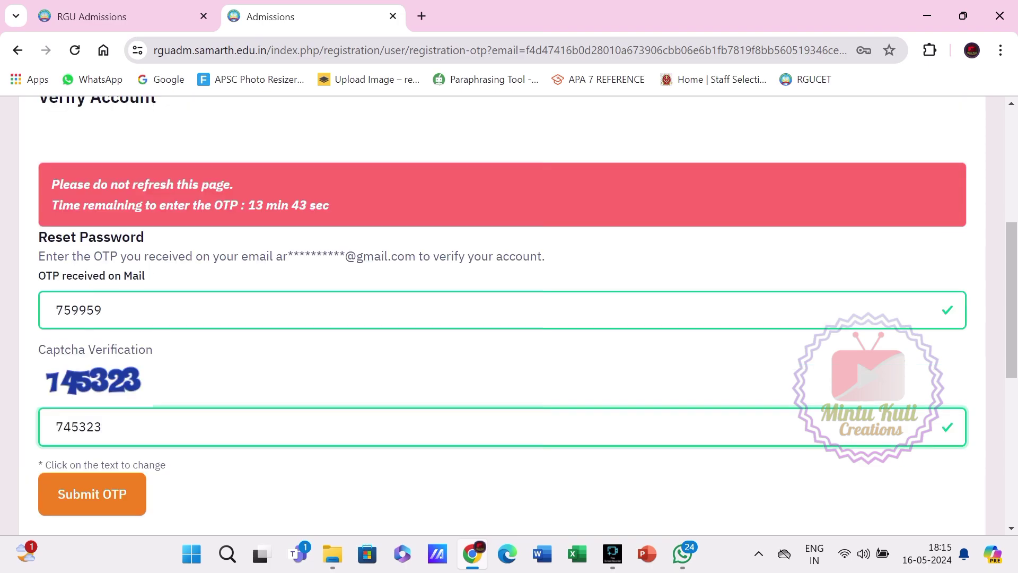
Check the emailed OTP in the Verify Account form and submit it with the captcha.
left_click(103, 310)
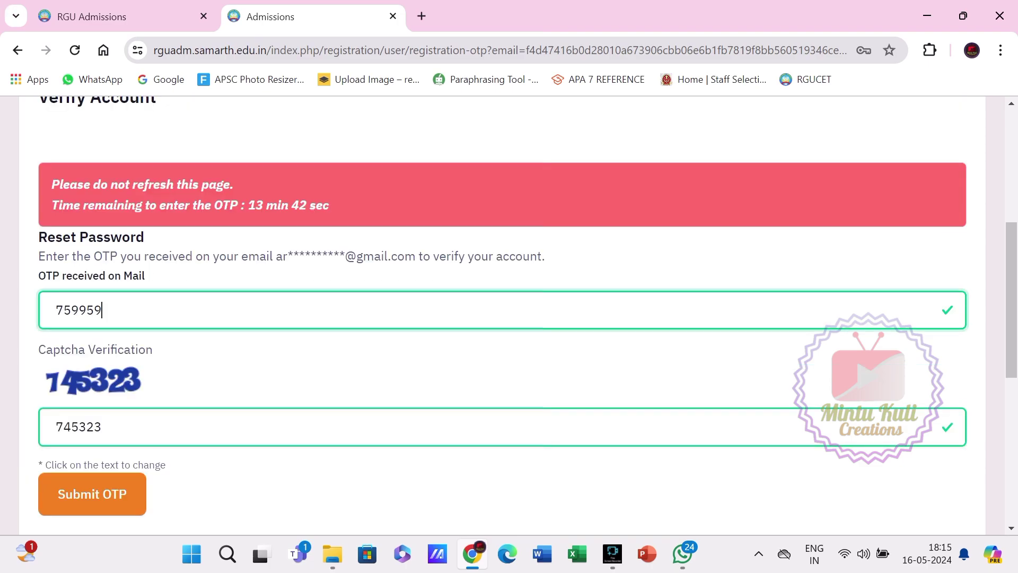
scroll(510, 319, "down", 1)
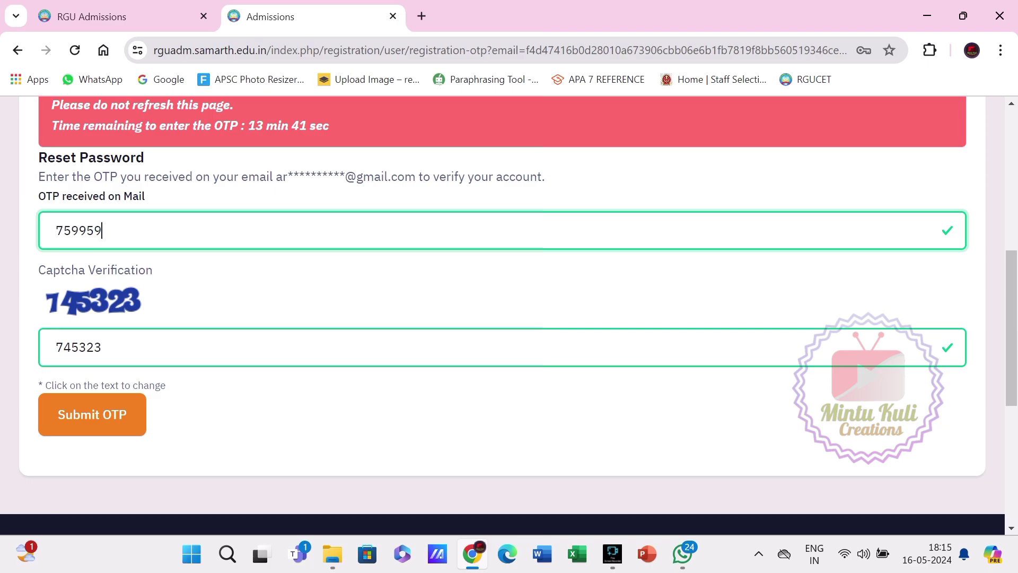
key("Return")
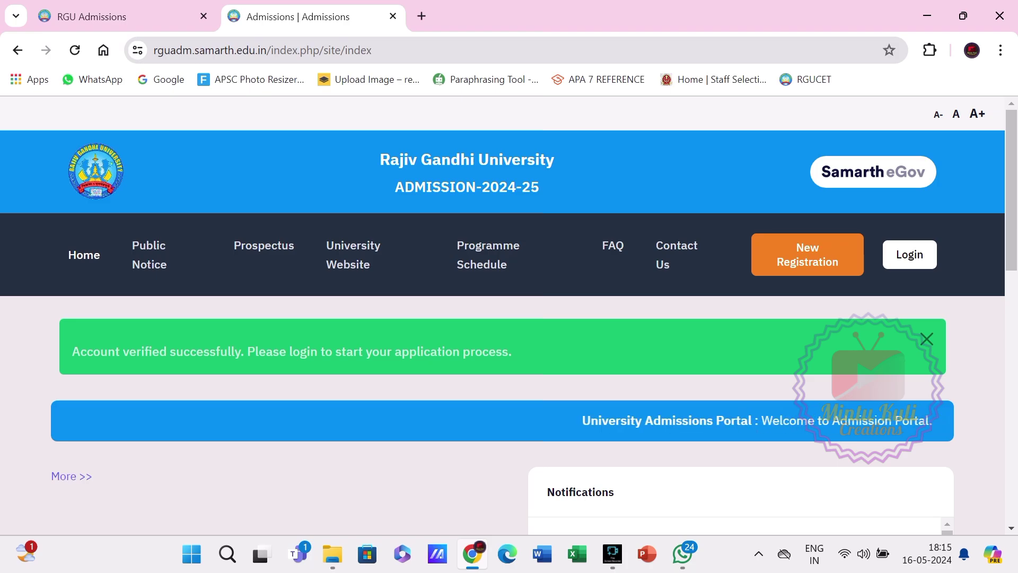
Open the registered-user login page and autofill the saved login details with the PIN.
left_click(909, 254)
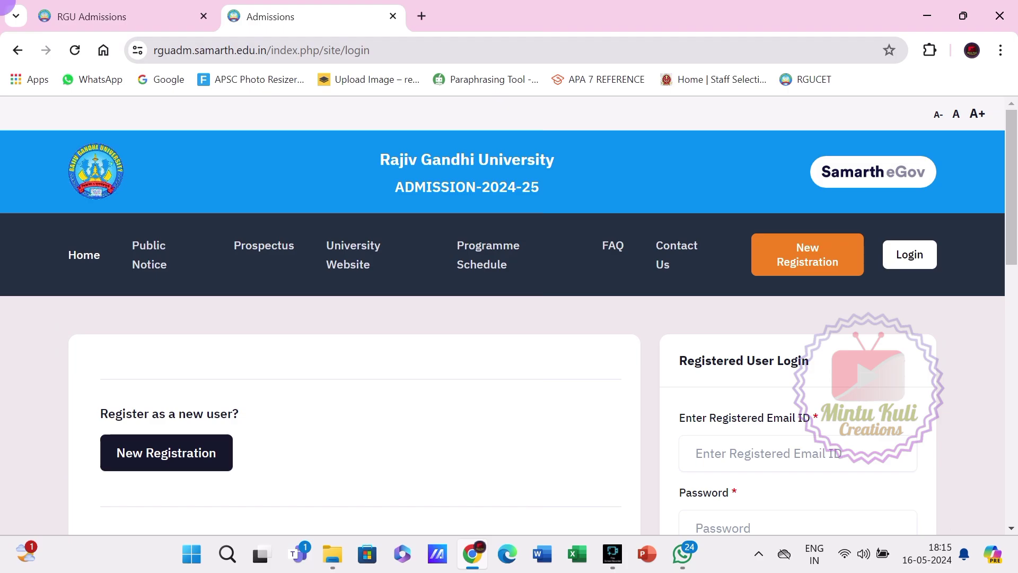
type("•••••••••")
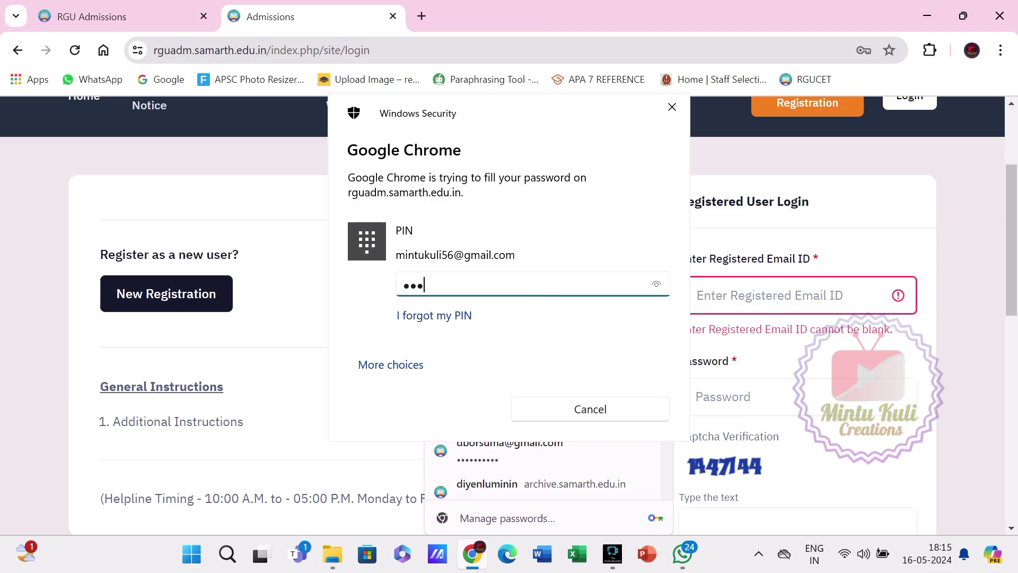
key("Return")
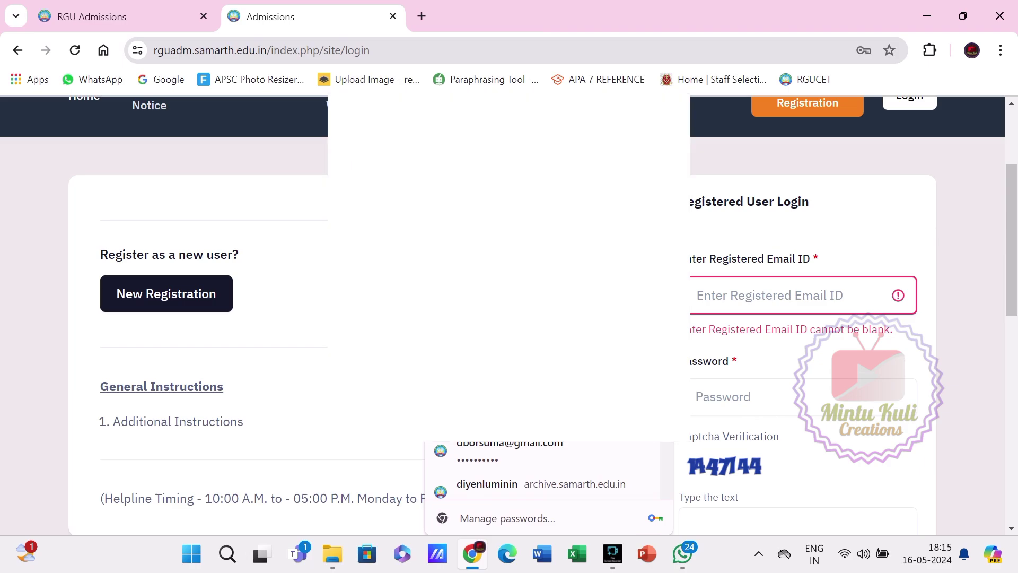
scroll(503, 315, "down", 5)
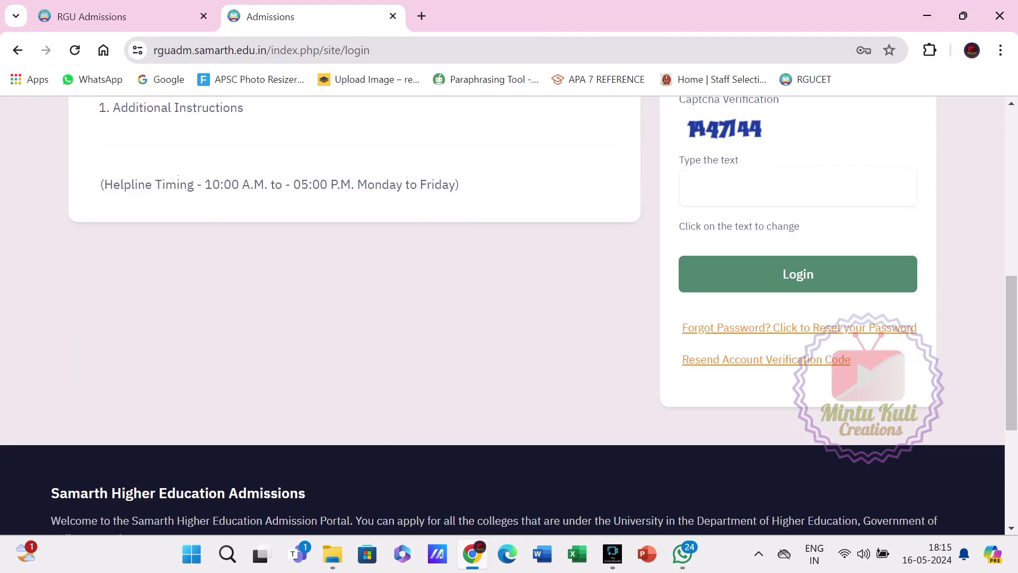
Enter the login captcha, fix the mistyped digit, and log in.
left_click(797, 184)
type("1")
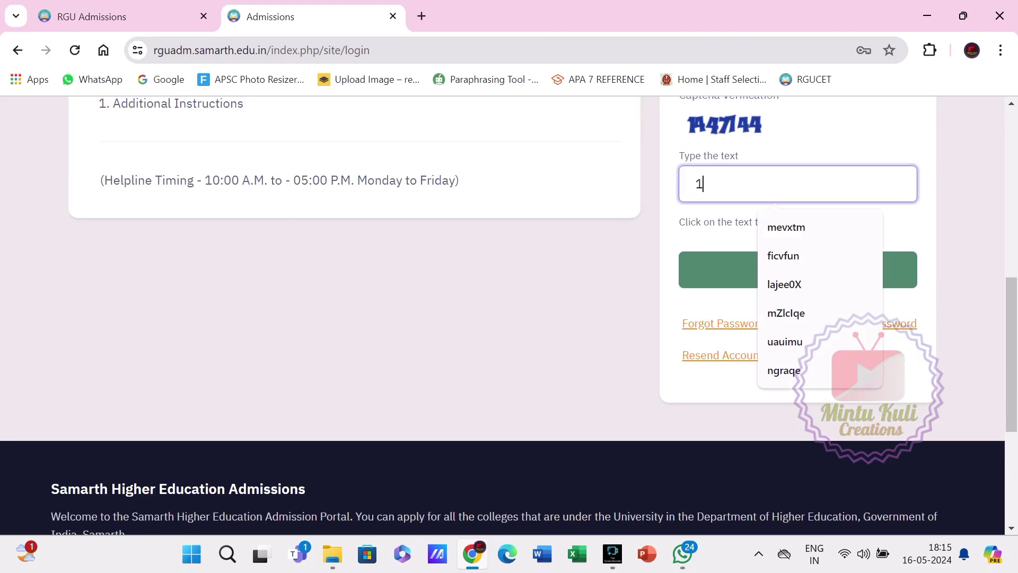
type("447144")
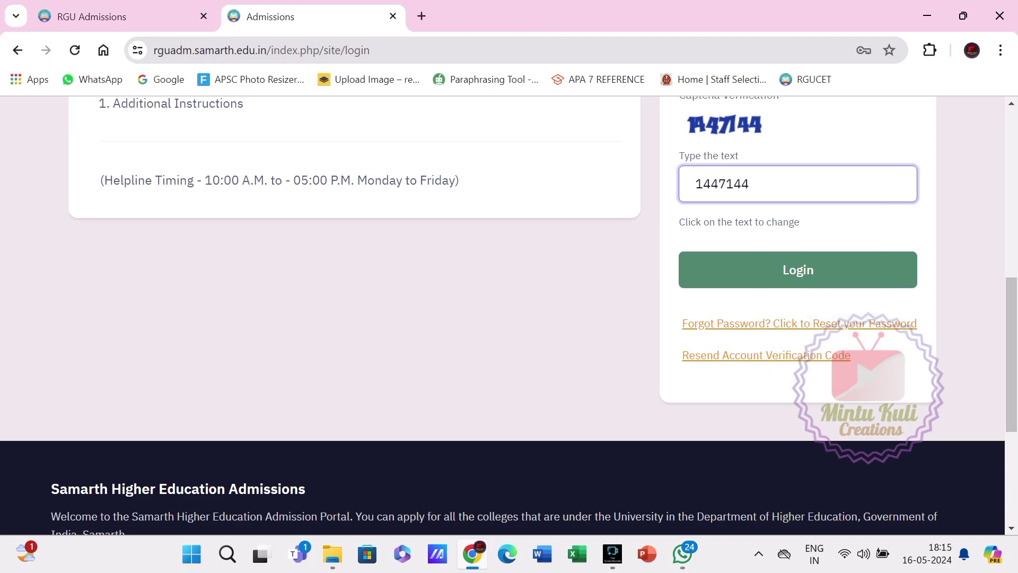
key("Return")
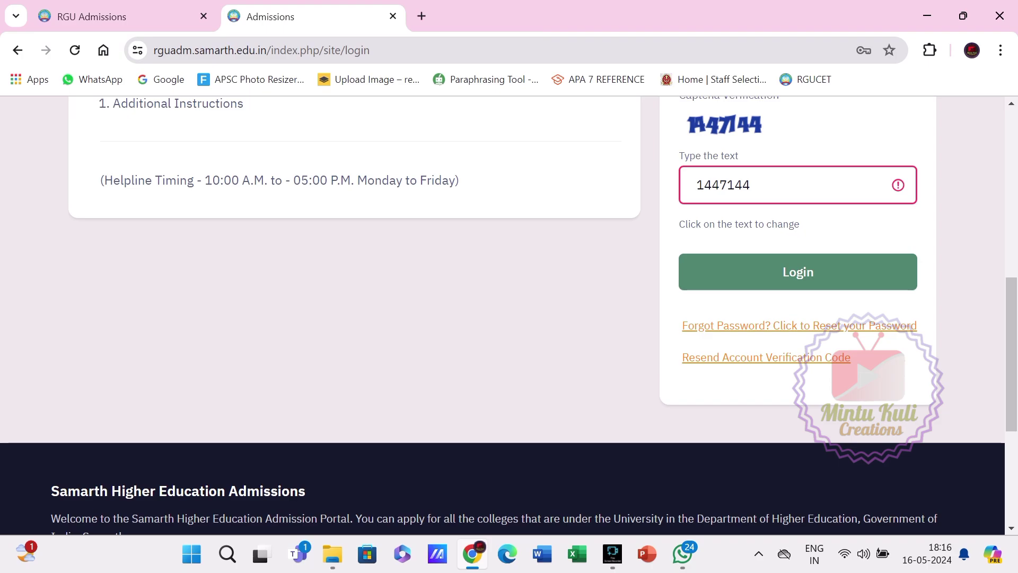
left_click(735, 185)
key("BackSpace")
type("7")
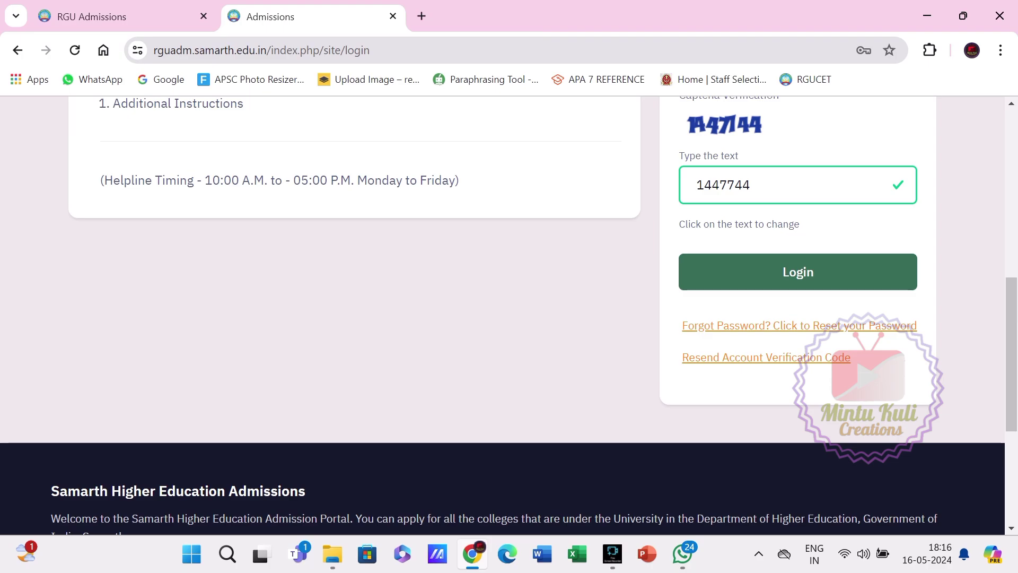
left_click(798, 272)
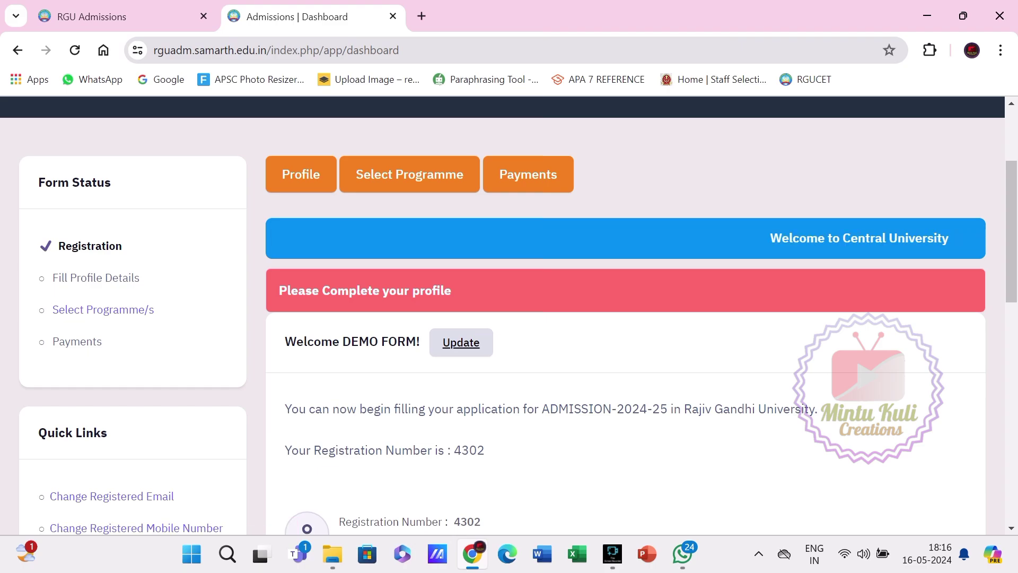
Open the profile update form and set gender to Male.
scroll(461, 264, "down", 1)
left_click(461, 264)
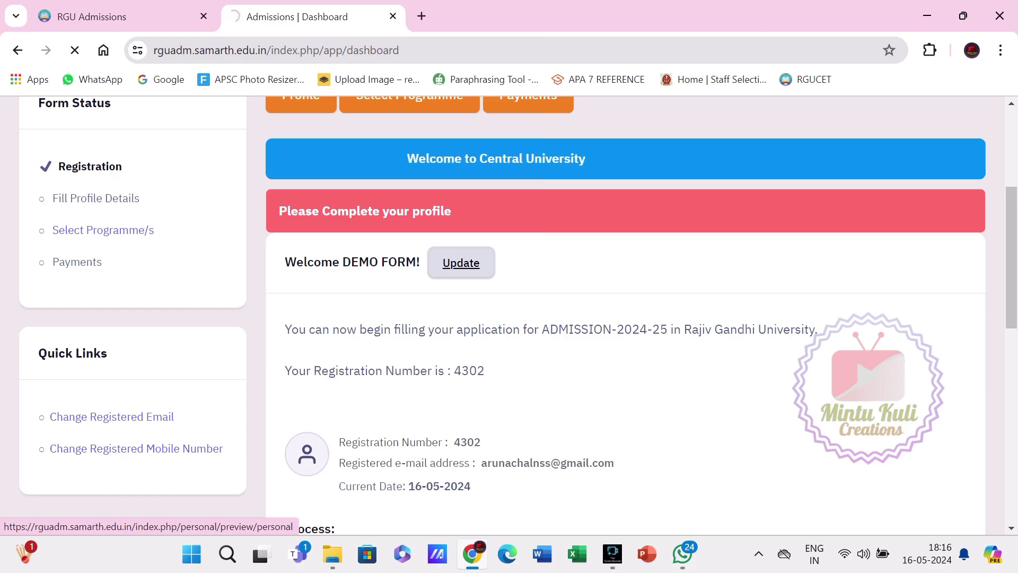
scroll(510, 318, "down", 3)
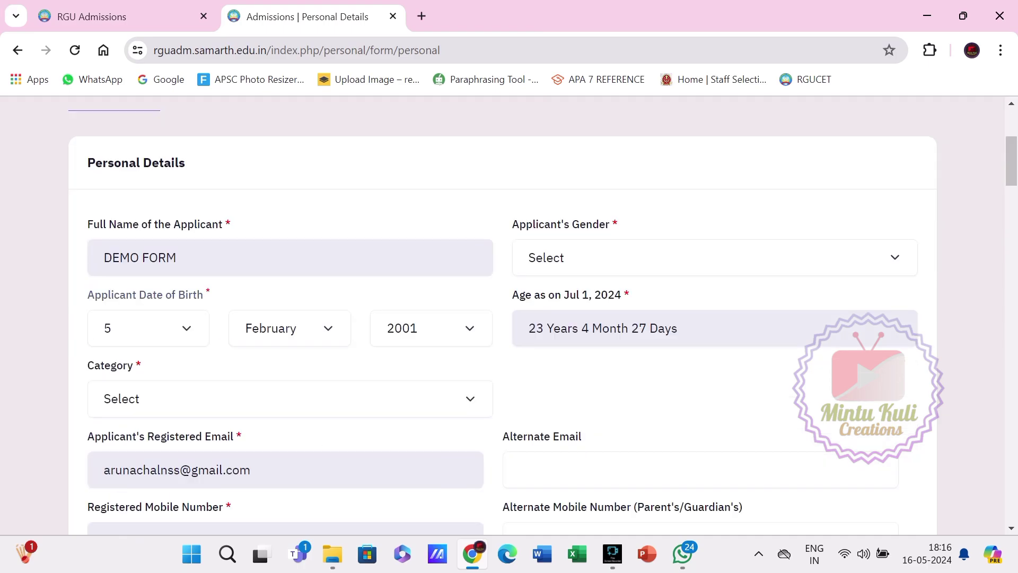
left_click(715, 258)
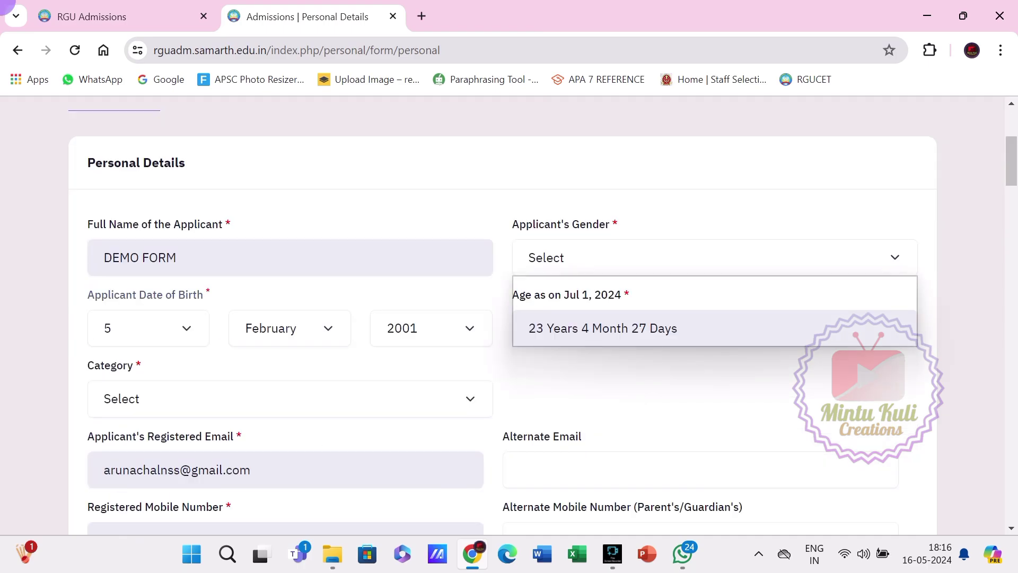
left_click(543, 302)
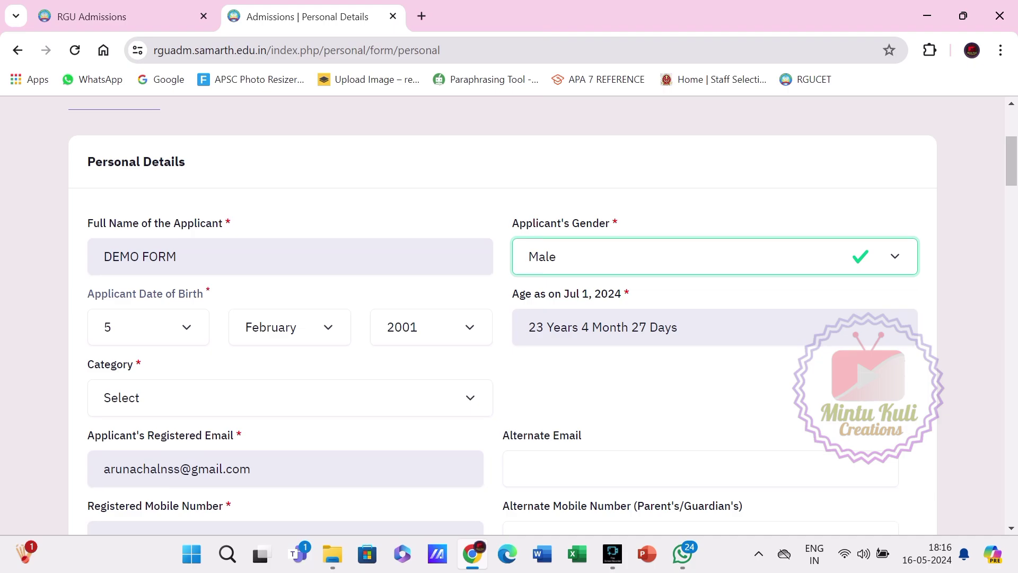
Pick the applicant's category from the Category list and continue down the Personal Details form.
scroll(509, 318, "down", 1)
left_click(290, 318)
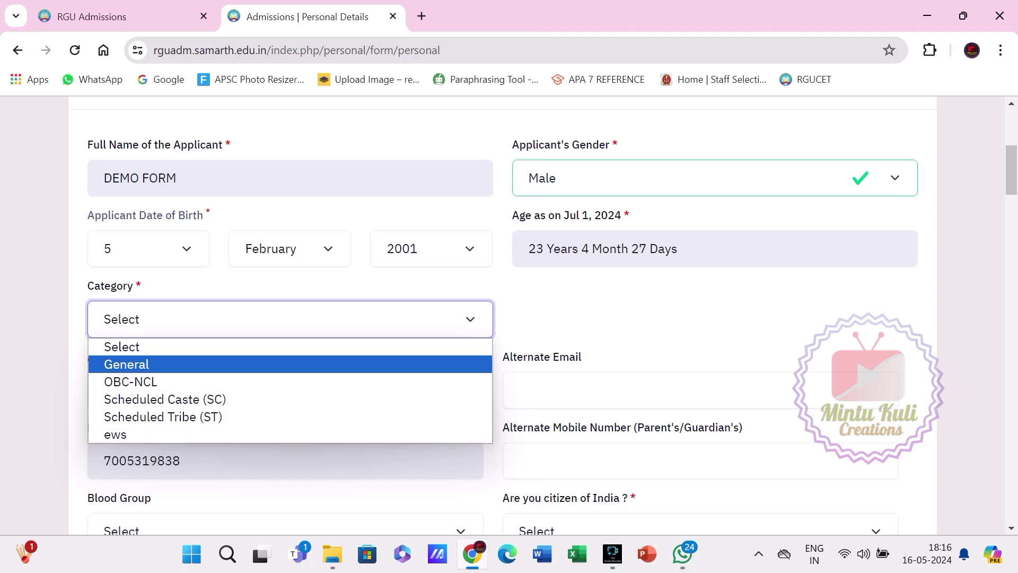
left_click(163, 417)
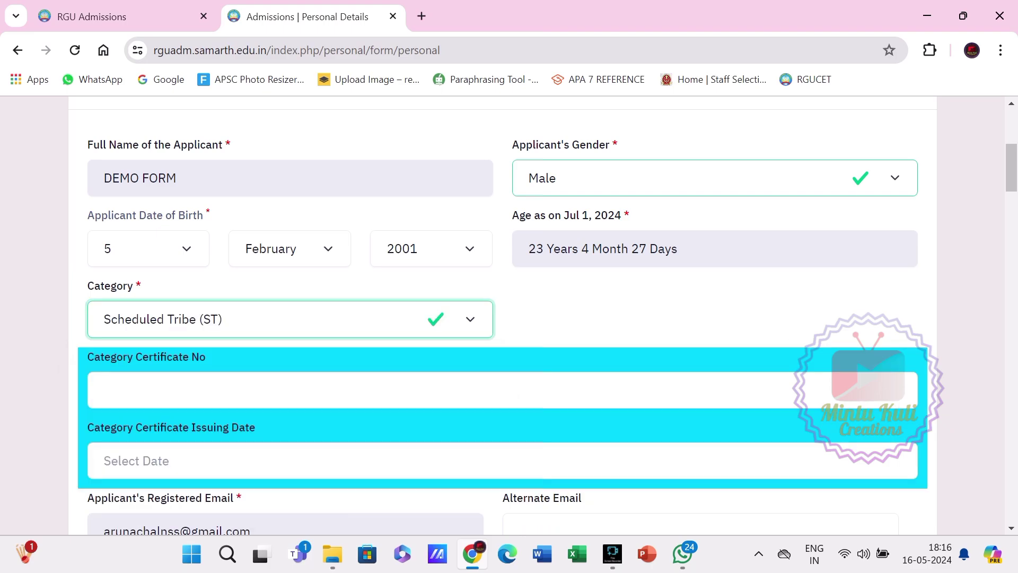
left_click(104, 391)
scroll(510, 318, "down", 2)
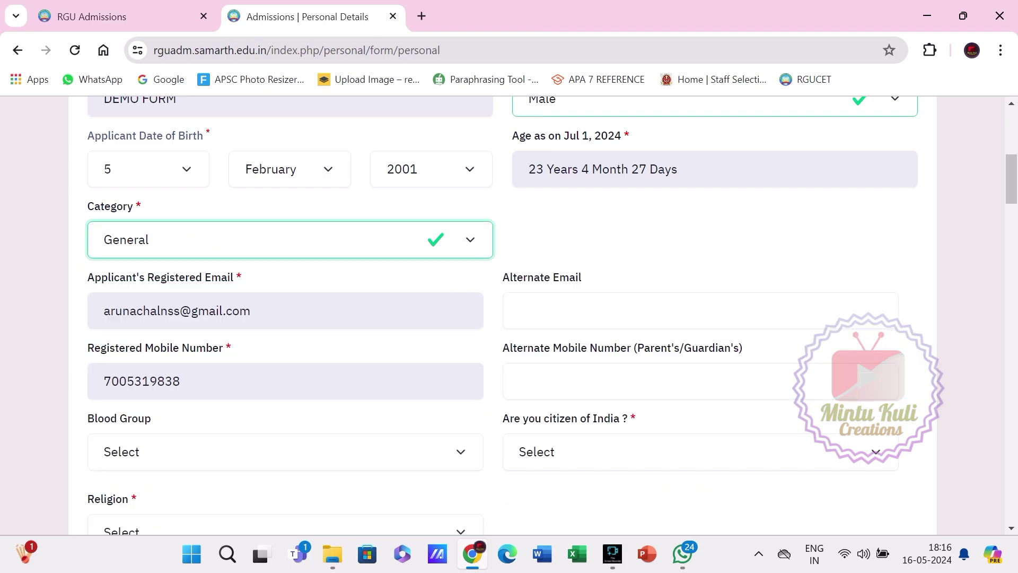
scroll(509, 318, "down", 1)
scroll(509, 318, "down", 2)
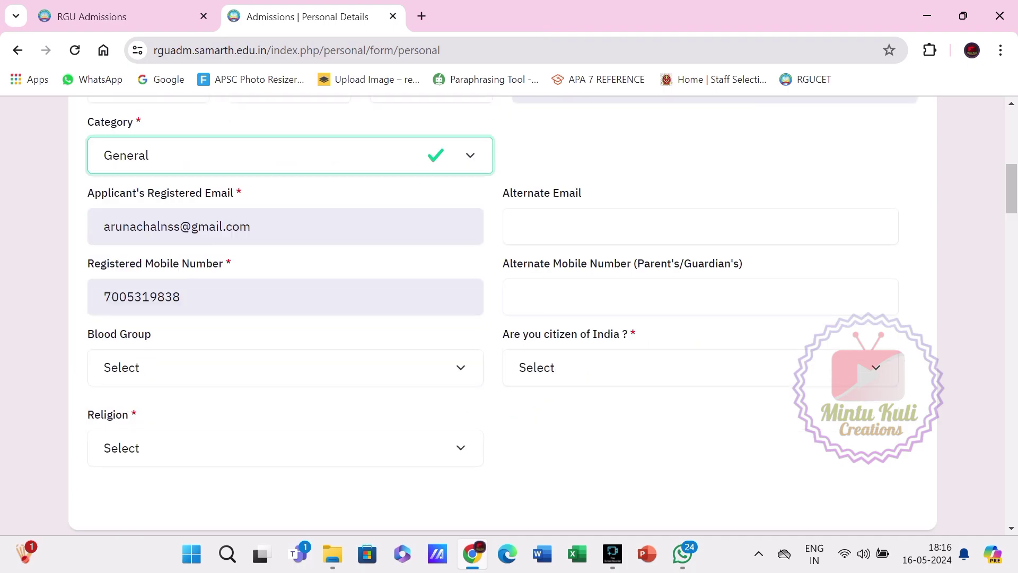
scroll(509, 318, "down", 5)
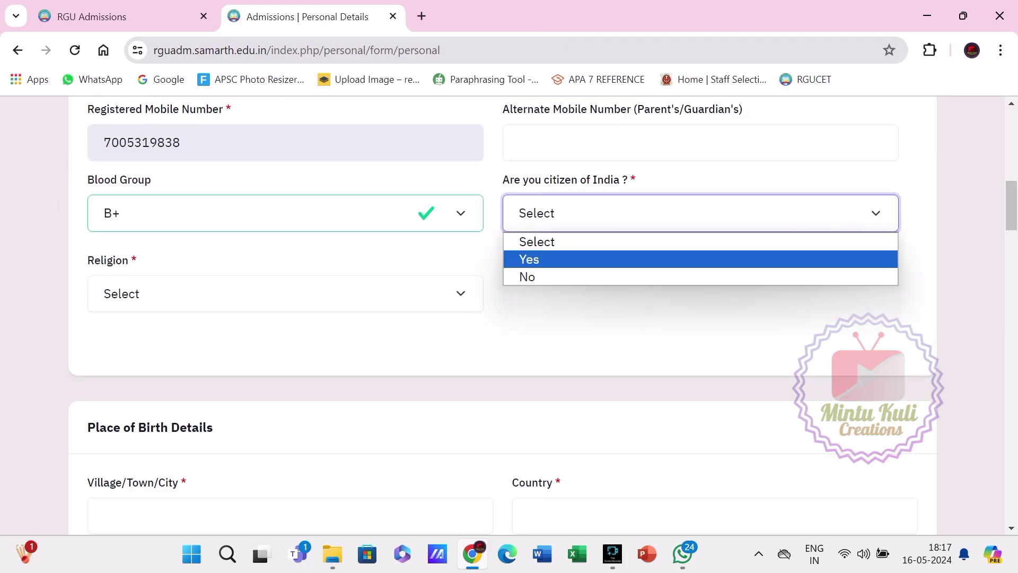
Confirm Indian citizenship Yes and set religion to Hinduism.
key("Return")
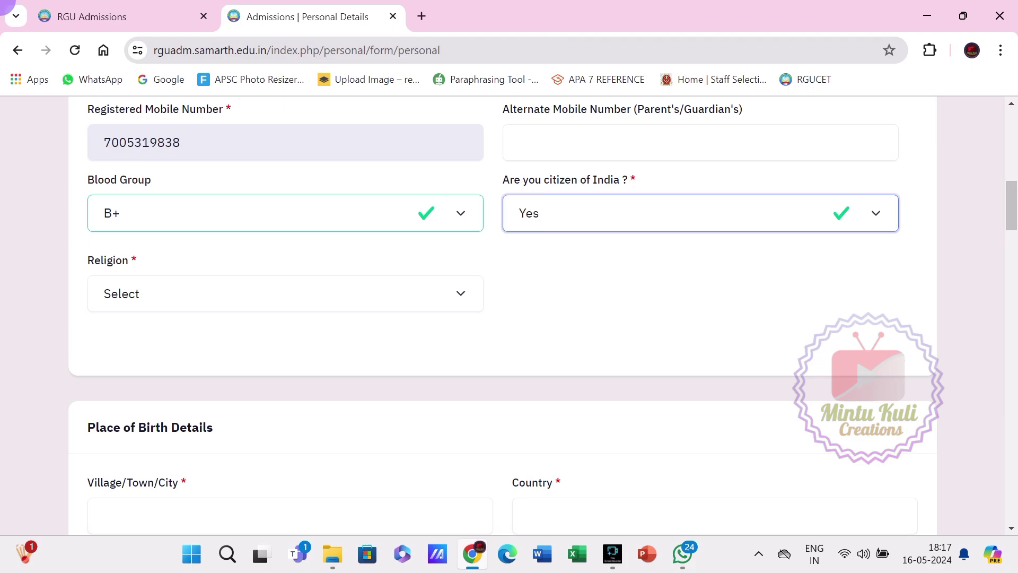
key("Tab")
key("space")
key("Down")
key("Down")
key("Down")
key("Down")
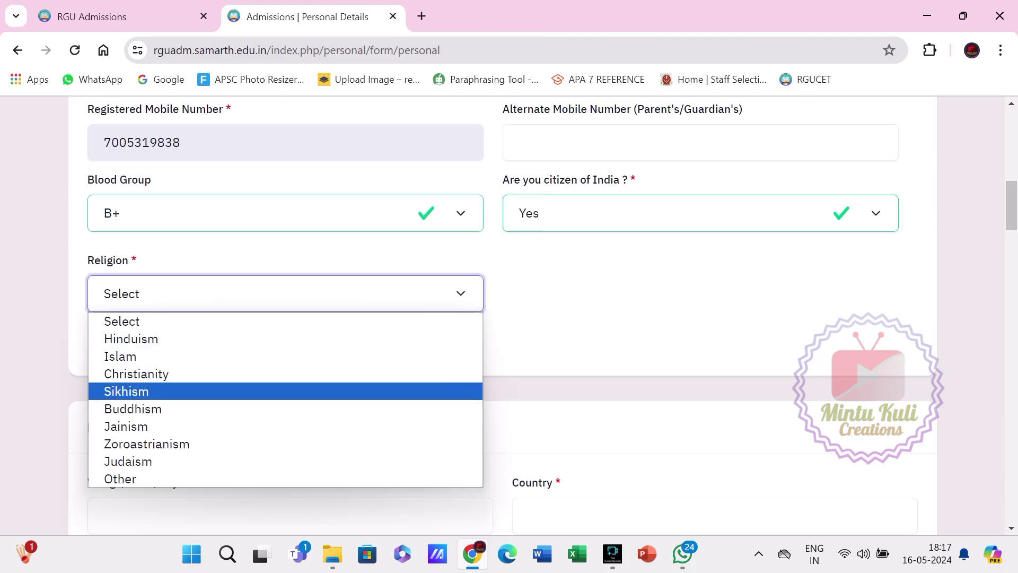
key("Down")
key("Down")
key("Up")
key("Up")
key("Up")
key("Up")
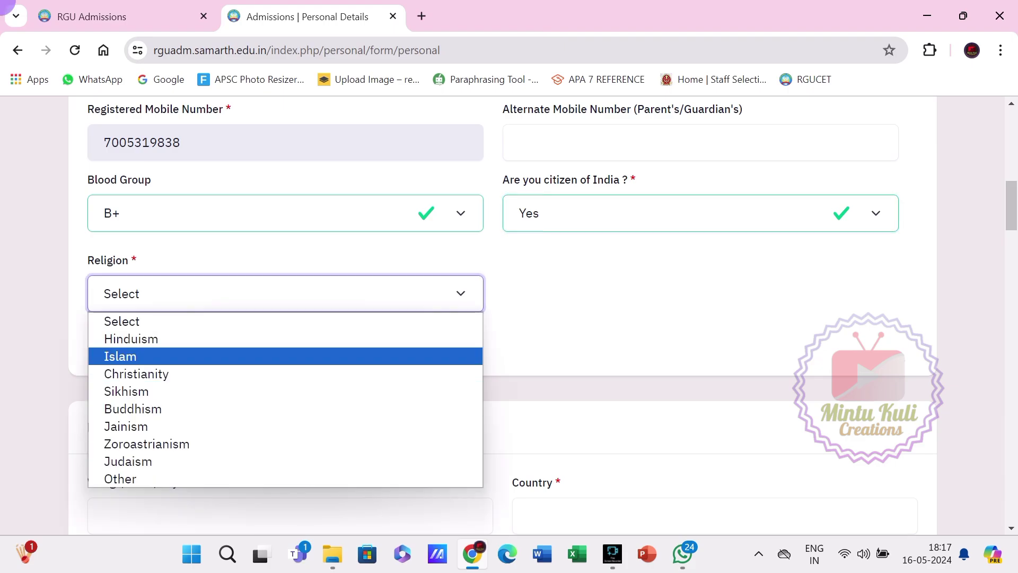
key("Up")
key("Return")
scroll(503, 318, "down", 3)
key("Tab")
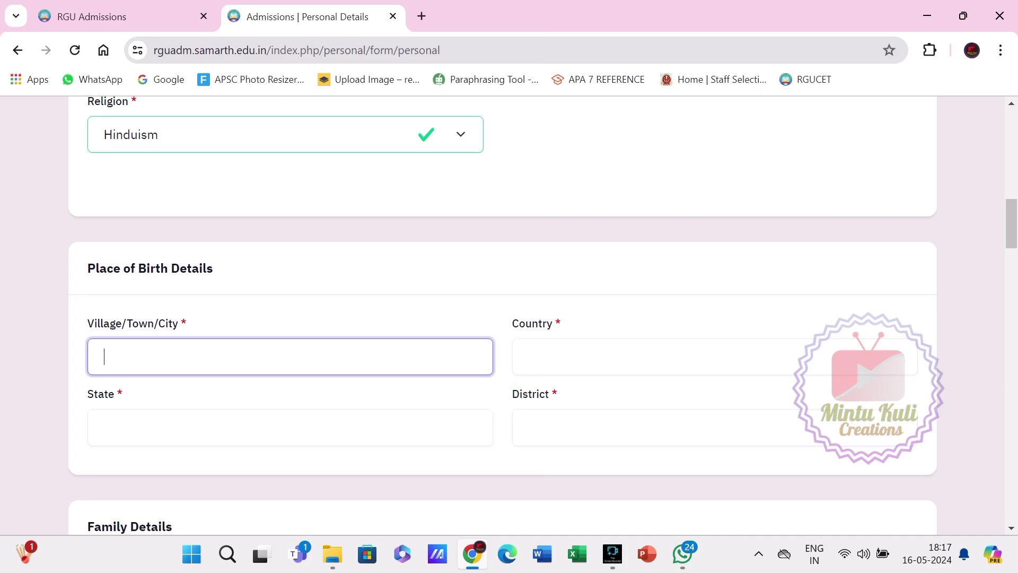
key("Down")
Fill Place of Birth: village doimukh, country india, state arunachal pradesh, district papum pare.
type("d")
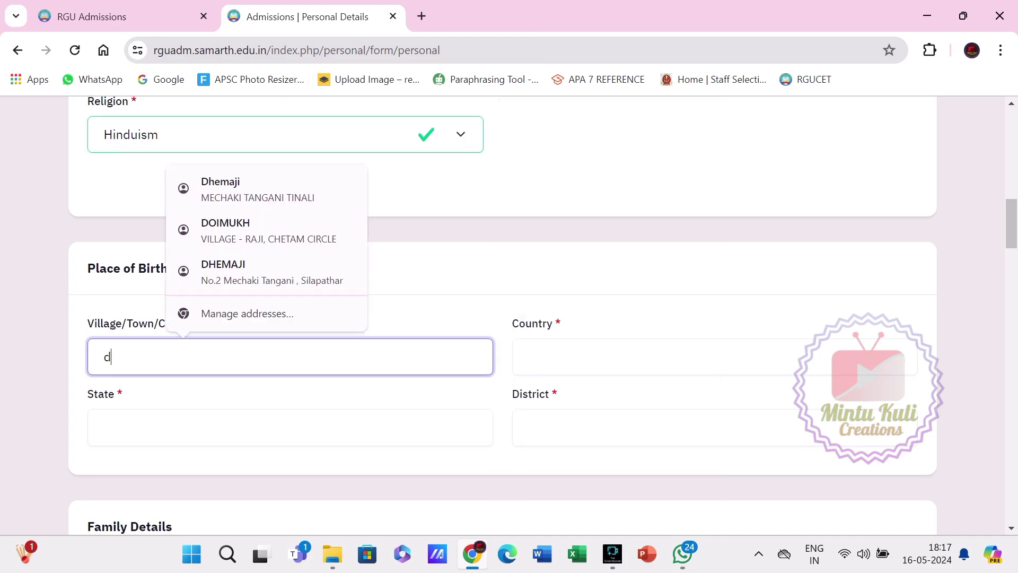
type("oimu")
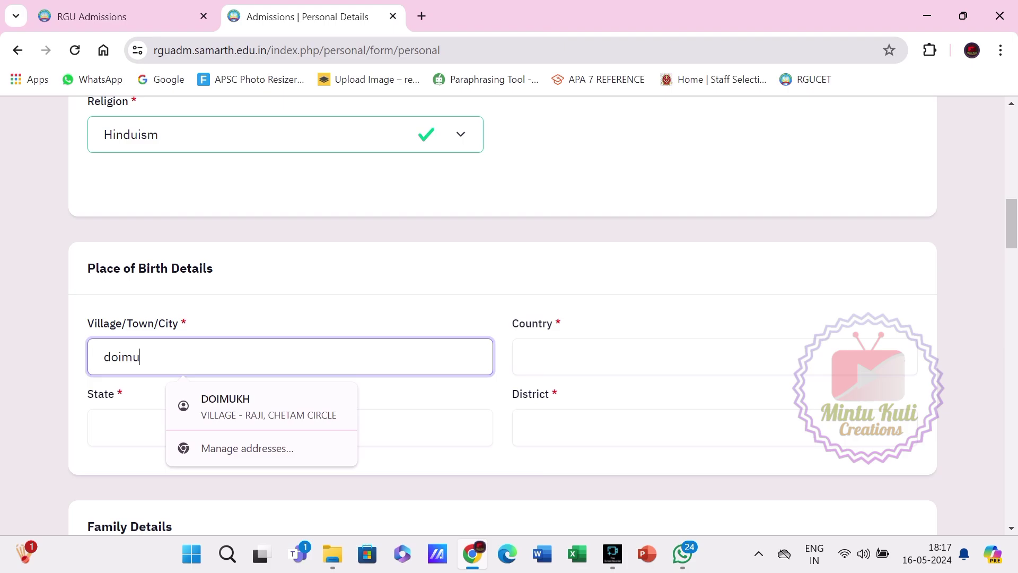
type("kh")
key("Tab")
key("Down")
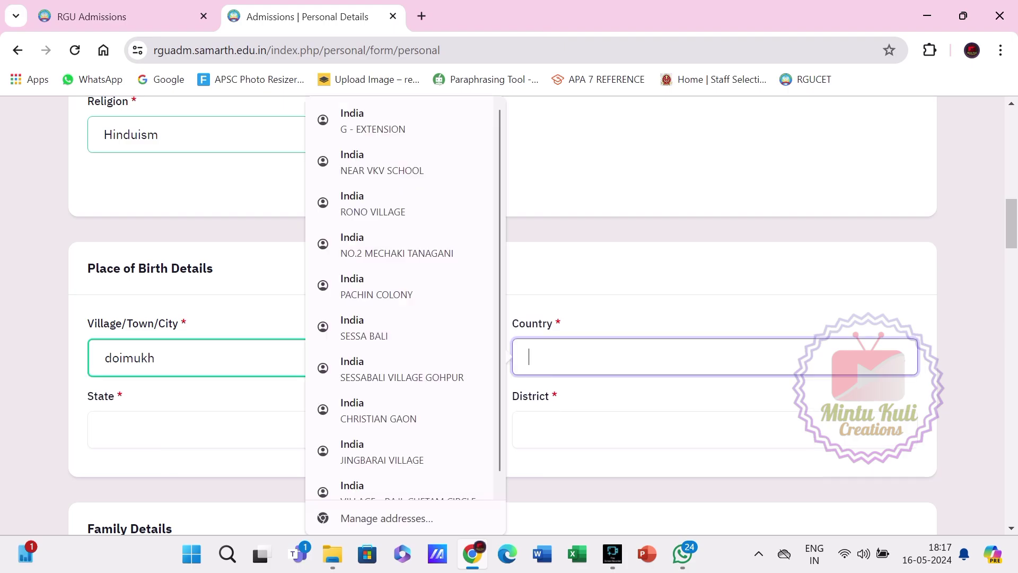
type("india")
key("Tab")
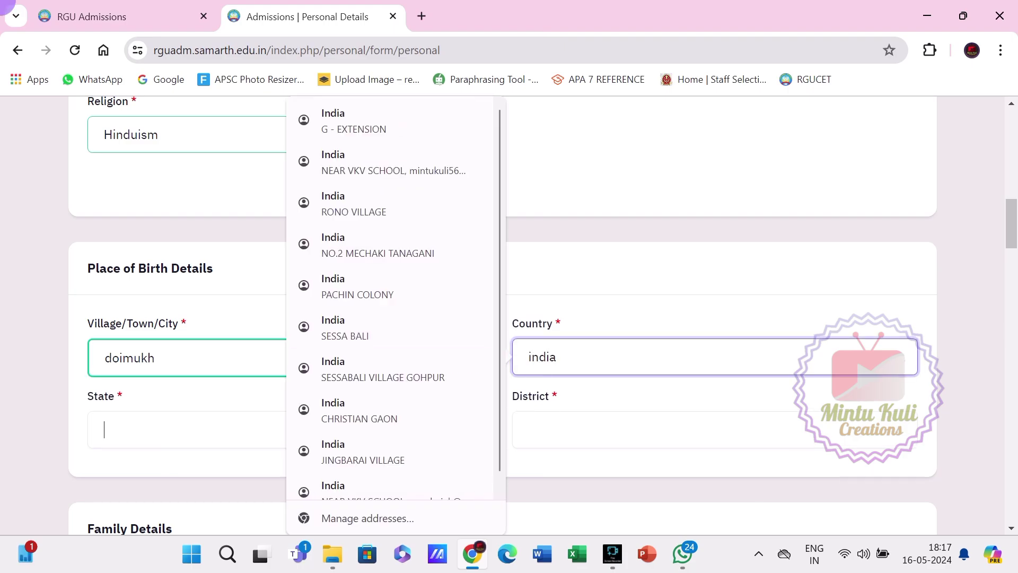
key("Down")
type("ar")
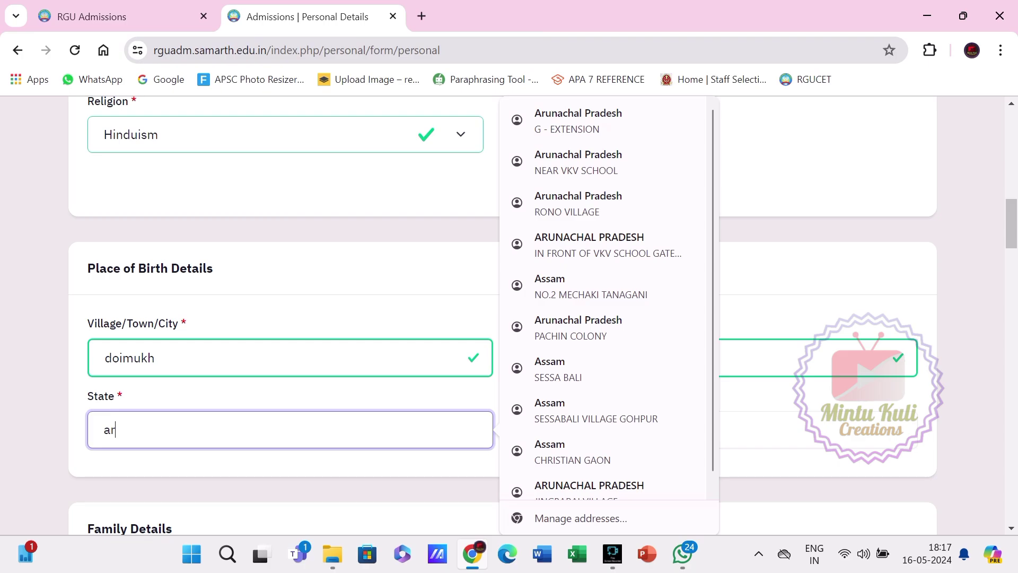
type("unachal pradesh")
key("Tab")
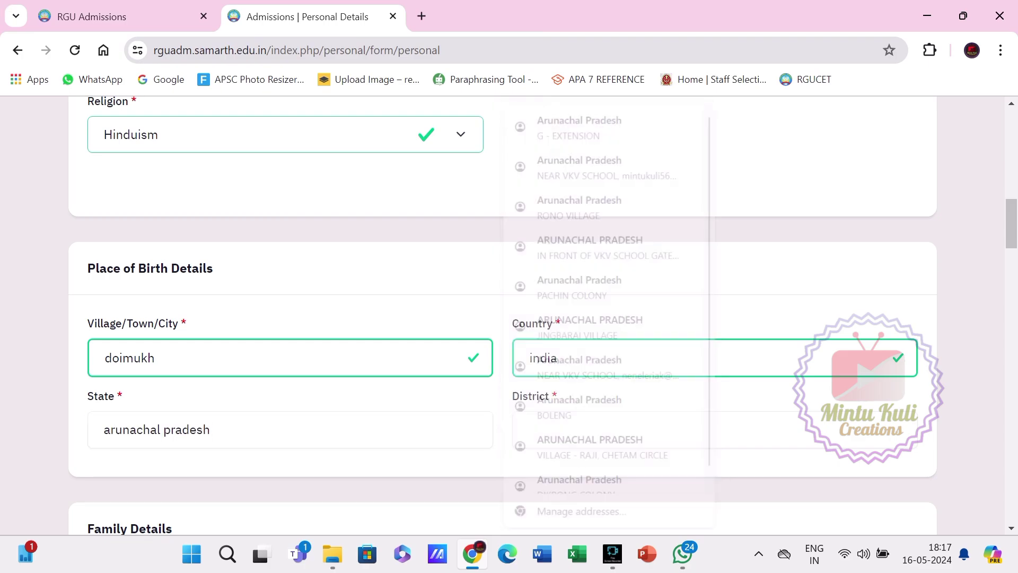
type("pa")
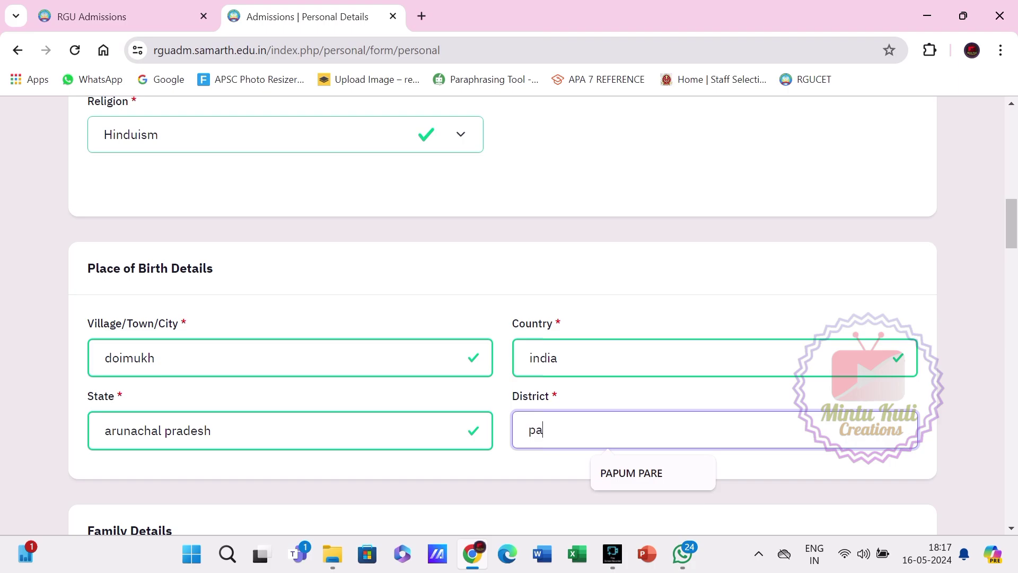
type("pum pare")
scroll(503, 318, "down", 6)
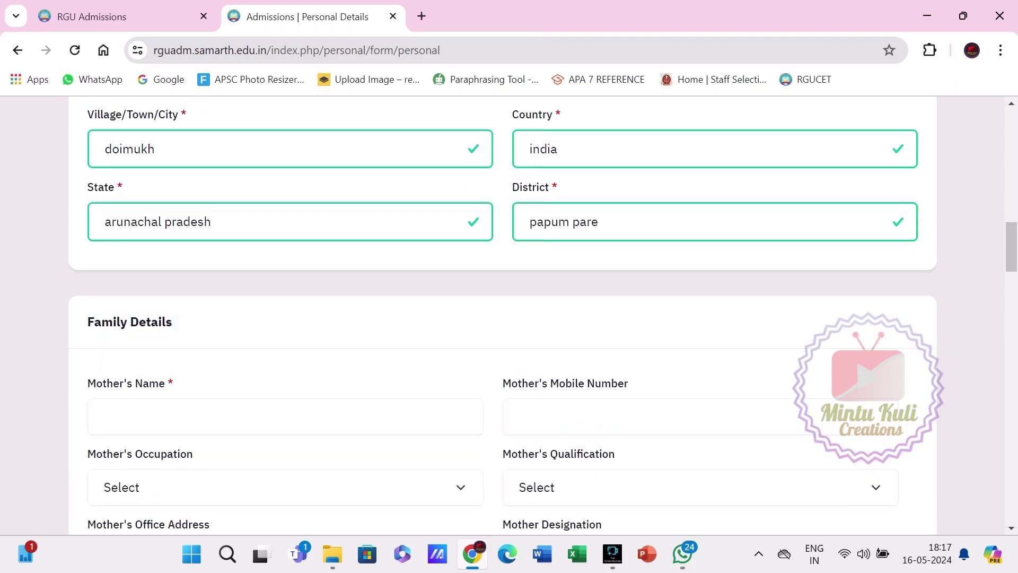
Enter 'demo form' as both the mother's and father's names.
left_click(183, 308)
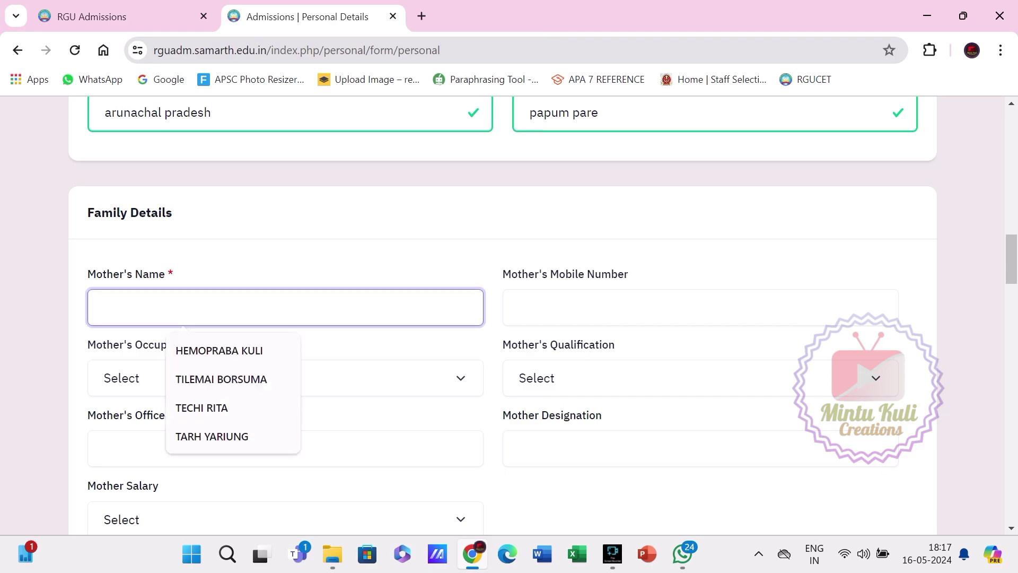
type("dem")
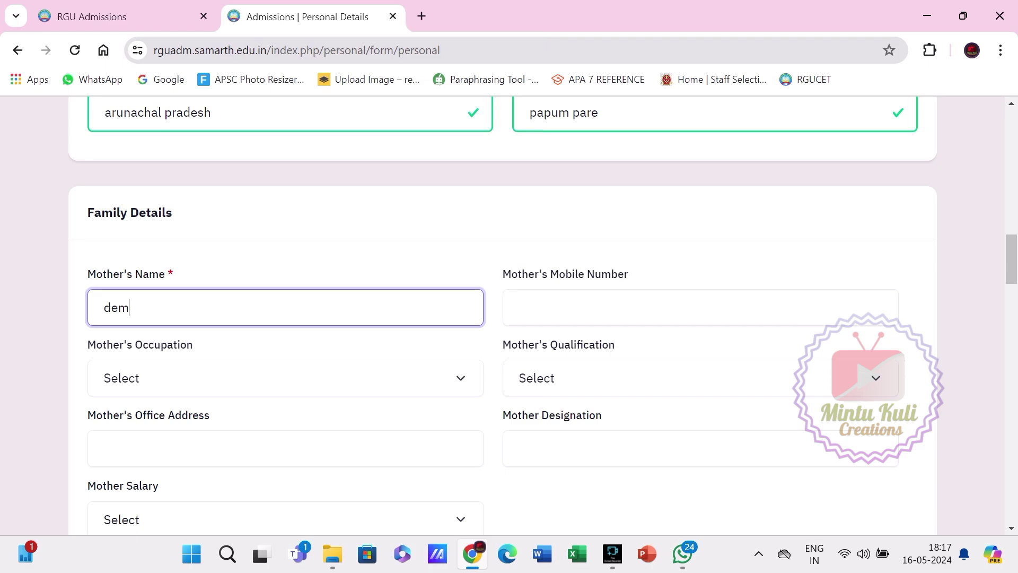
type("o form")
key("Tab")
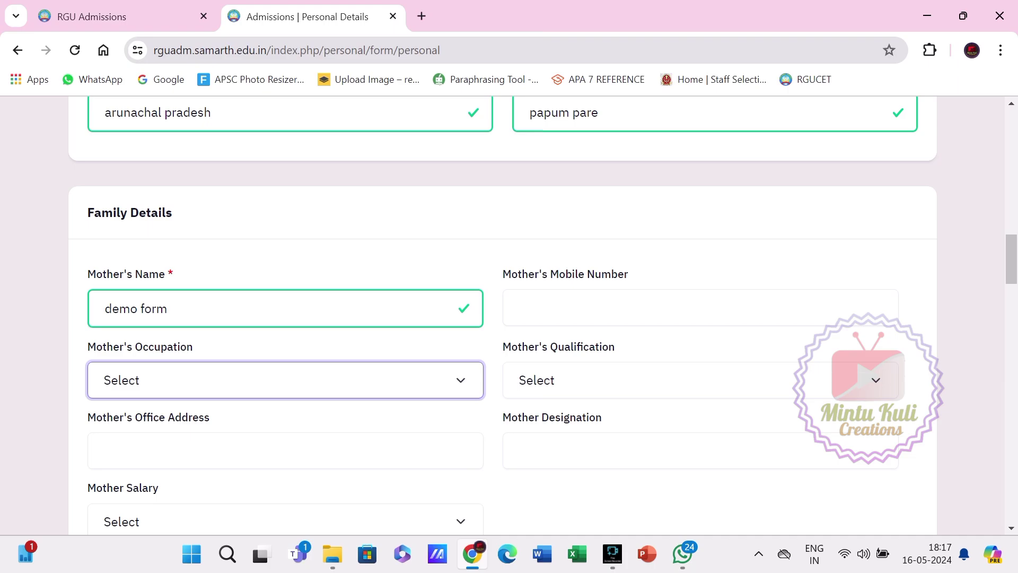
scroll(503, 311, "down", 4)
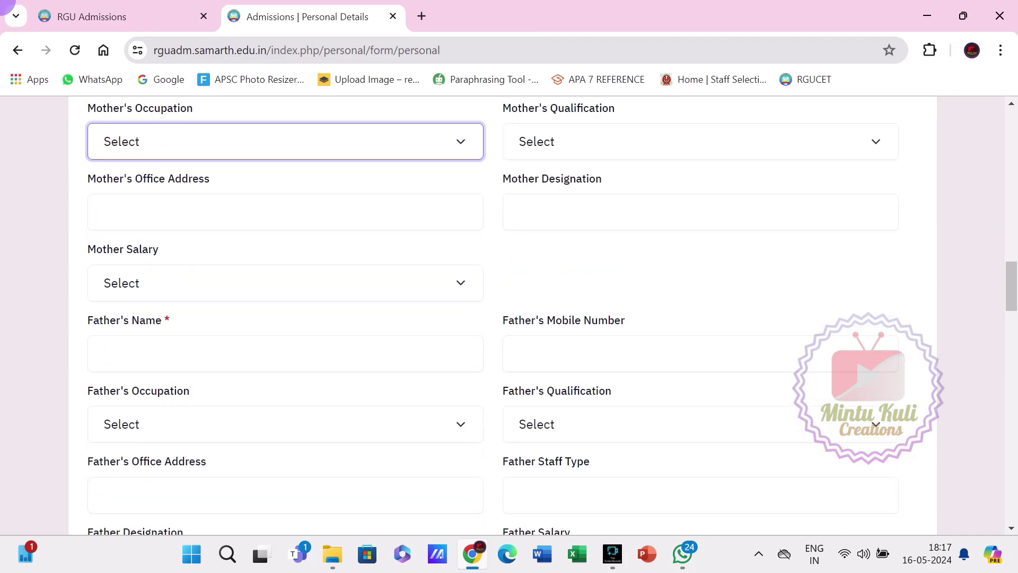
key("Tab")
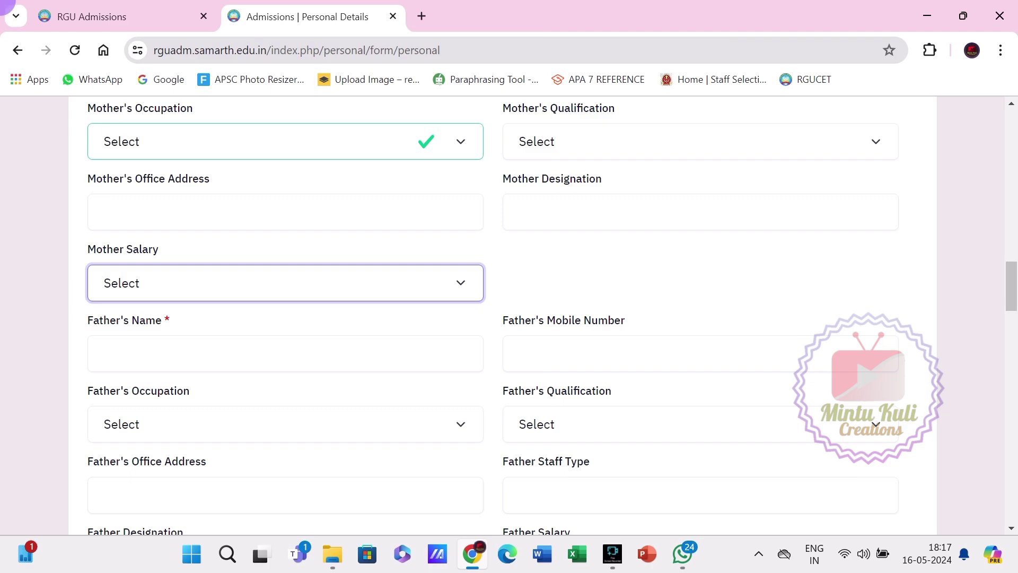
key("Tab")
type("de")
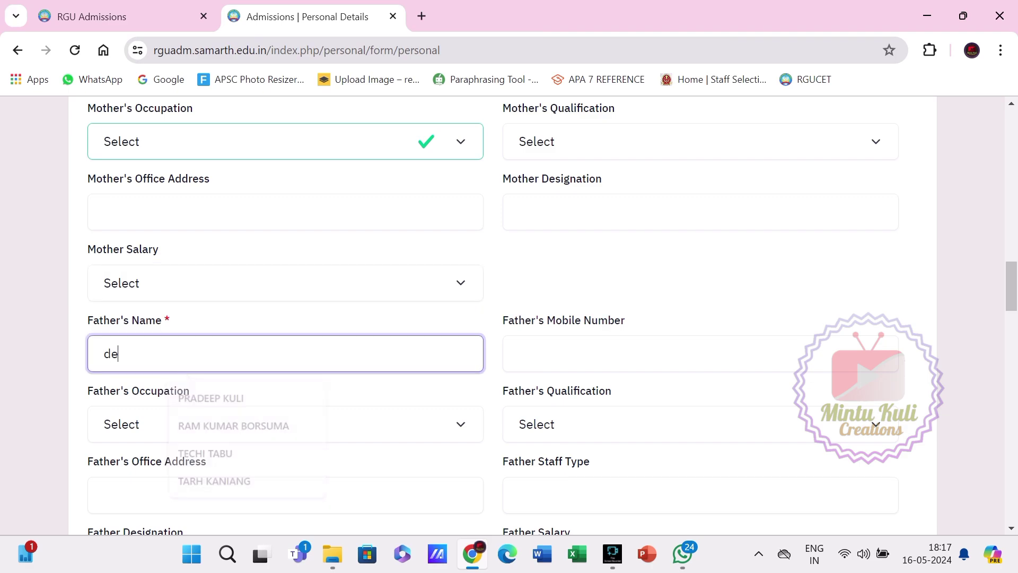
type("mo form")
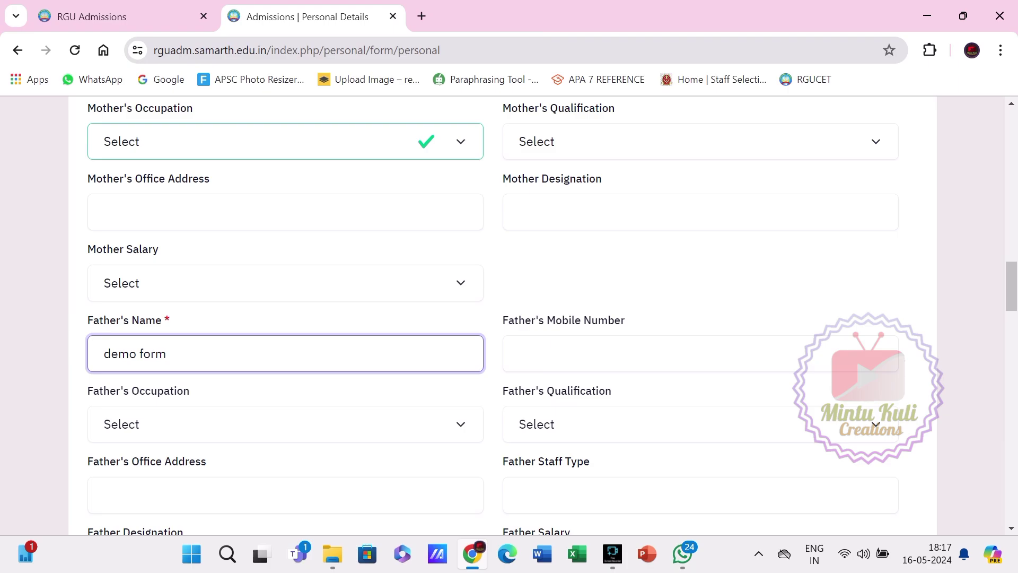
scroll(503, 316, "down", 4)
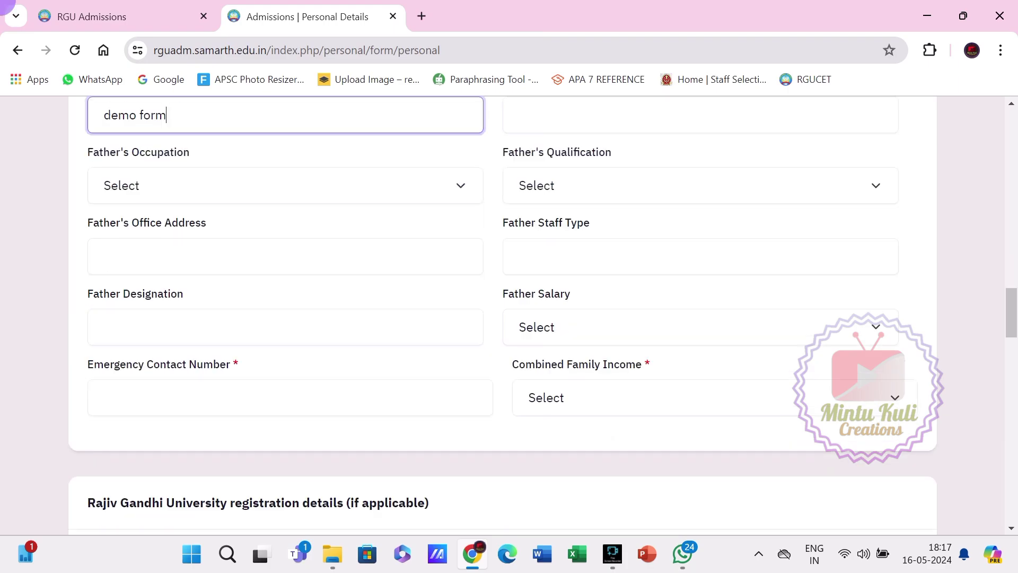
Replace the emergency contact with a different guardian number and set family income to Less than 1,00,000.
left_click(290, 398)
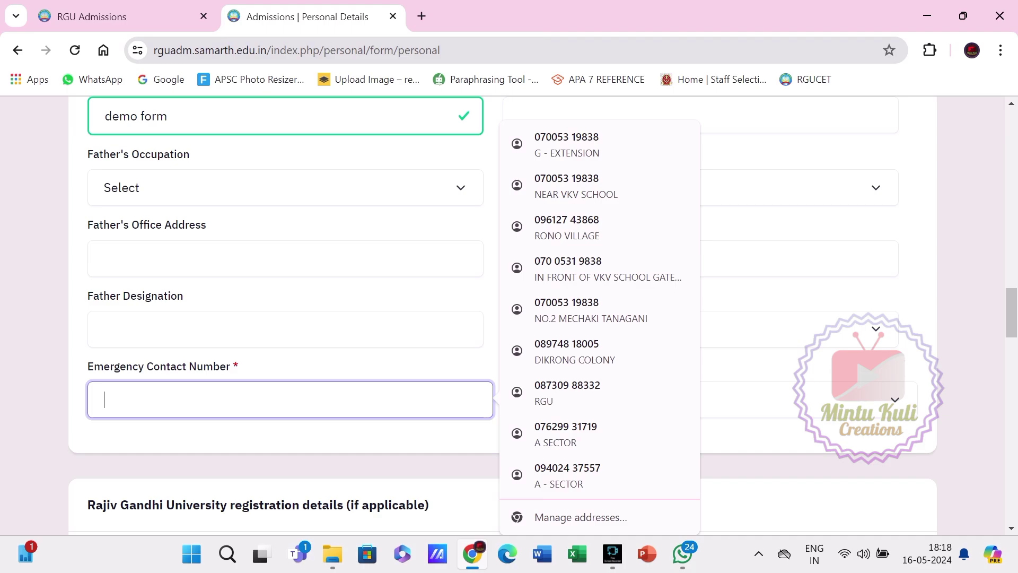
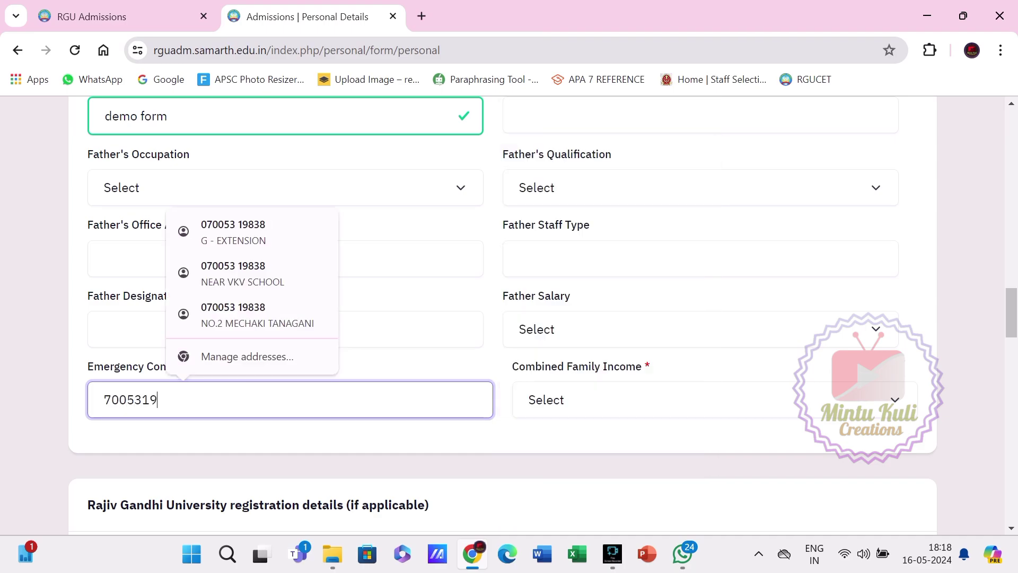
left_click(715, 400)
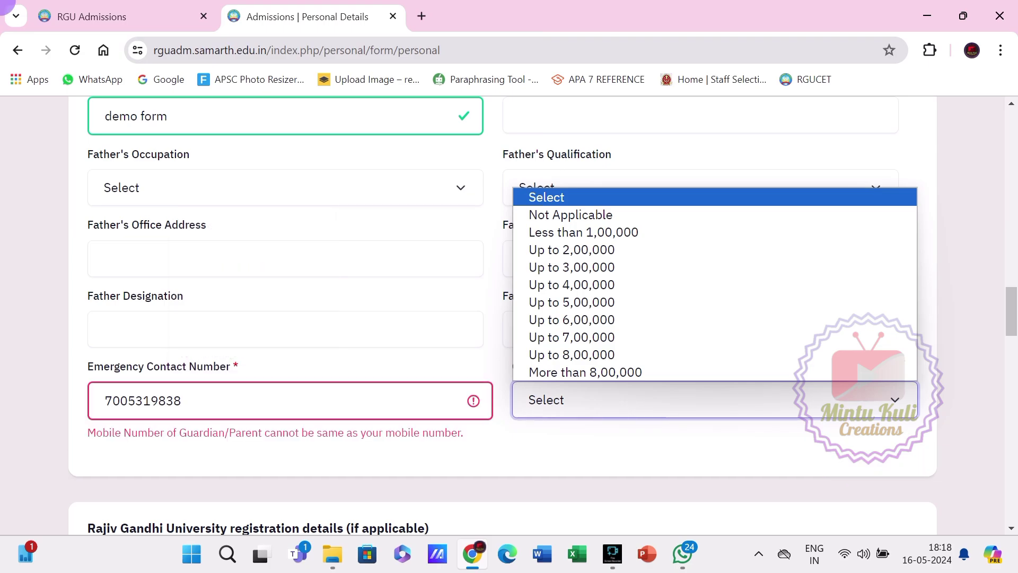
left_click(183, 401)
key("BackSpace")
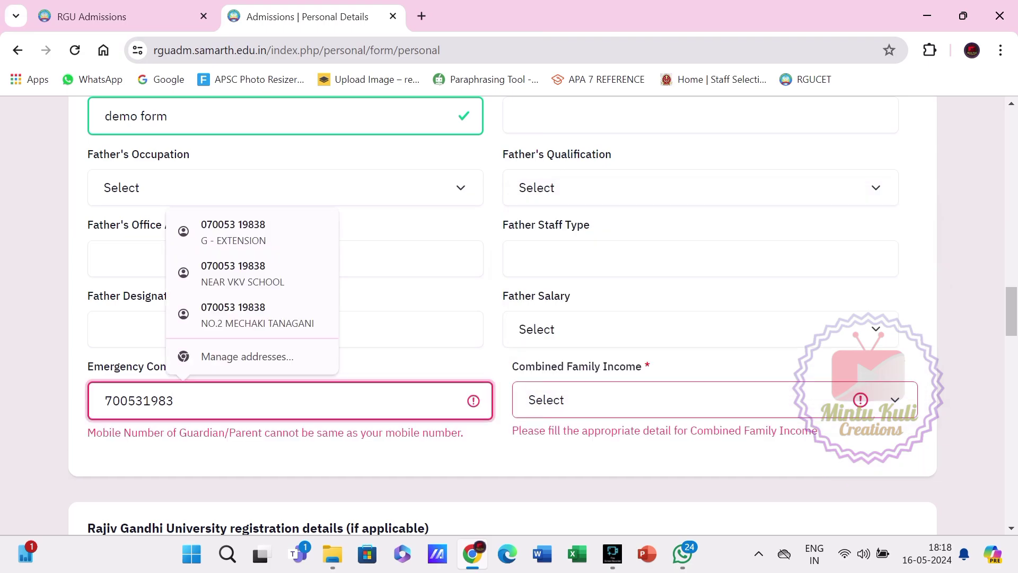
key("ctrl+a")
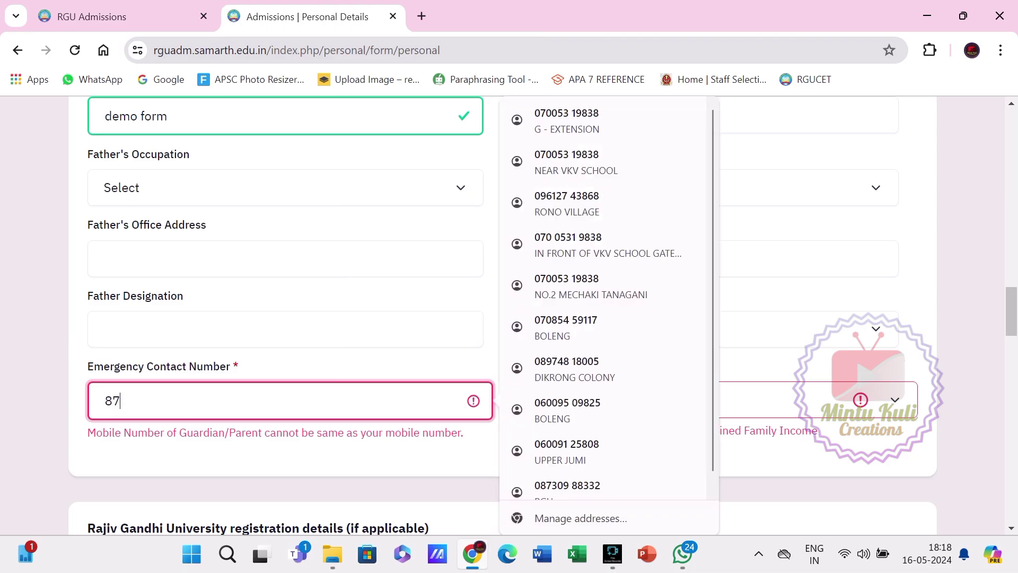
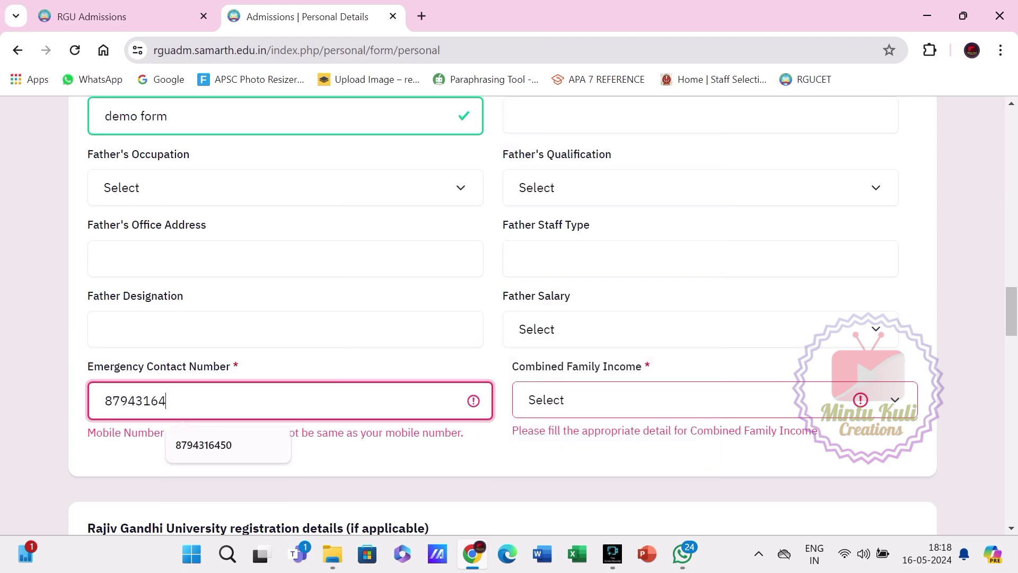
left_click(715, 400)
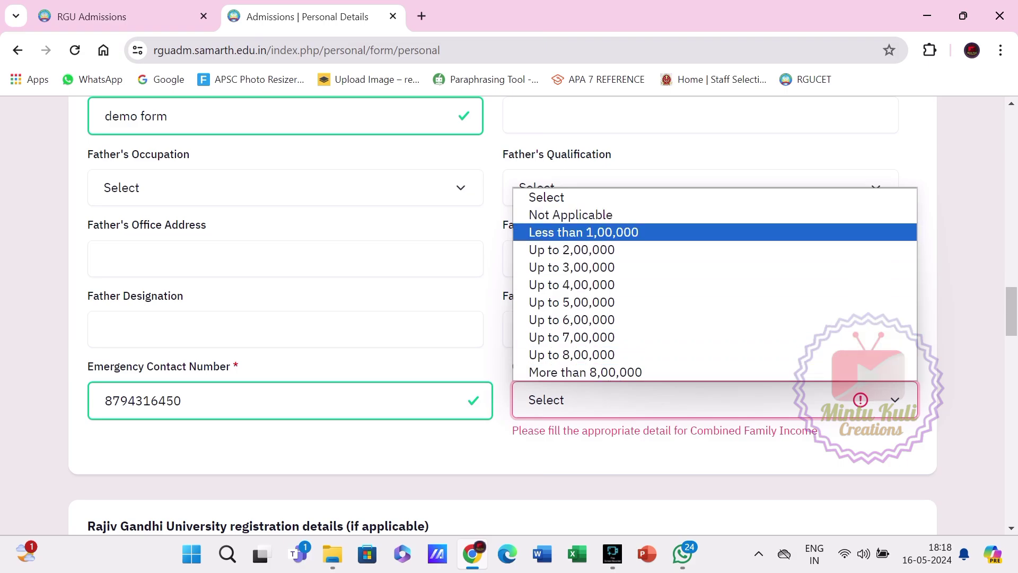
left_click(583, 232)
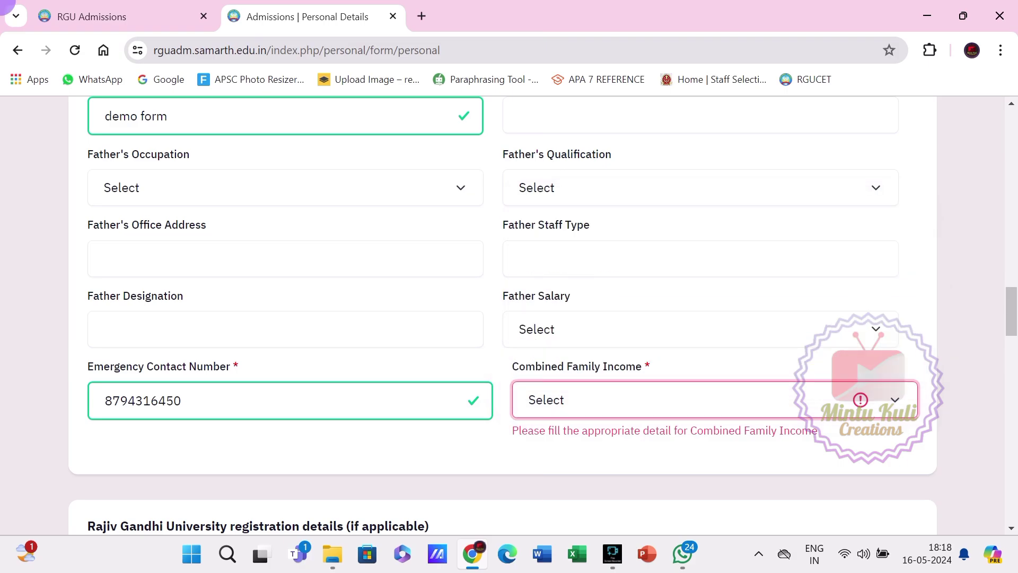
scroll(503, 318, "down", 8)
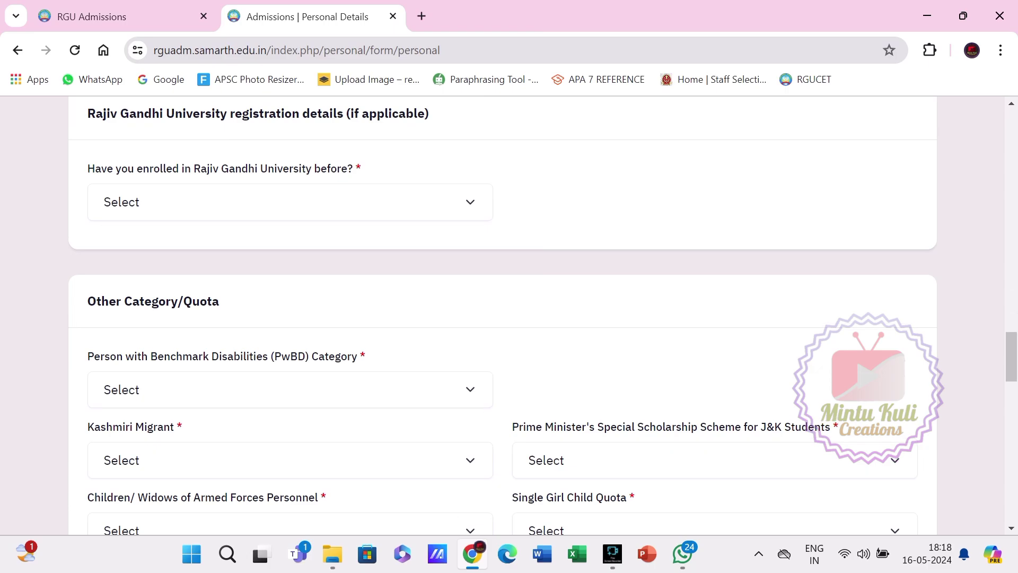
Try Yes for previous RGU enrolment and its fields, then change the answer to No.
scroll(287, 277, "up", 2)
left_click(287, 277)
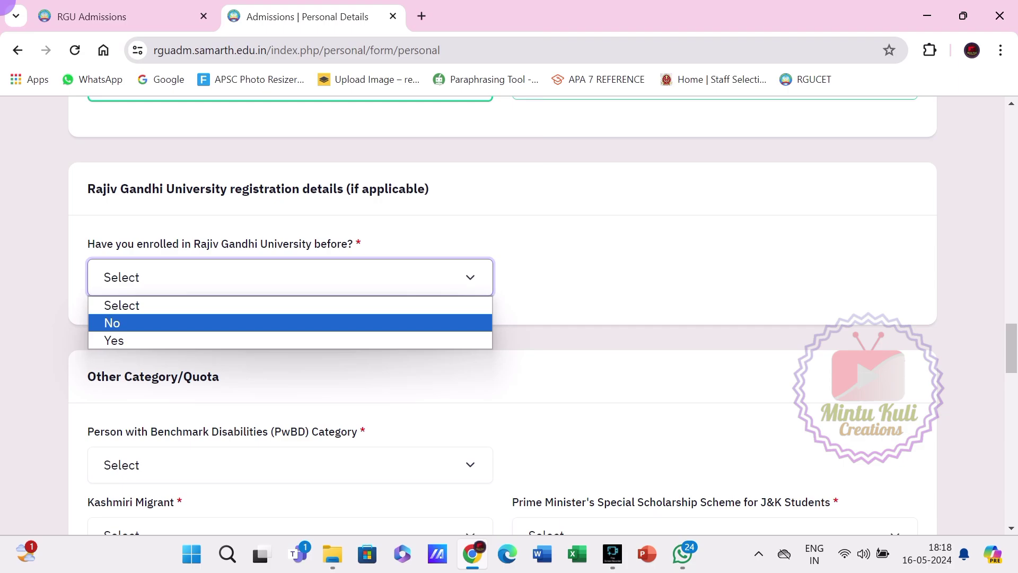
left_click(183, 341)
left_click(183, 345)
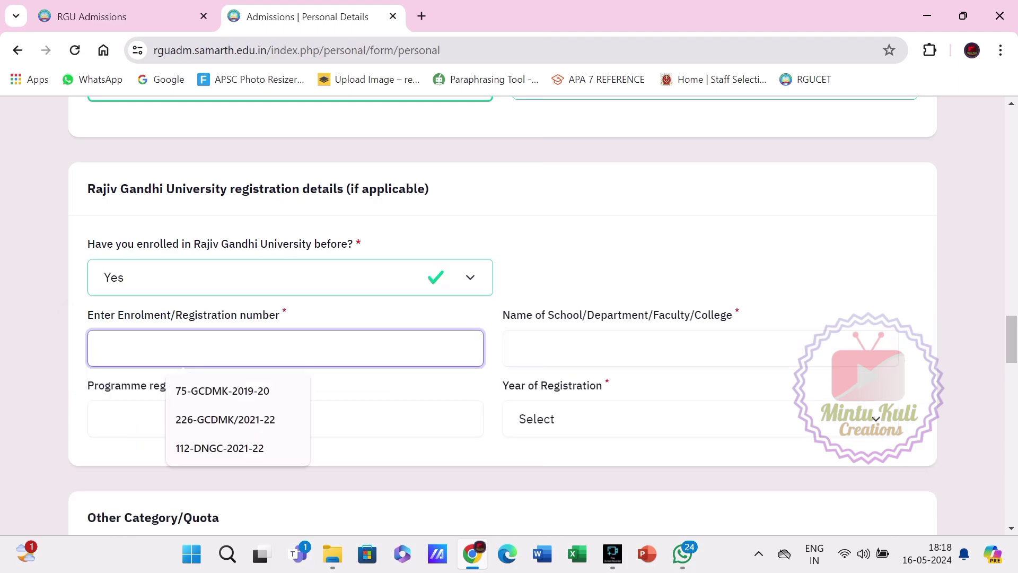
left_click(584, 349)
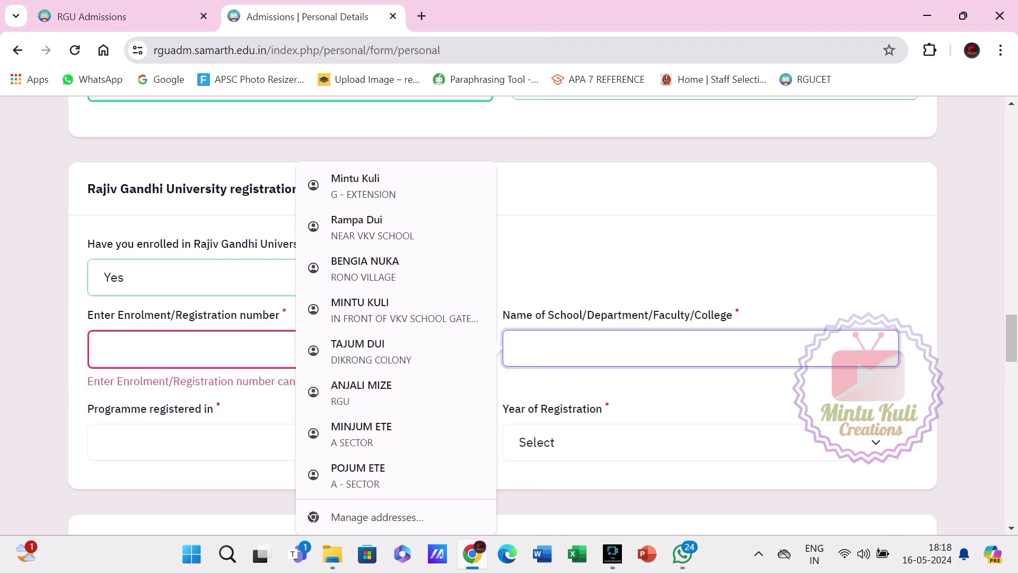
key("Escape")
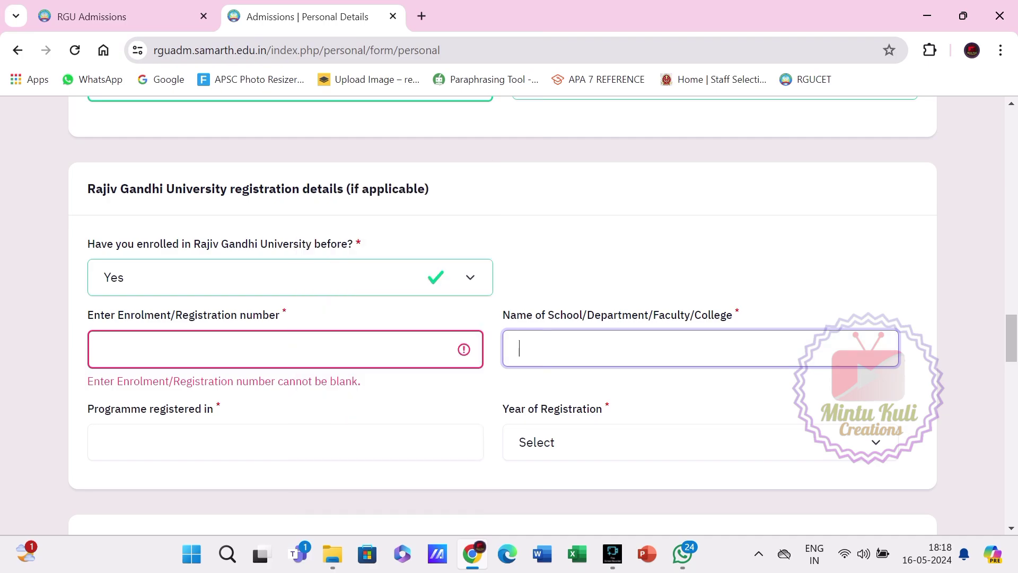
left_click(183, 441)
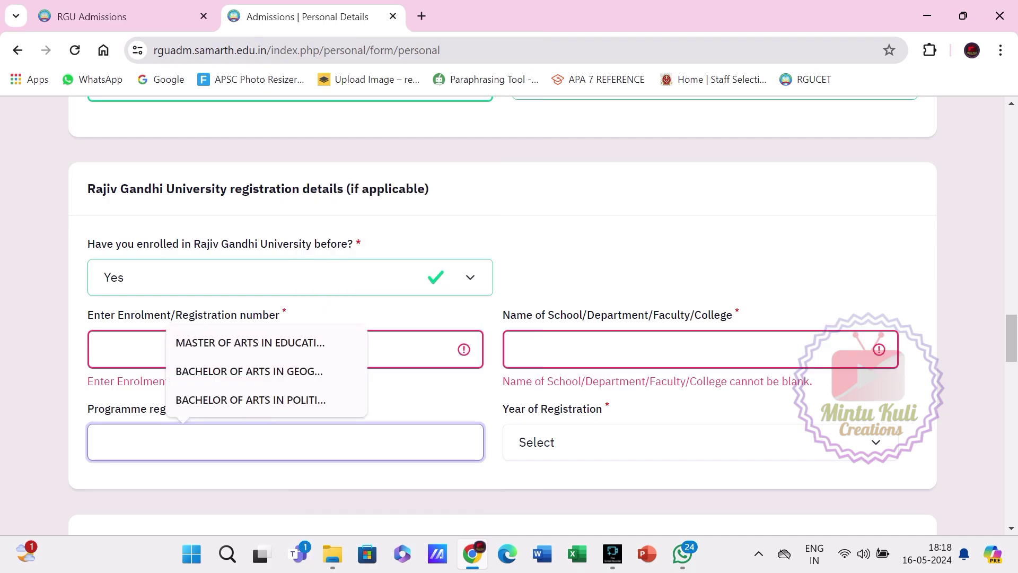
left_click(290, 277)
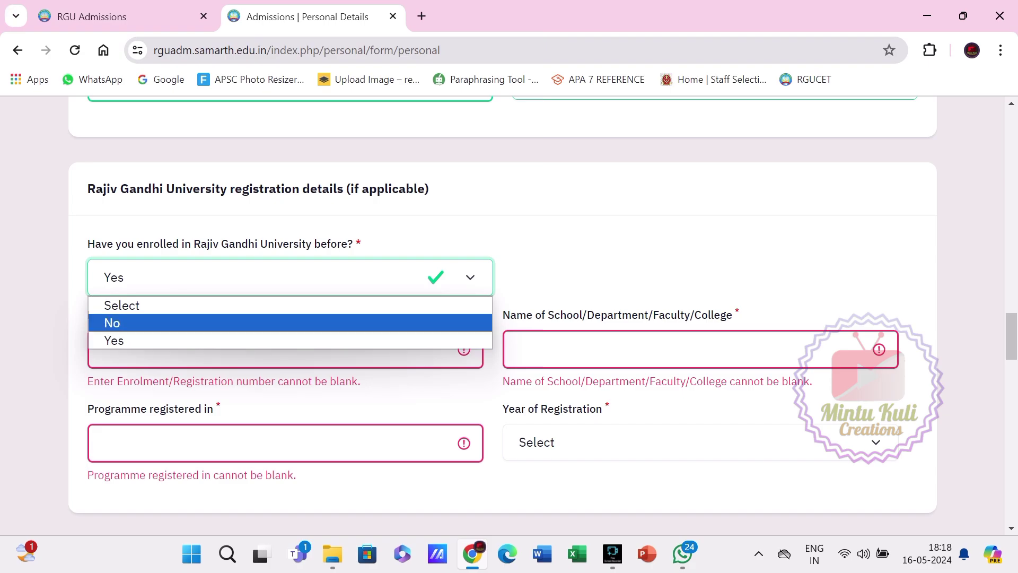
key("Return")
scroll(502, 313, "down", 4)
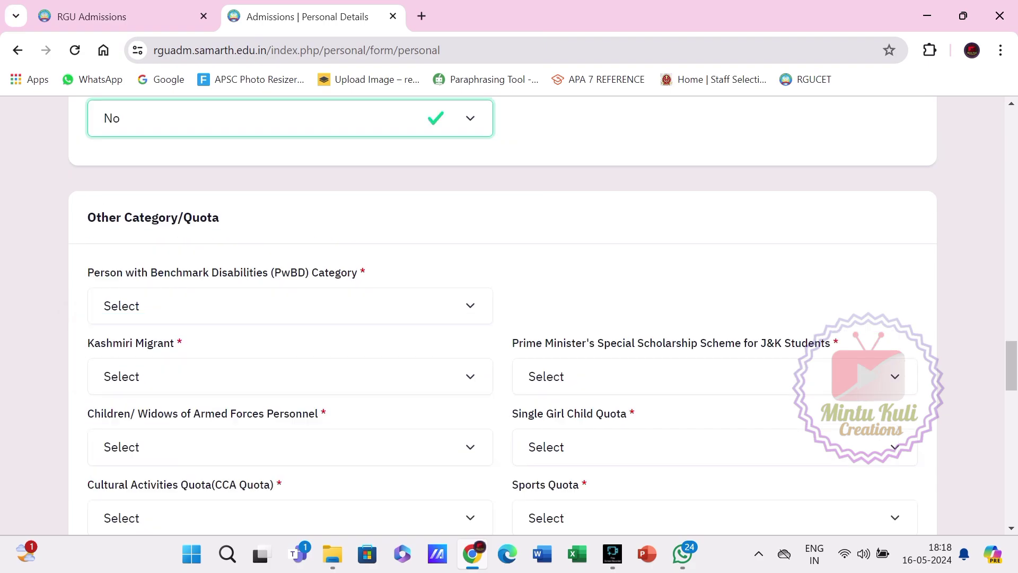
Set the PwBD category, Kashmiri Migrant and PM scholarship questions to Not Applicable.
left_click(290, 227)
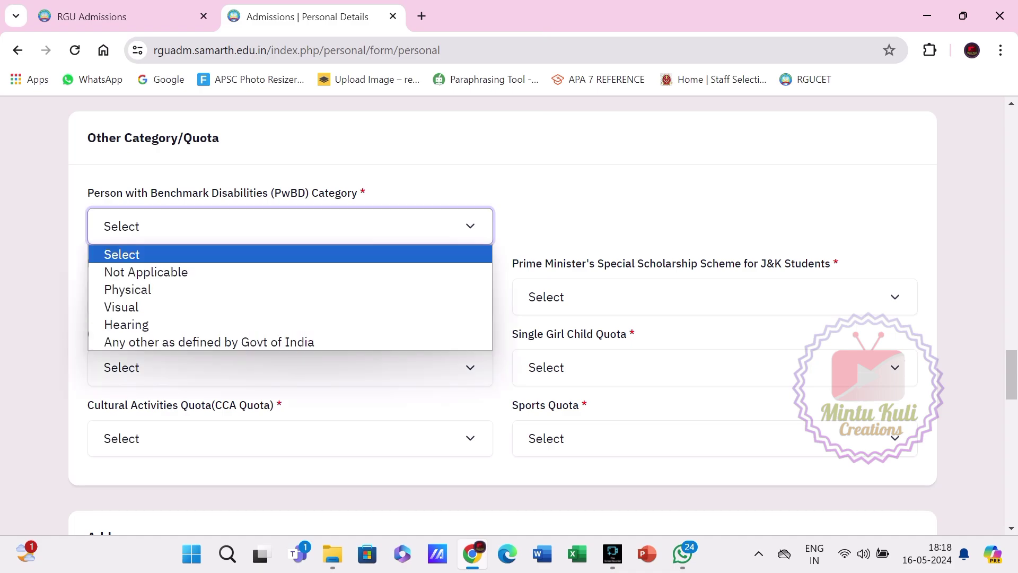
key("Down")
key("Return")
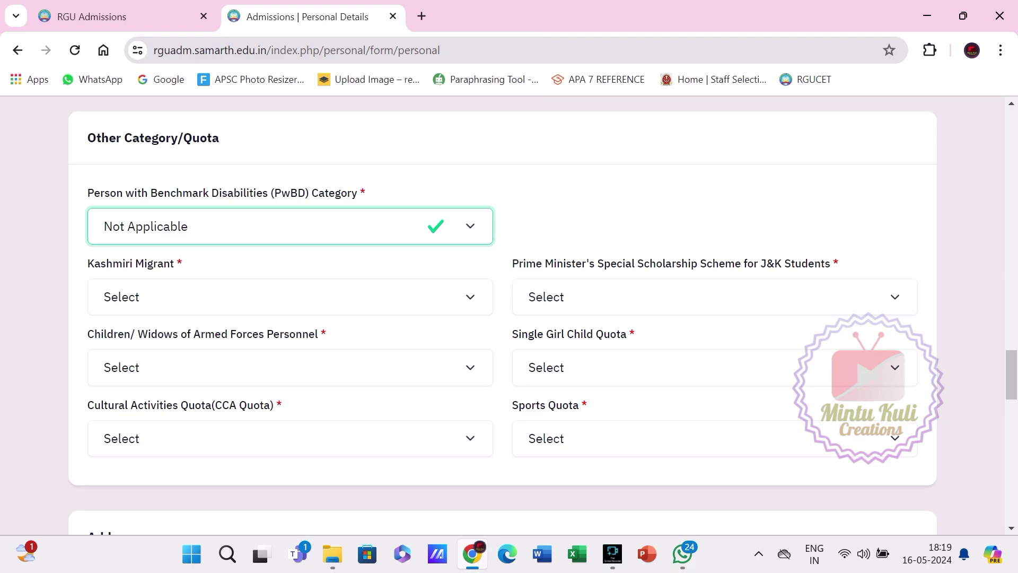
left_click(290, 297)
key("Down")
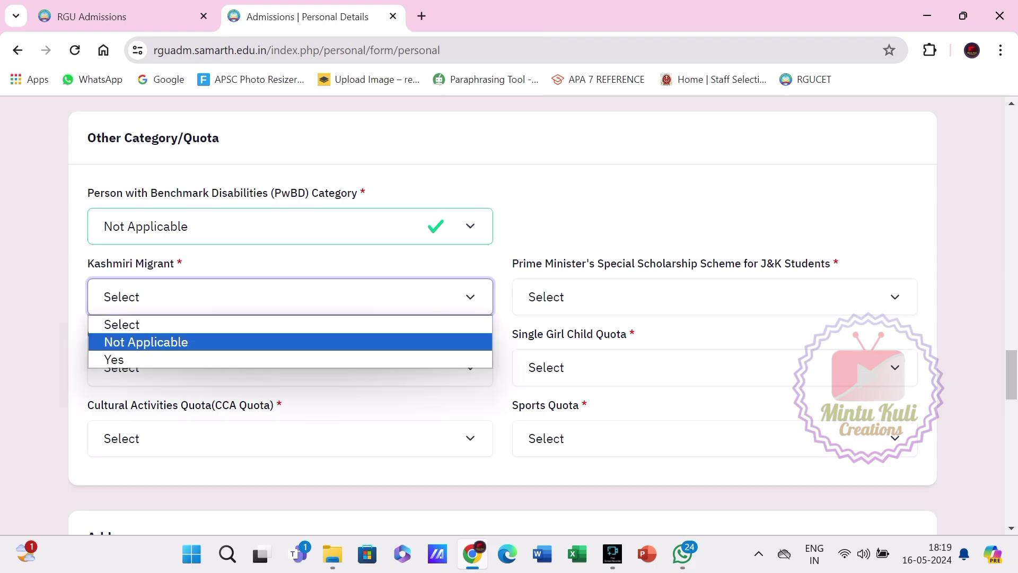
key("Return")
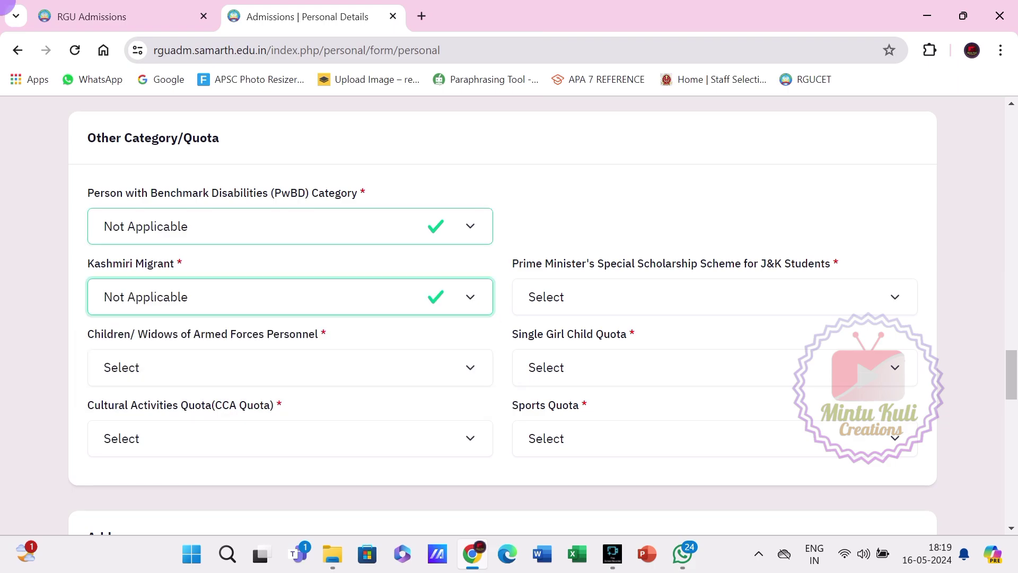
left_click(715, 297)
key("Down")
key("Return")
Set the armed forces personnel quota to Not Applicable.
scroll(509, 318, "down", 3)
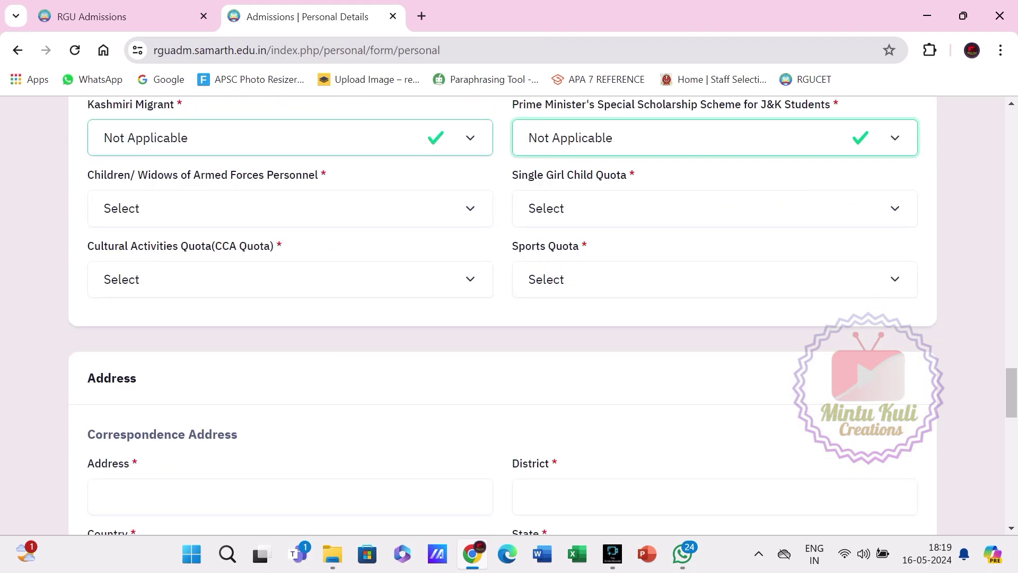
left_click(290, 207)
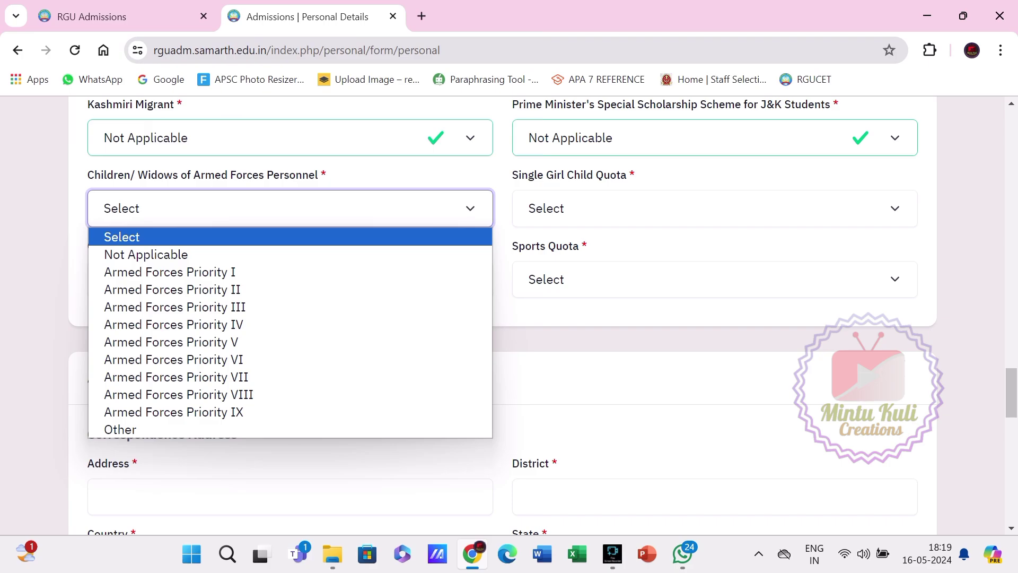
key("Down")
key("Down")
key("Down")
key("Down")
key("Down")
key("Down")
key("Up")
key("Up")
key("Up")
key("Up")
key("Up")
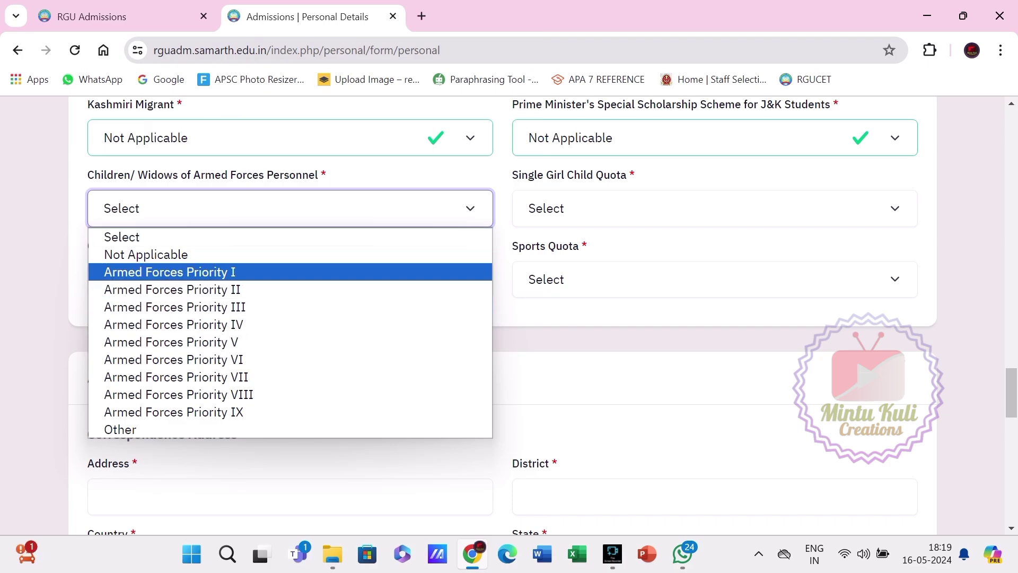
key("Return")
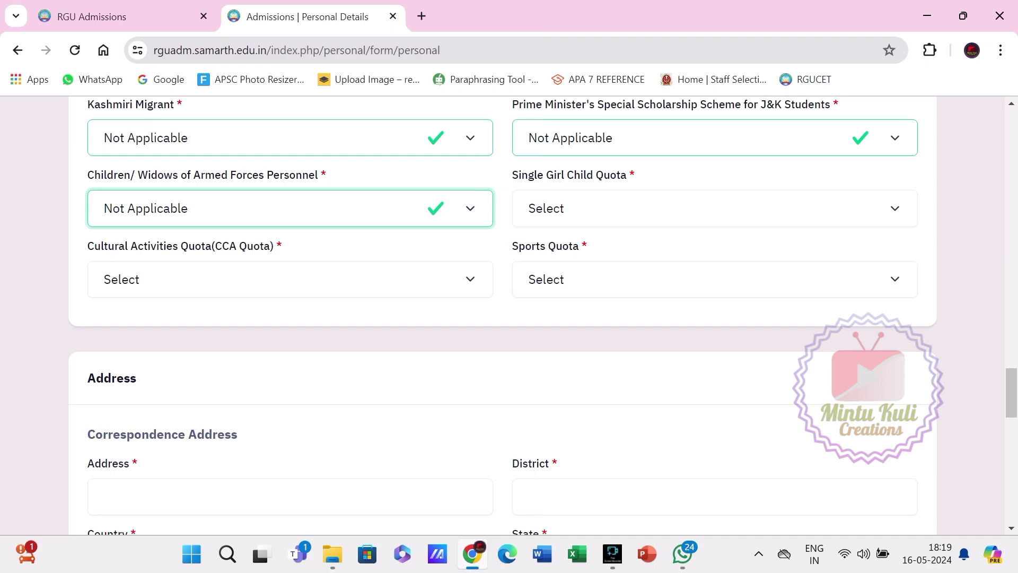
Answer the Single Girl Child Quota, briefly choosing Yes and then settling on No.
key("Tab")
key("space")
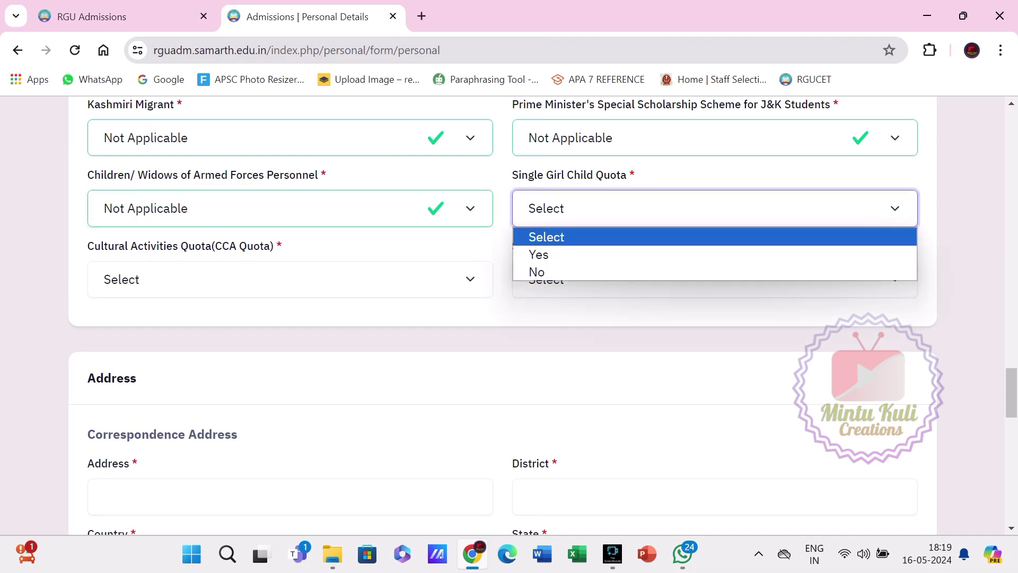
key("Down")
key("Return")
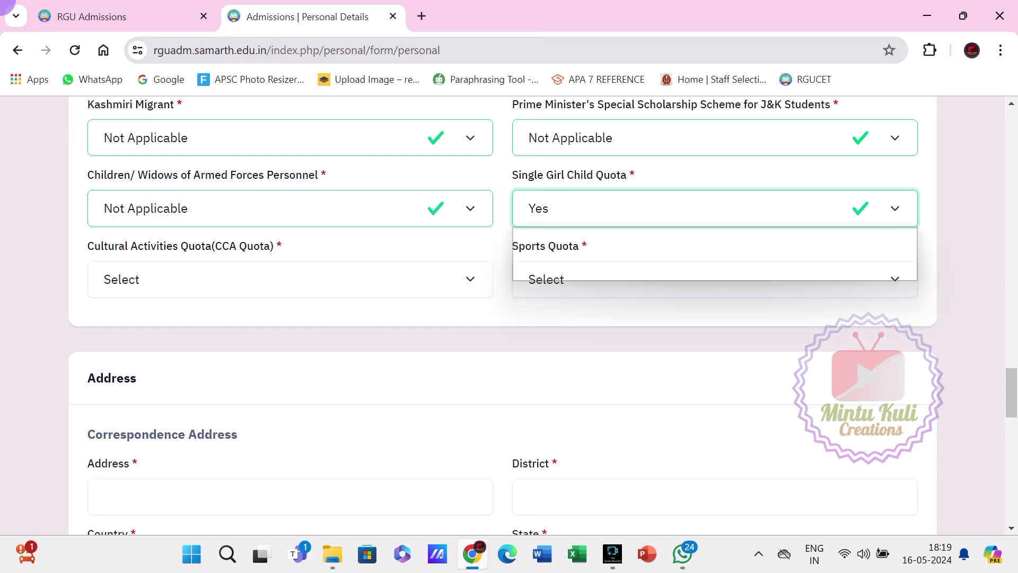
key("Down")
key("Down")
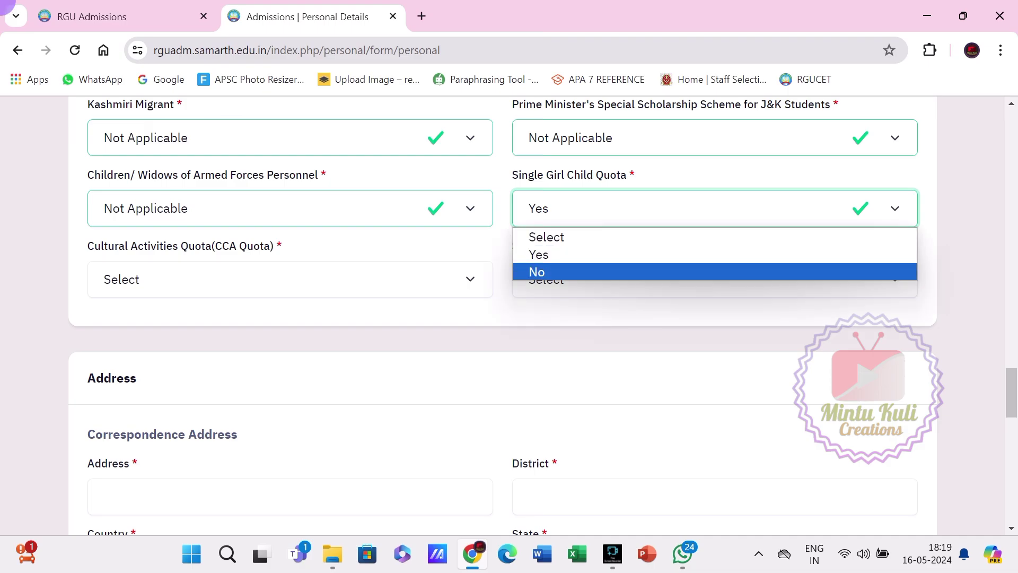
key("Return")
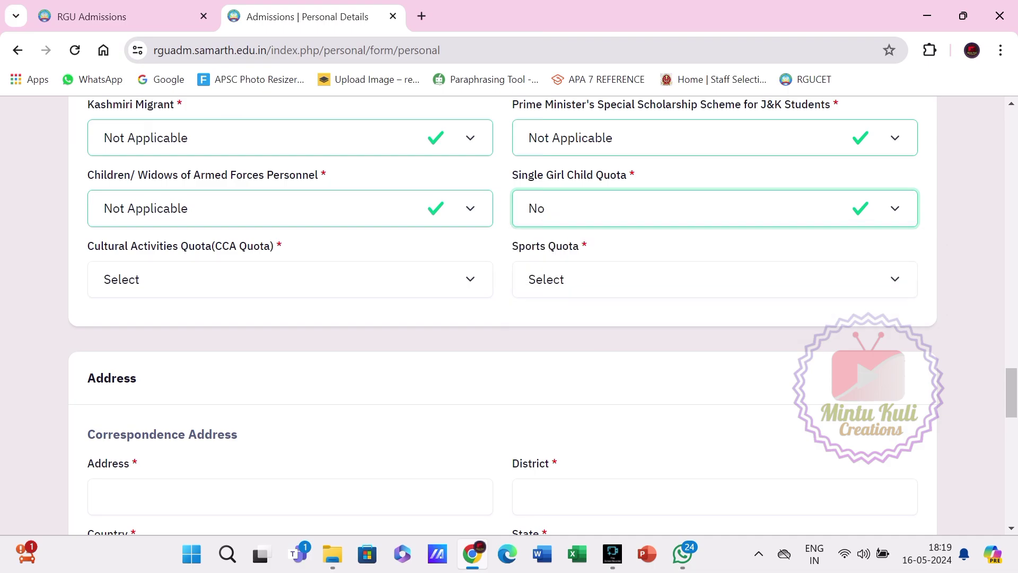
Browse the CCA Quota options such as Music and Dance, leaving it at Not Applicable.
scroll(503, 315, "down", 1)
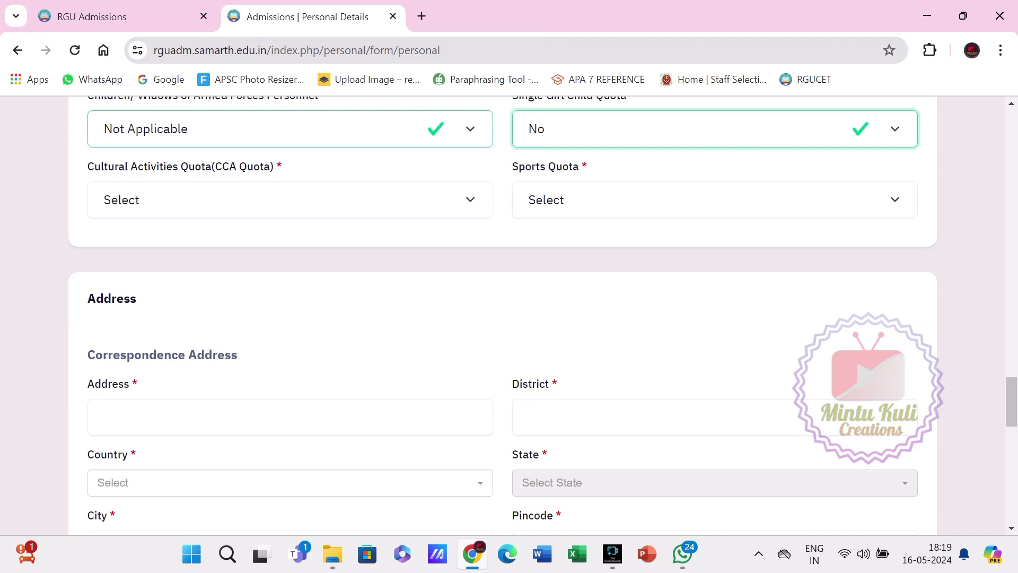
key("Tab")
key("alt+Down")
key("Down")
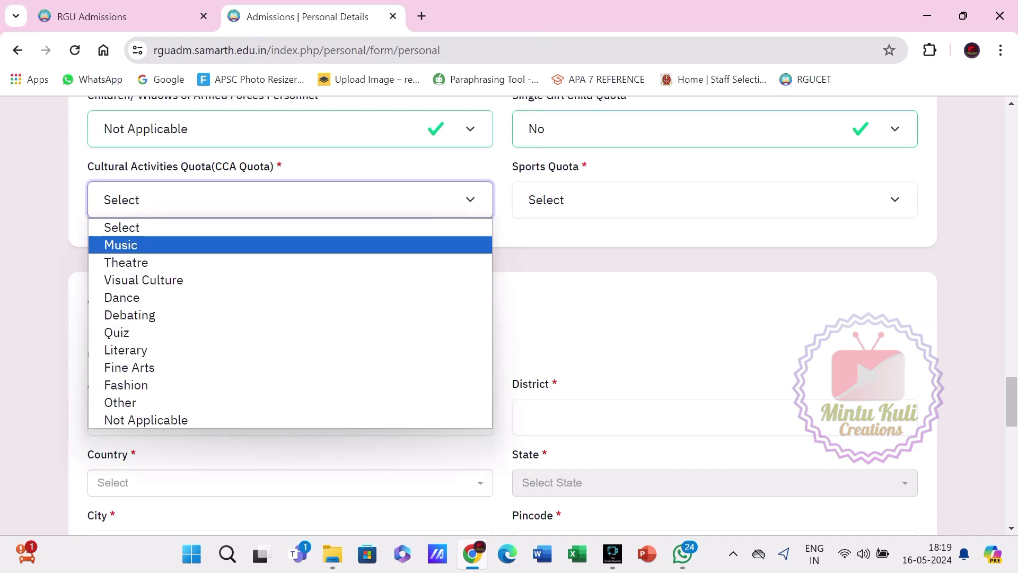
key("Down")
key("Down")
key("Down")
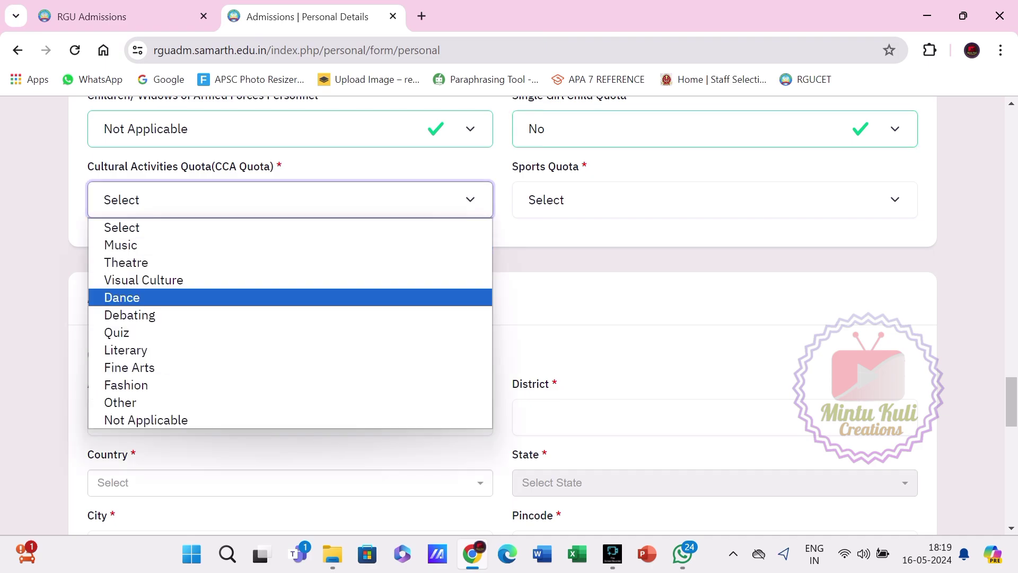
key("Up")
key("Up")
key("Down")
key("Down")
key("Down")
key("Down")
key("Down")
key("Down")
key("Down")
key("Down")
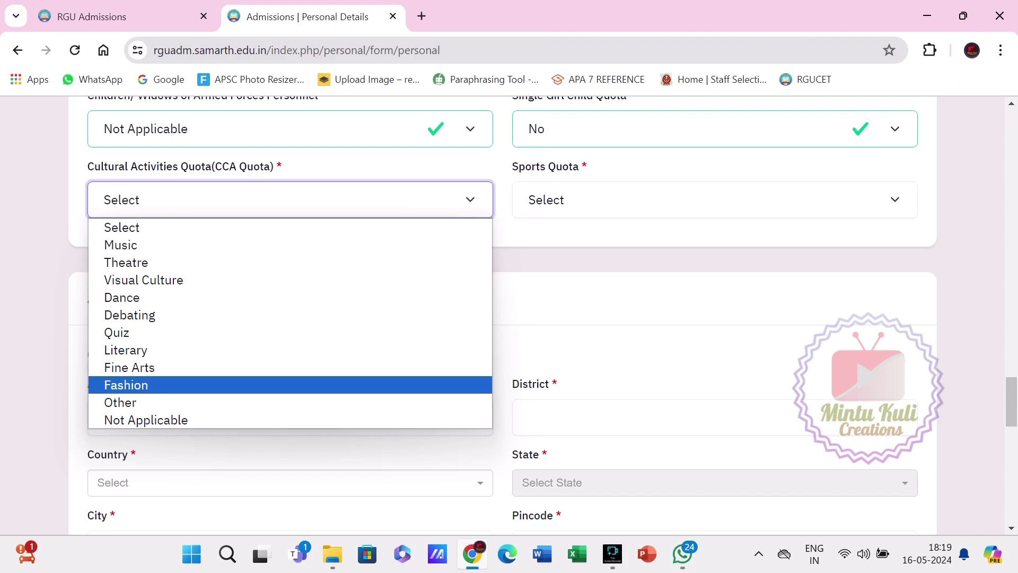
key("Up")
key("Up")
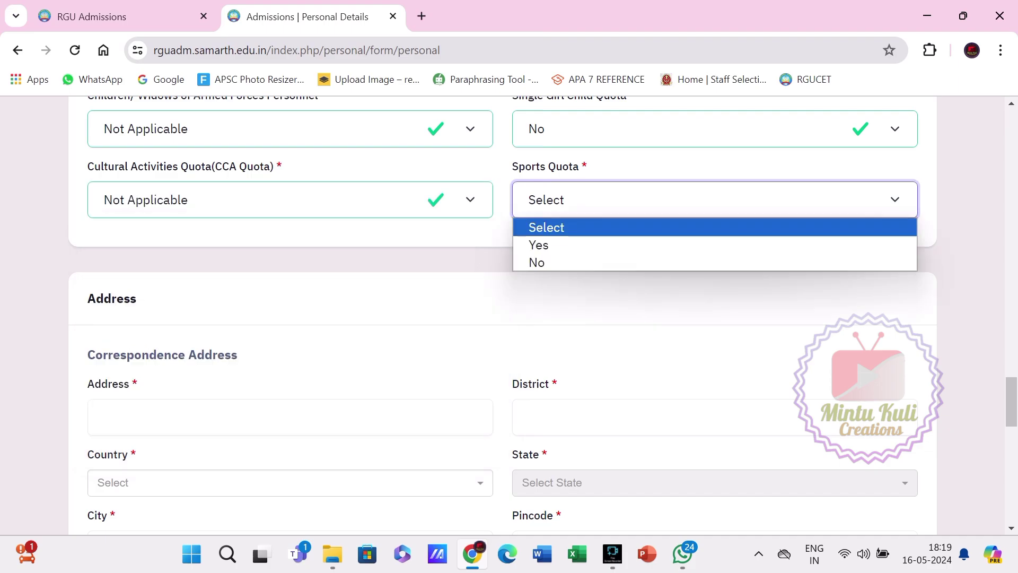
Choose Yes for the Sports Quota and browse the participation levels without selecting one.
key("Down")
key("Return")
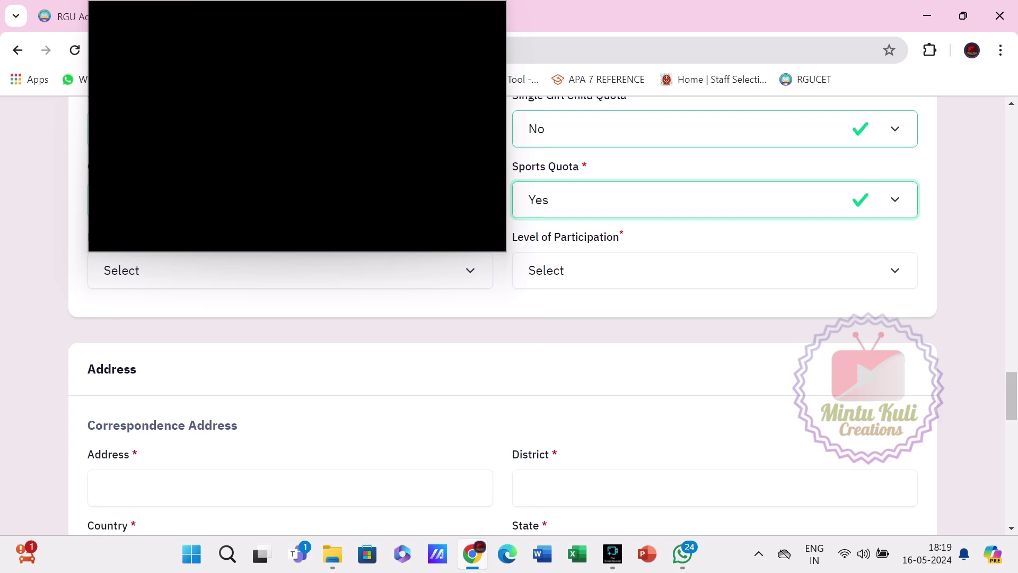
key("Escape")
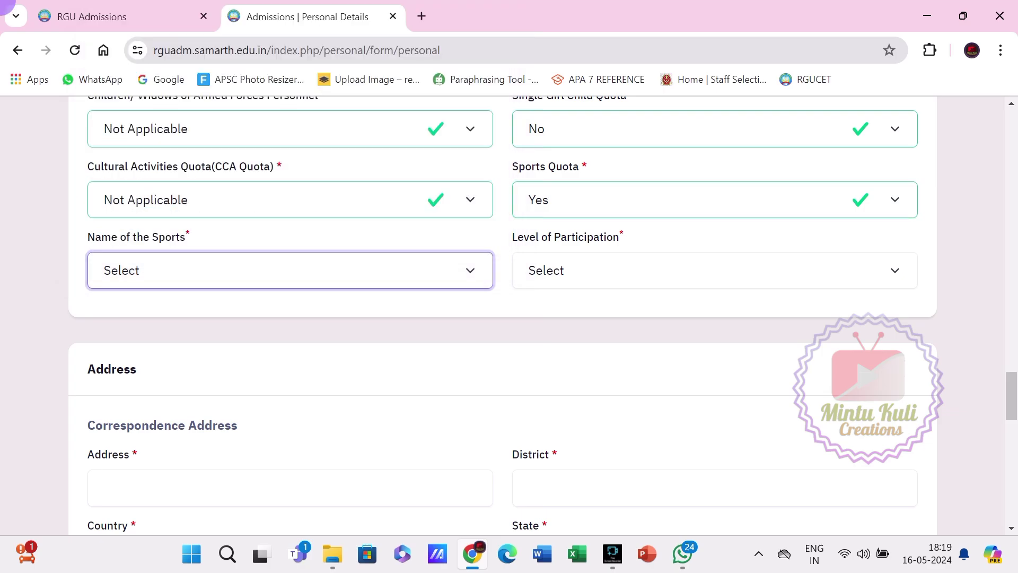
key("Tab")
key("alt+Down")
key("Down")
key("Down")
key("Down")
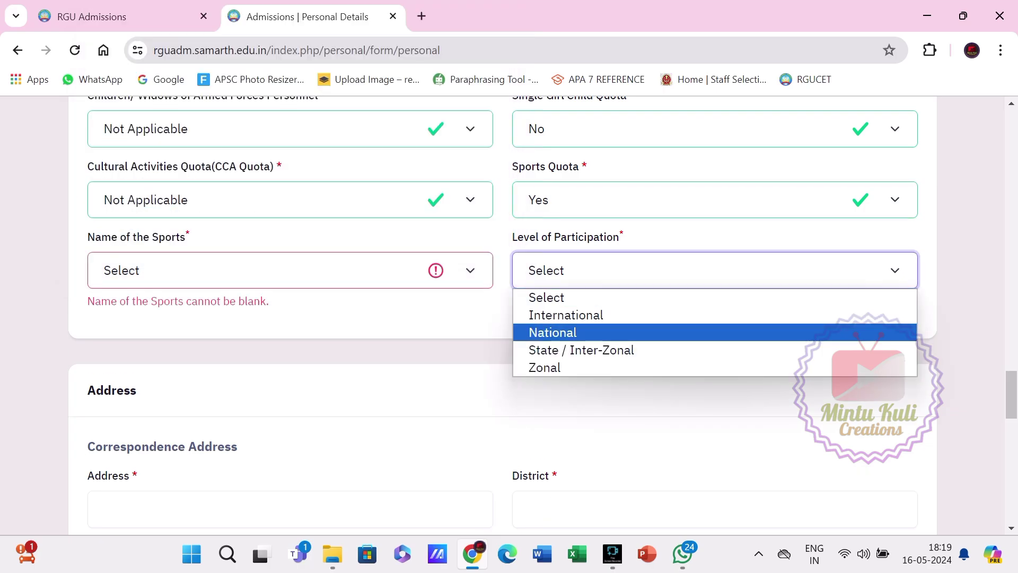
key("Up")
key("Down")
key("Up")
key("Up")
key("Up")
key("Escape")
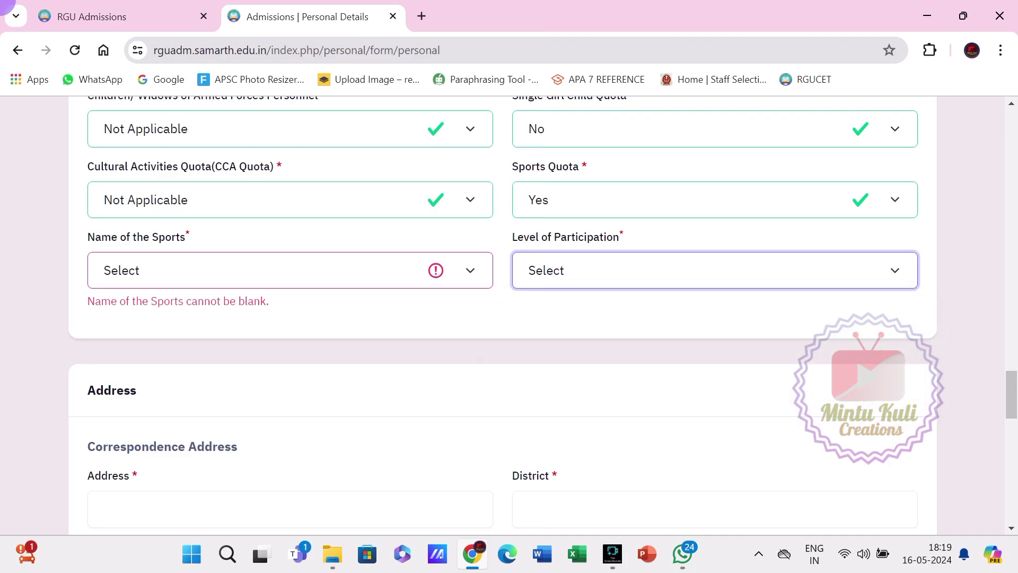
Switch the Sports Quota answer back to No.
key("shift+Tab")
key("shift+Tab")
key("alt+Down")
key("Down")
key("Return")
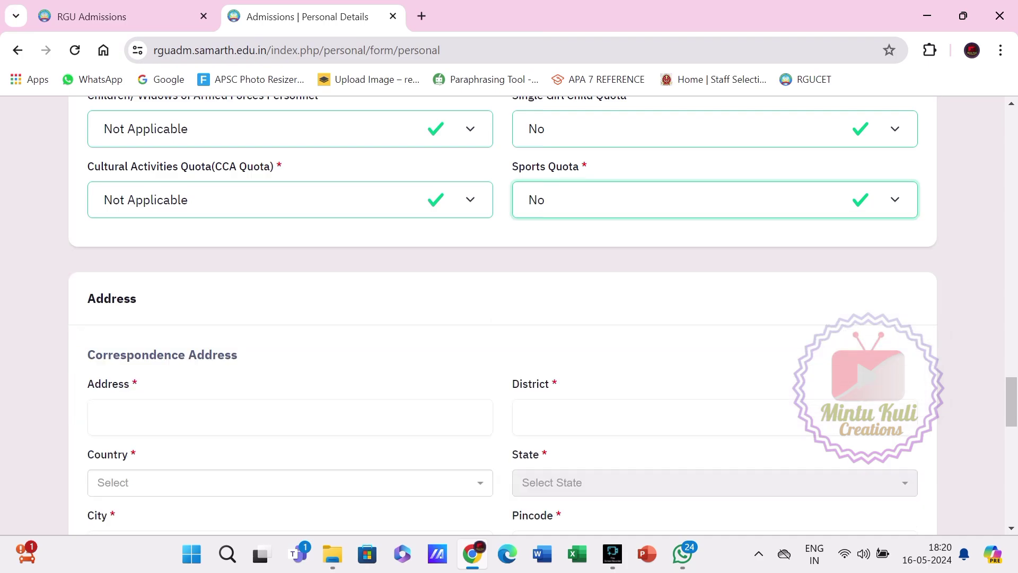
Enter correspondence address 'doimukh', the suggested district, country India and state Arunachal Pradesh.
scroll(503, 297, "down", 3)
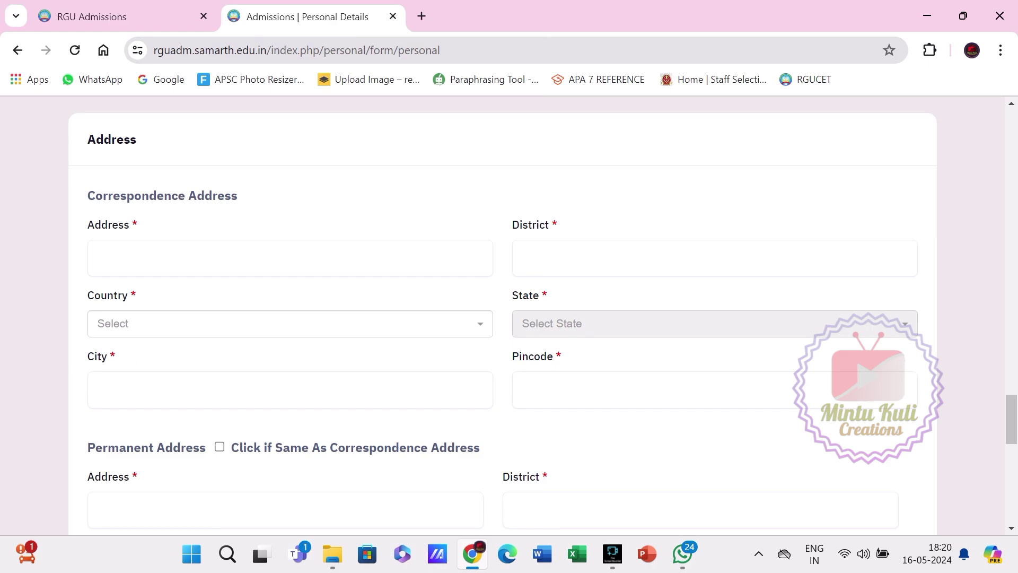
left_click(159, 258)
type("doimukh")
left_click(529, 258)
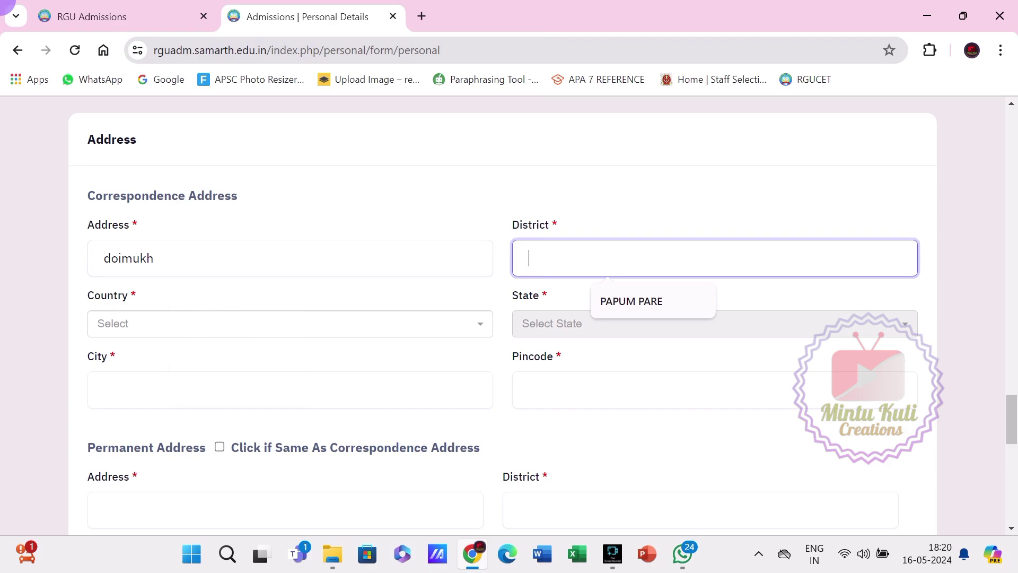
left_click(631, 301)
left_click(290, 324)
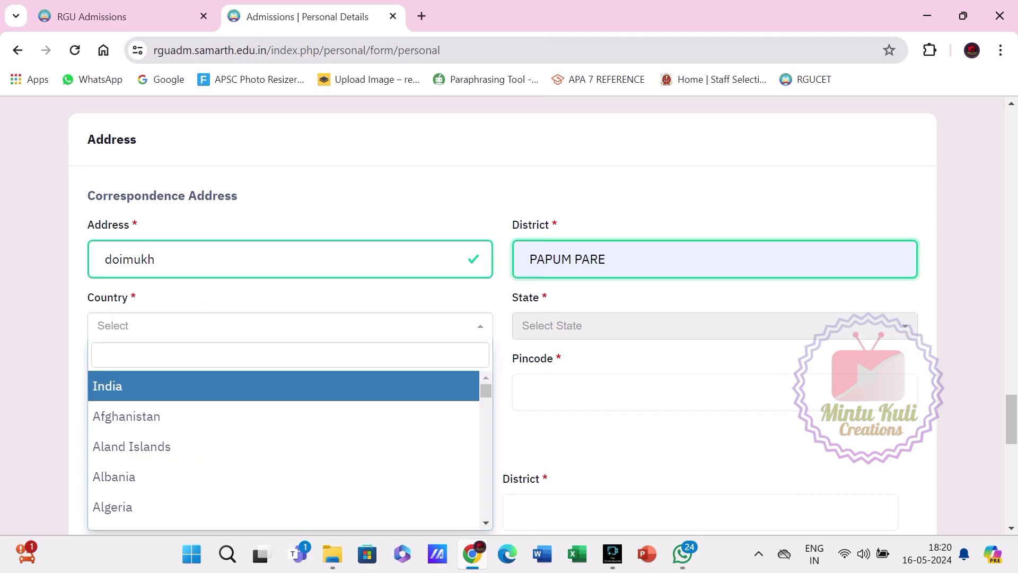
left_click(108, 386)
left_click(715, 326)
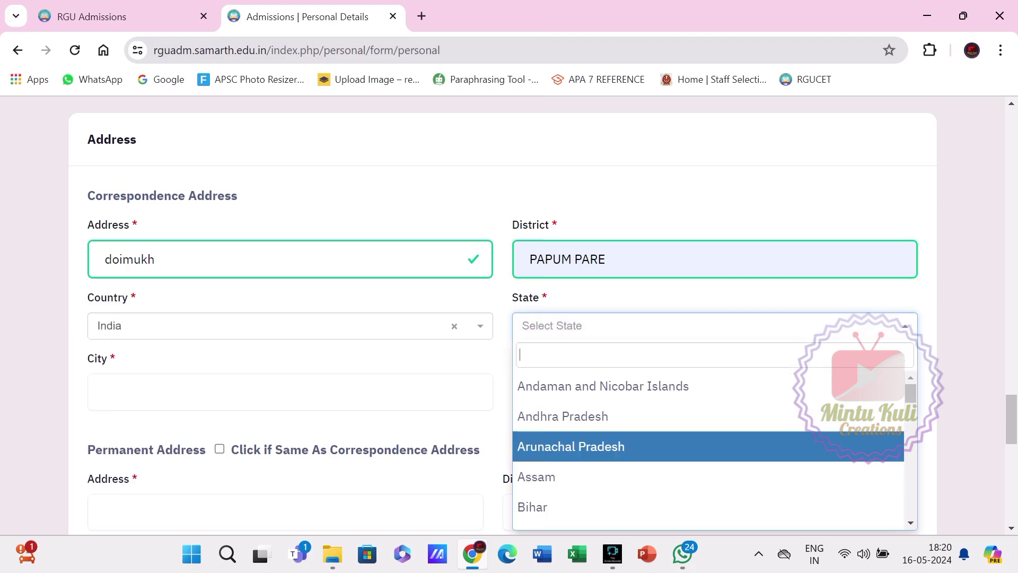
left_click(572, 447)
Enter the correspondence city 'doih' and pincode 791112.
scroll(572, 446, "down", 1)
scroll(503, 315, "down", 3)
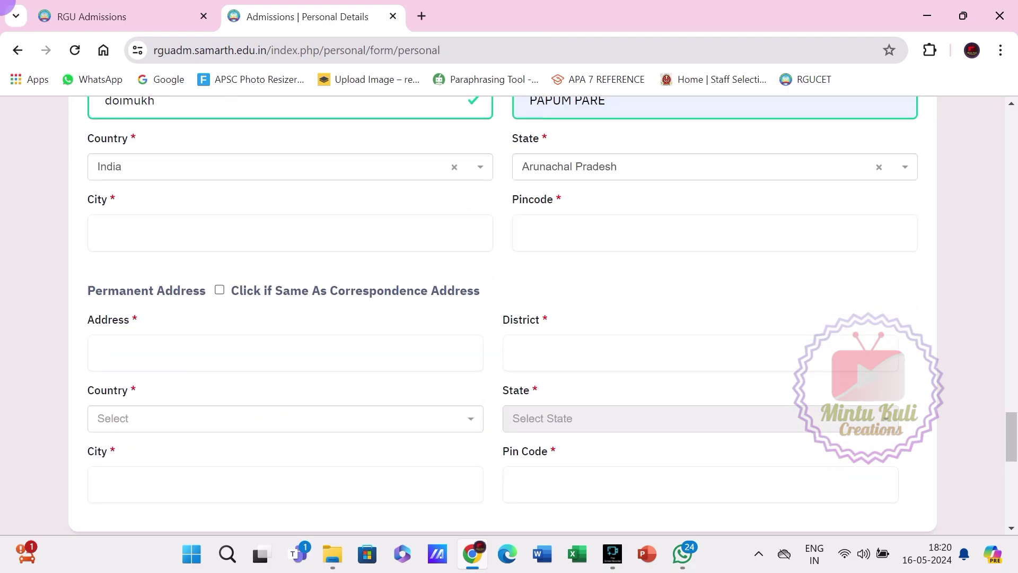
left_click(106, 233)
type("doimuk")
type("h")
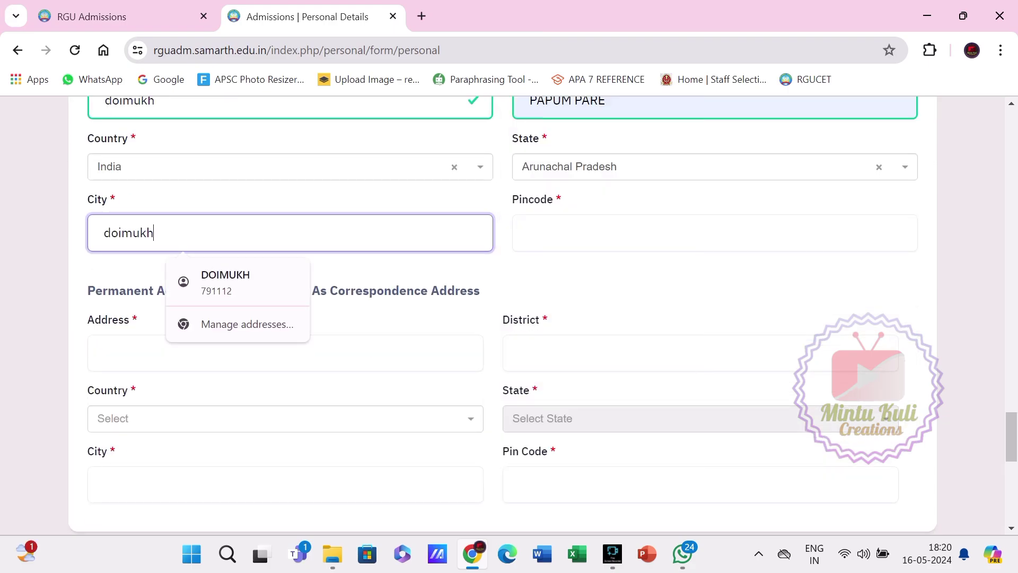
left_click(715, 232)
type("7")
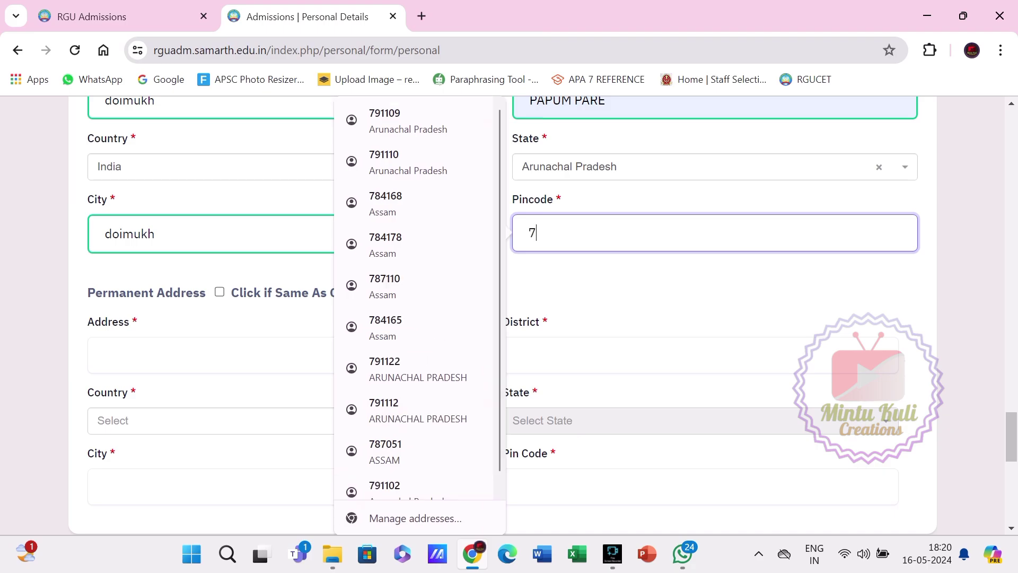
type("9112")
key("BackSpace")
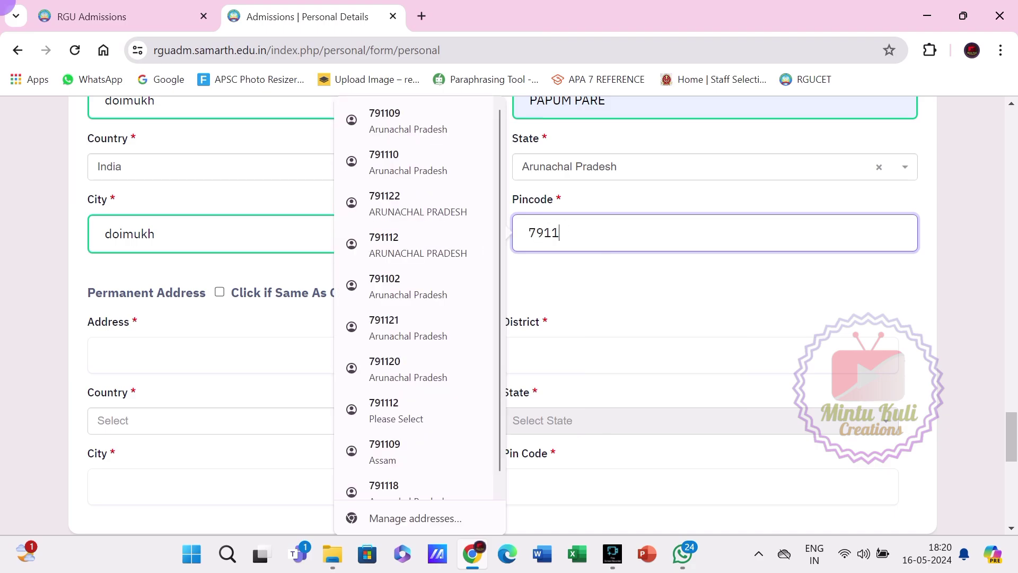
type("12")
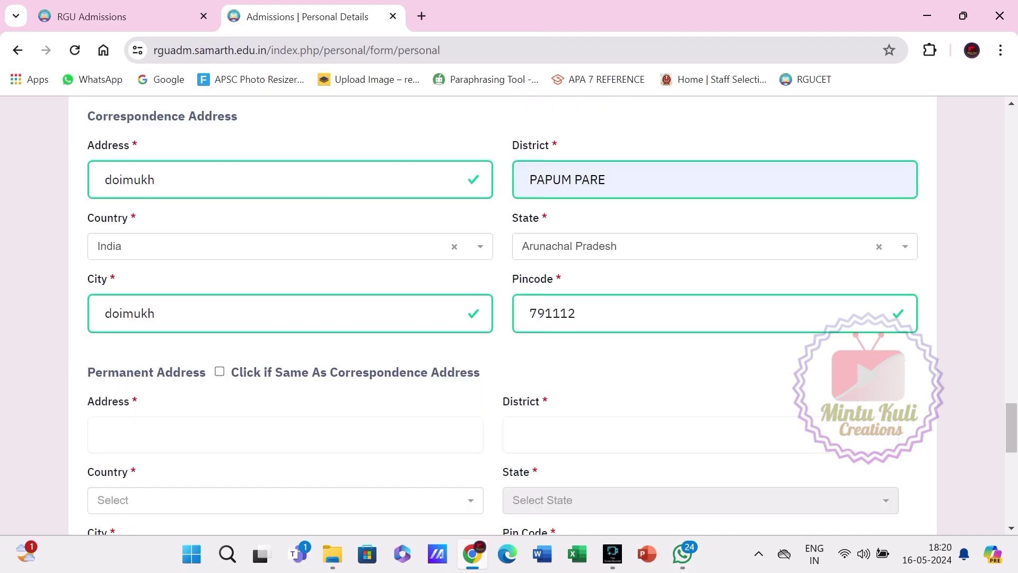
Mark the permanent address as same as correspondence and save the personal details.
scroll(502, 315, "down", 2)
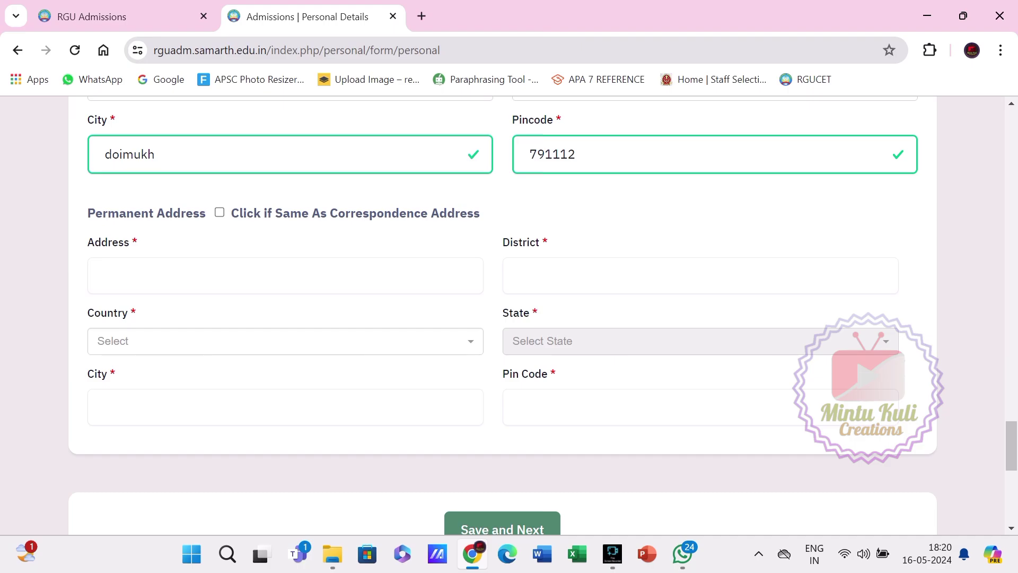
left_click(219, 213)
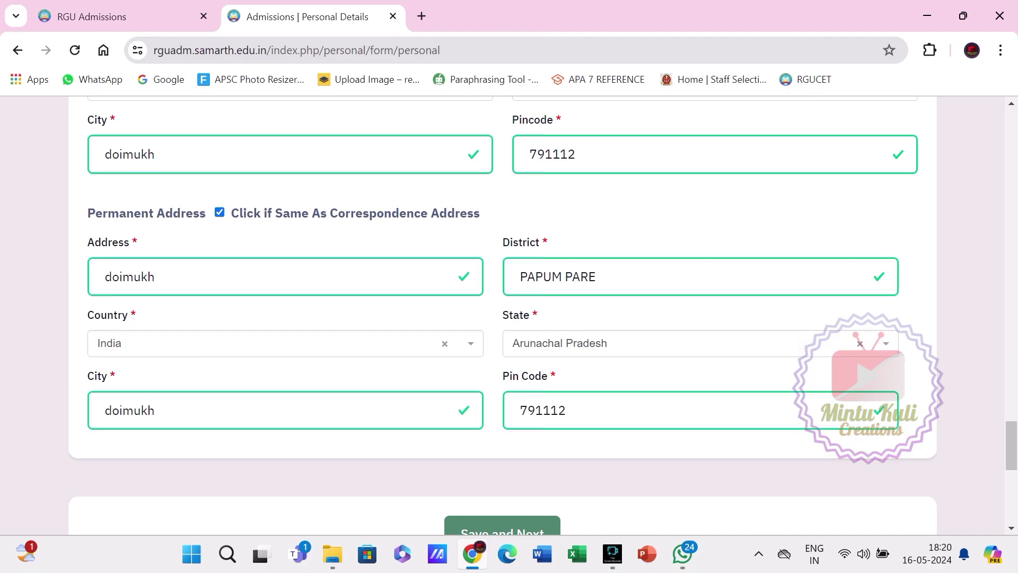
scroll(502, 319, "down", 1)
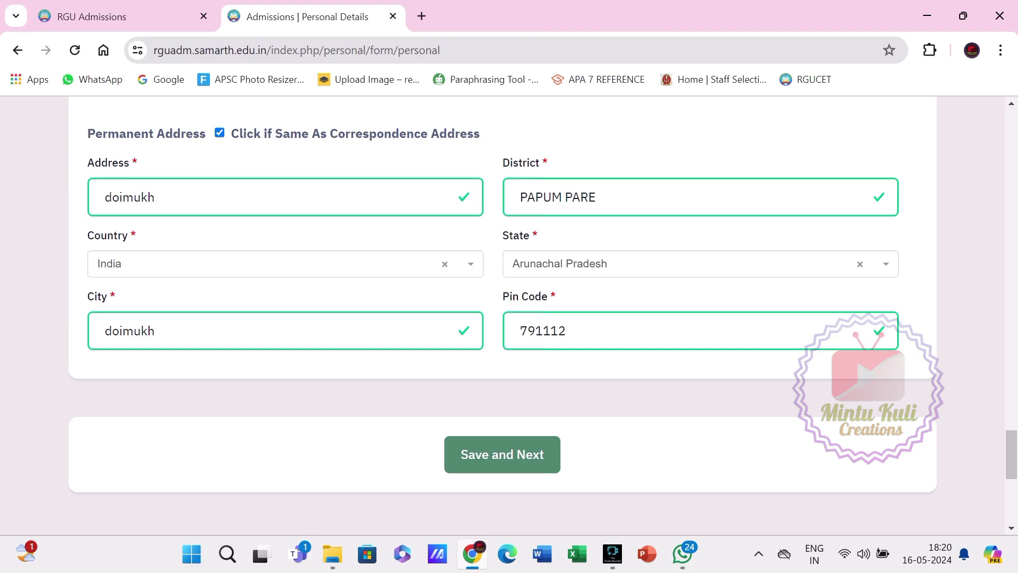
scroll(503, 318, "down", 1)
left_click(503, 375)
Confirm the save, review the Candidate Details preview, and proceed to Other Details.
key("Return")
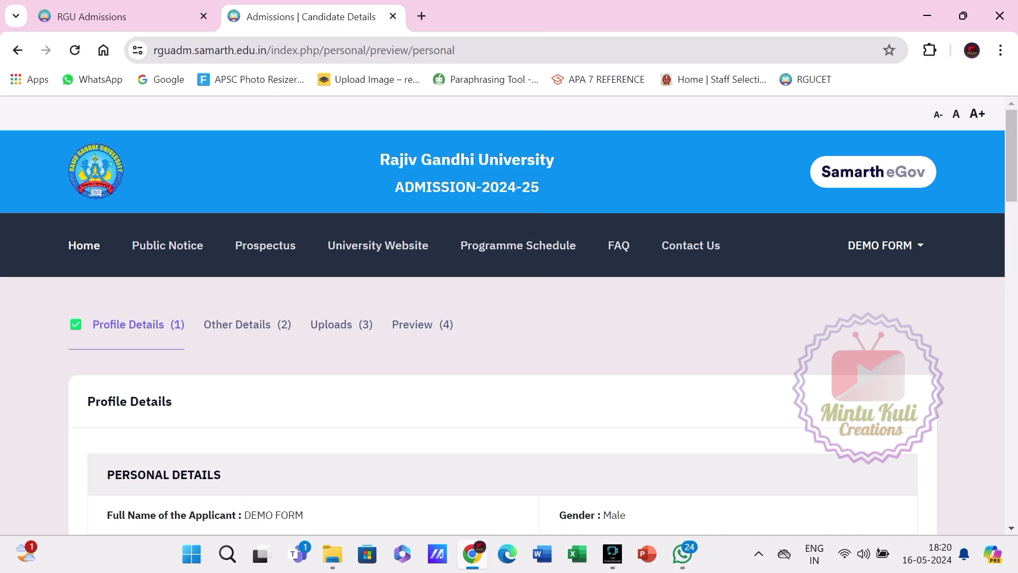
scroll(509, 318, "down", 3)
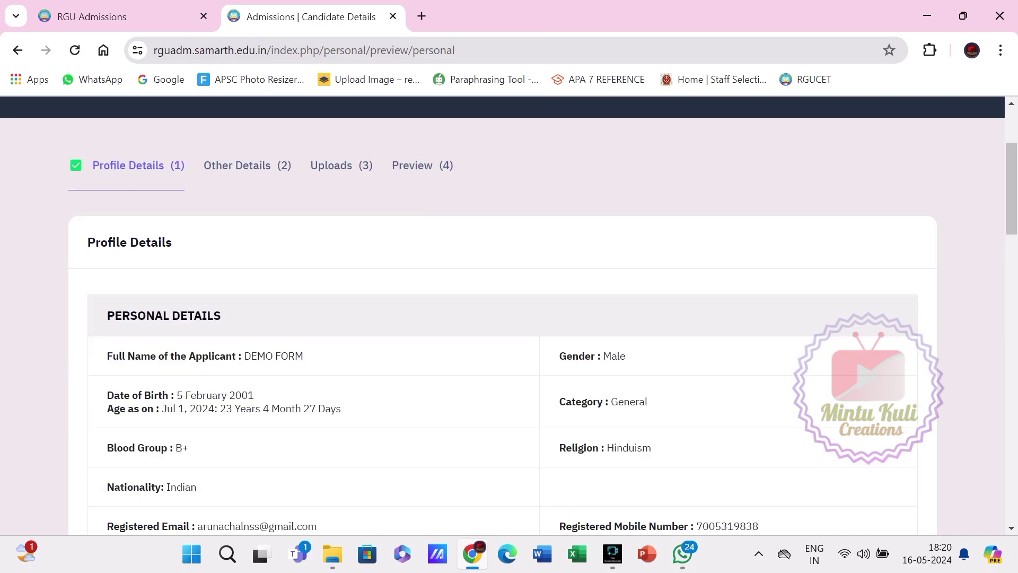
scroll(509, 319, "down", 10)
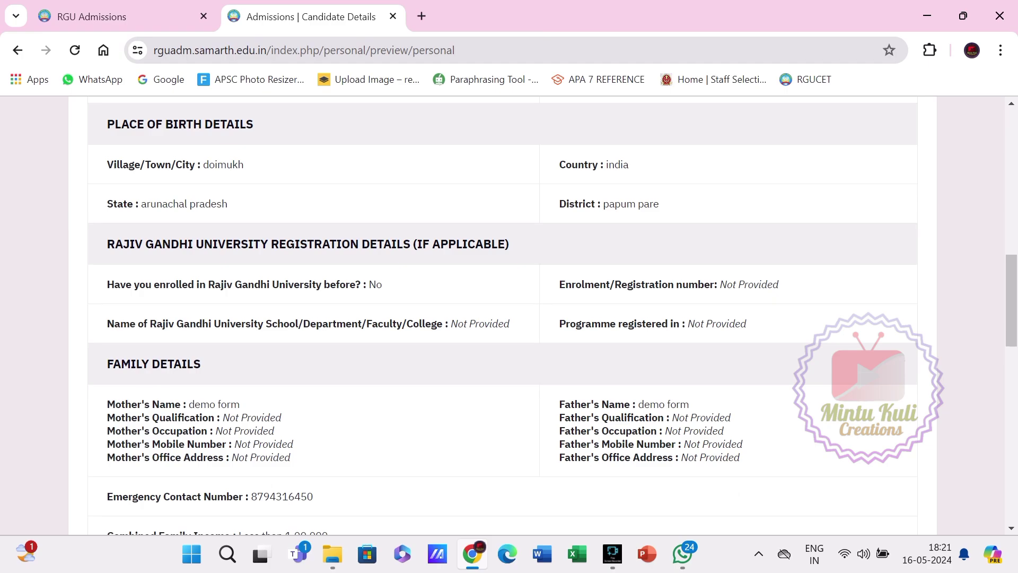
scroll(509, 318, "down", 5)
scroll(509, 318, "down", 6)
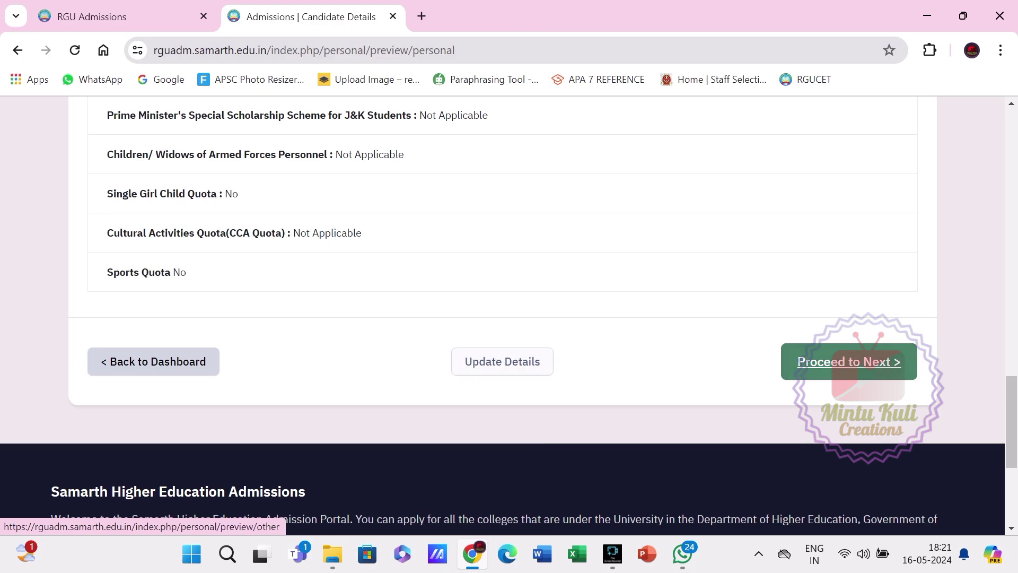
left_click(849, 361)
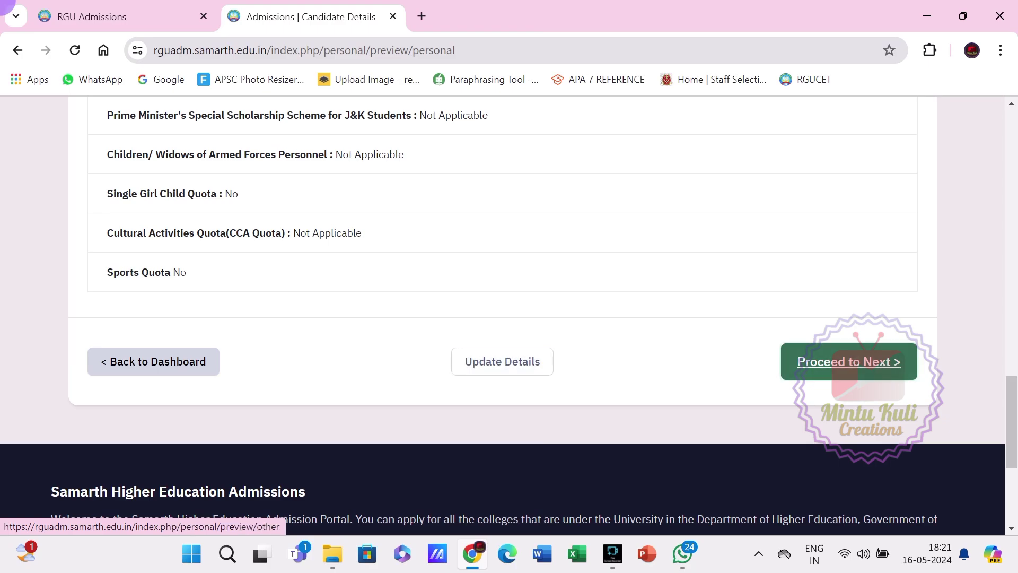
left_click(848, 362)
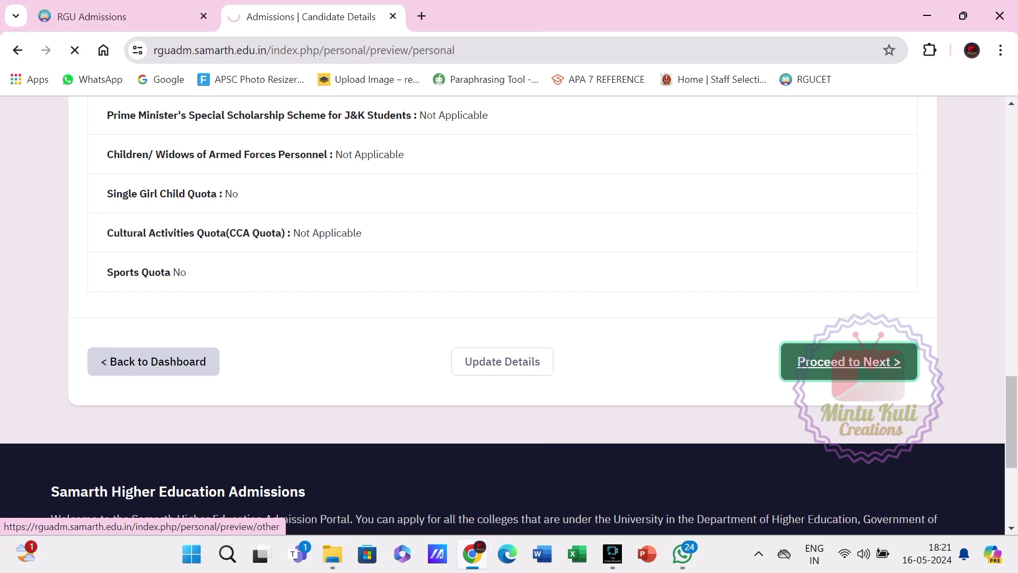
Answer No to the medical illness question and paste the saved ABC-ID.
scroll(503, 316, "down", 3)
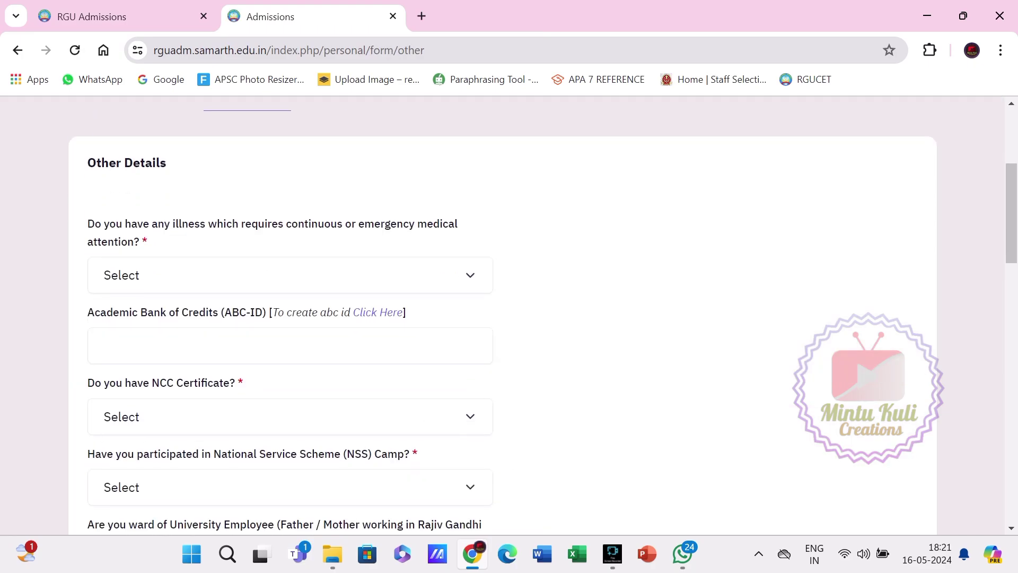
left_click(290, 275)
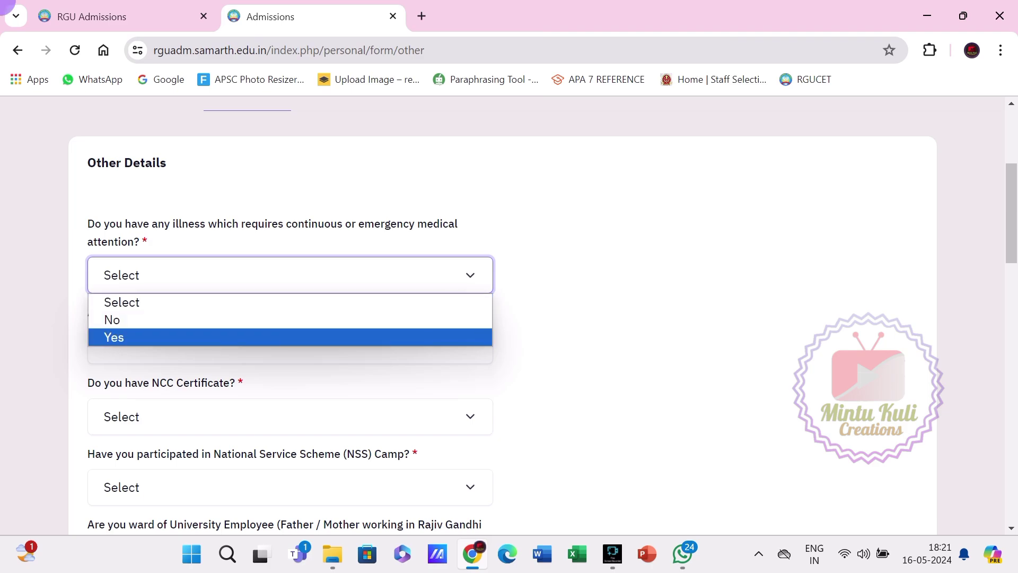
key("Return")
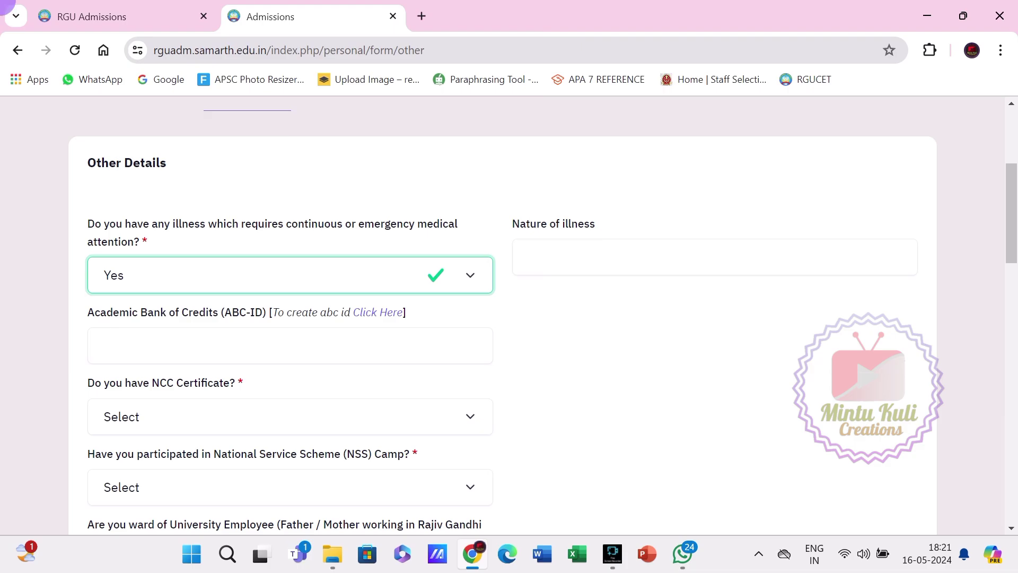
key("Down")
scroll(537, 319, "down", 1)
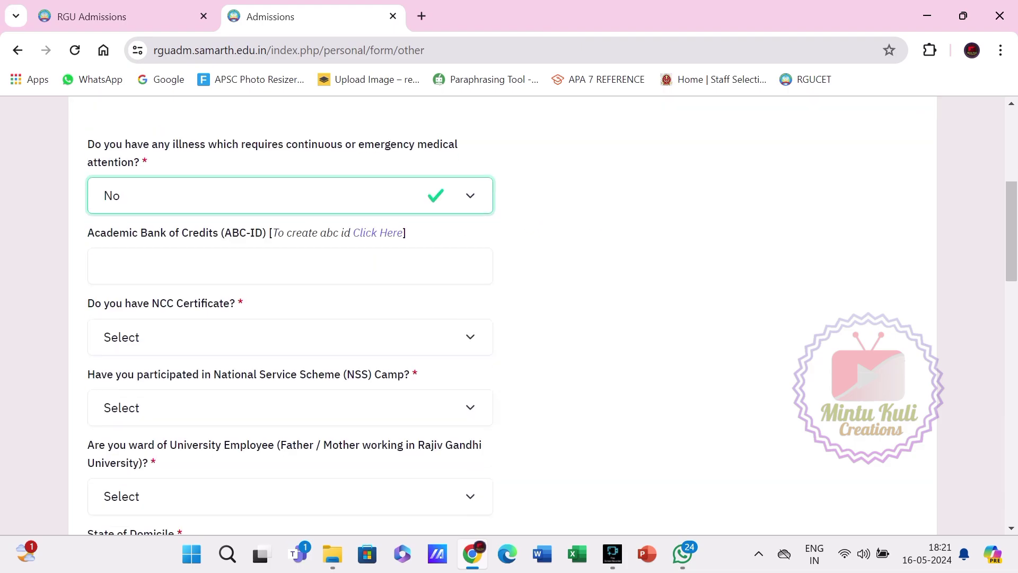
left_click(183, 265)
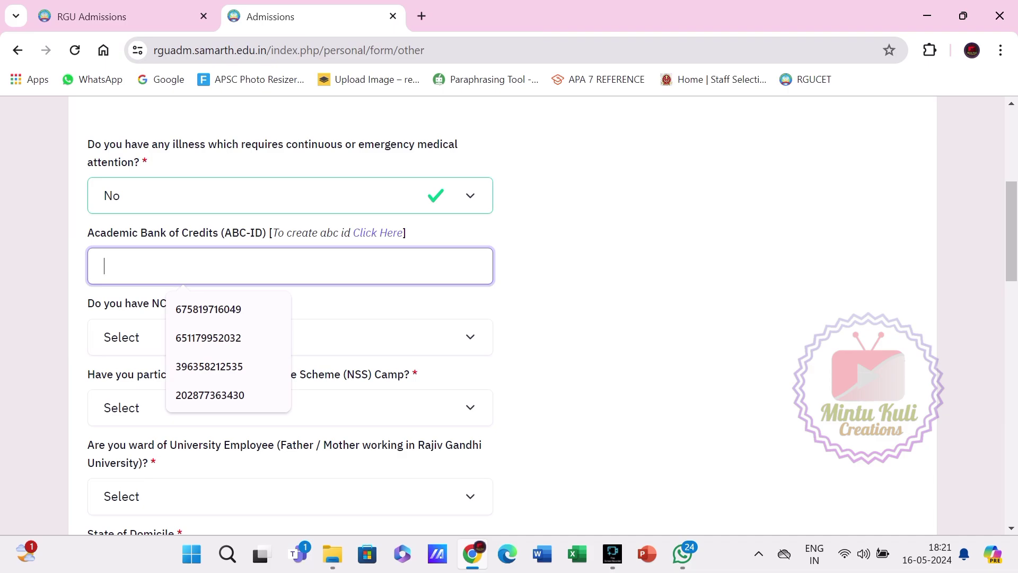
key("ctrl+v")
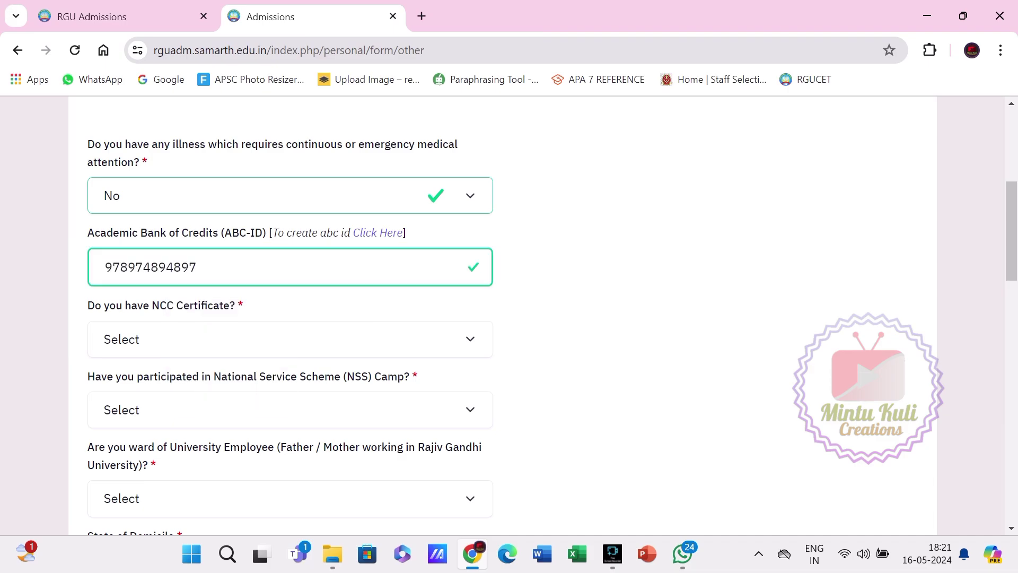
scroll(503, 318, "down", 1)
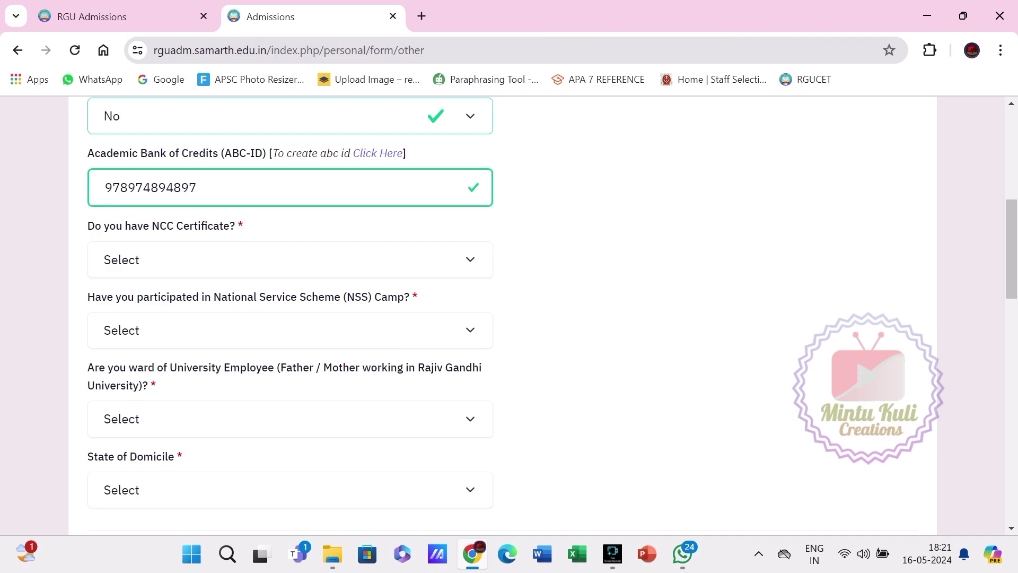
Answer No to 'Do you have NCC Certificate?', after first trying Yes.
left_click(290, 259)
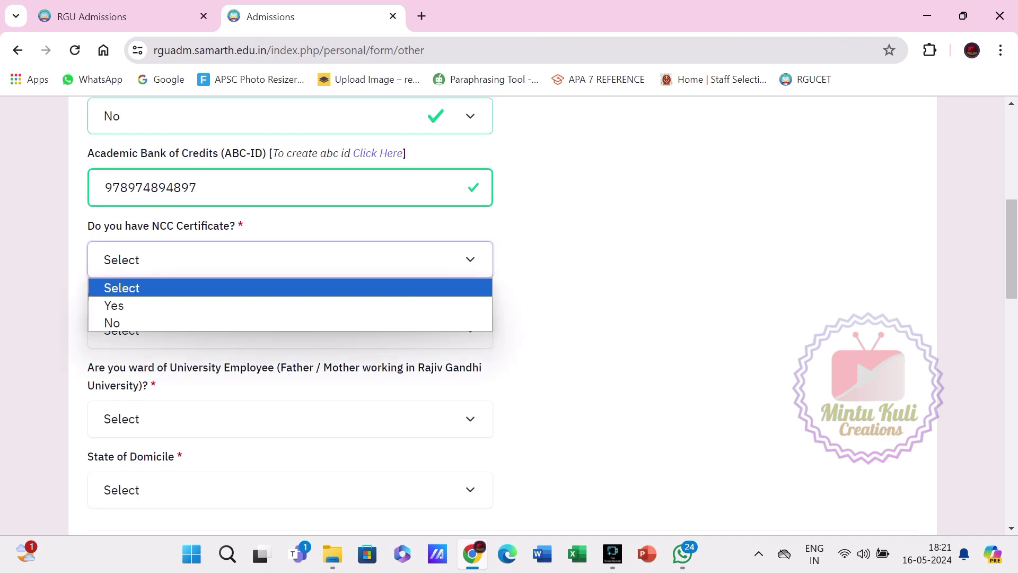
left_click(114, 306)
left_click(609, 259)
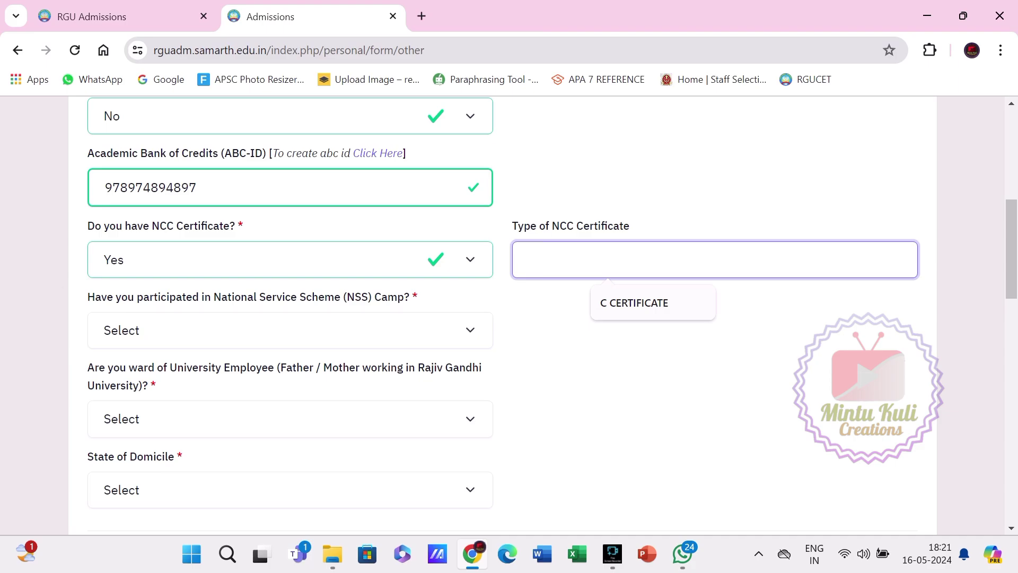
left_click(290, 260)
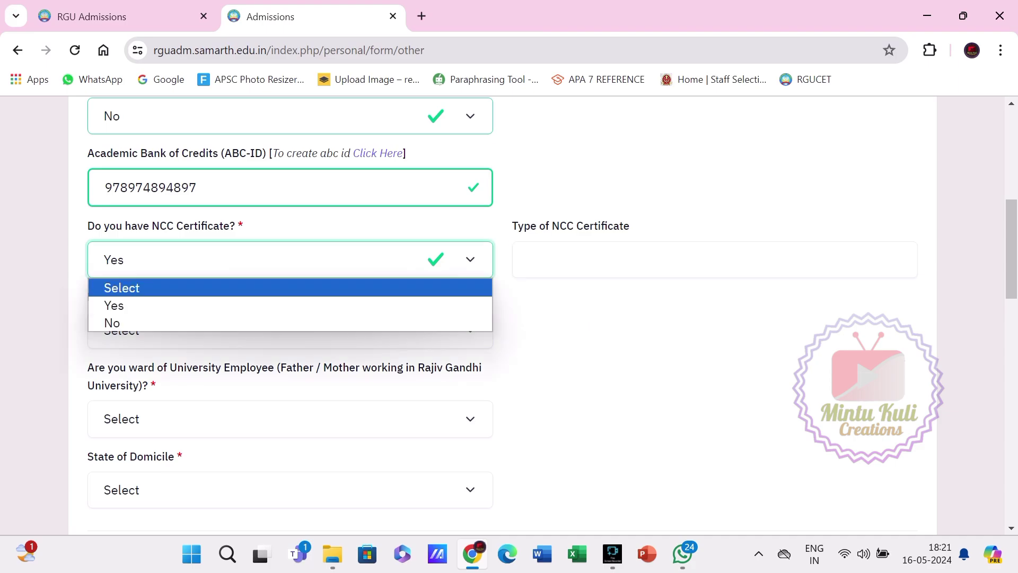
left_click(290, 330)
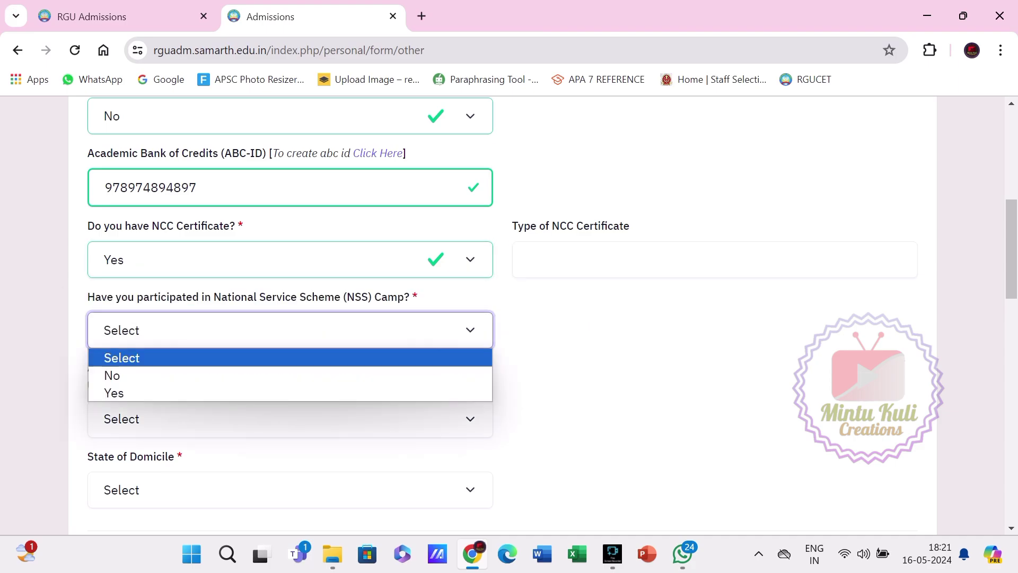
key("Down")
key("Return")
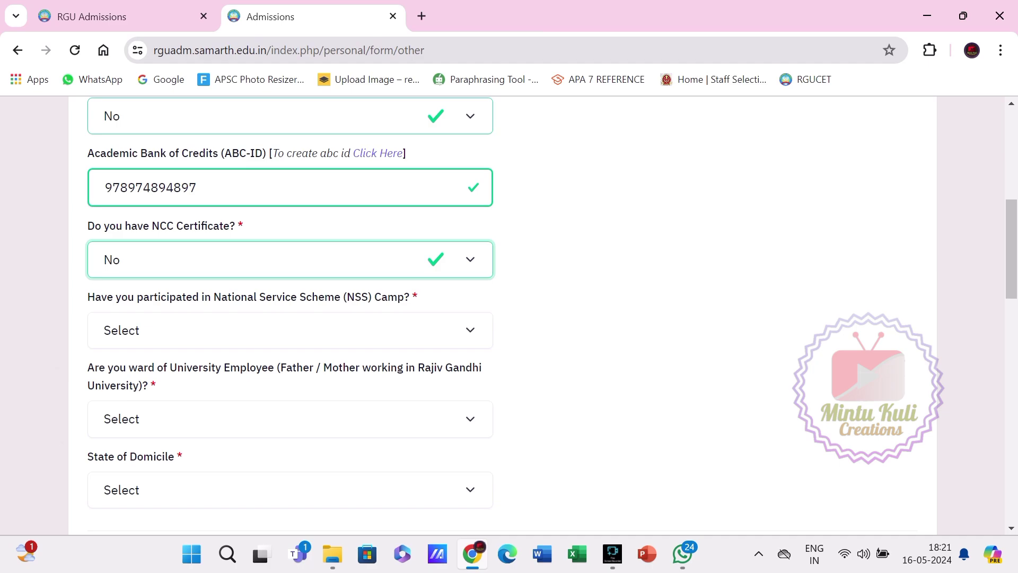
Answer Yes to the NSS Camp question, revealing the service-hours field.
left_click(290, 330)
left_click(290, 419)
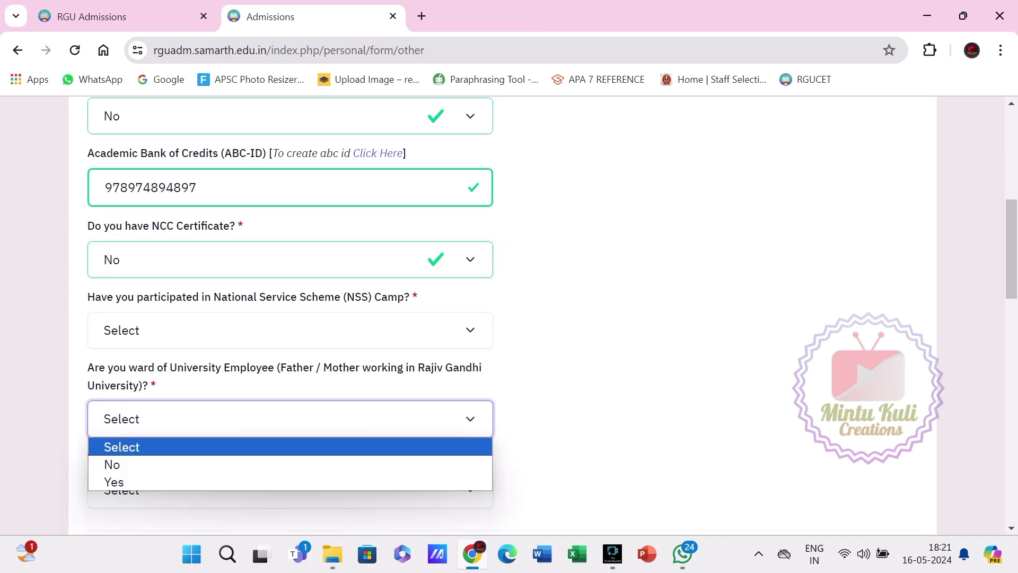
left_click(290, 330)
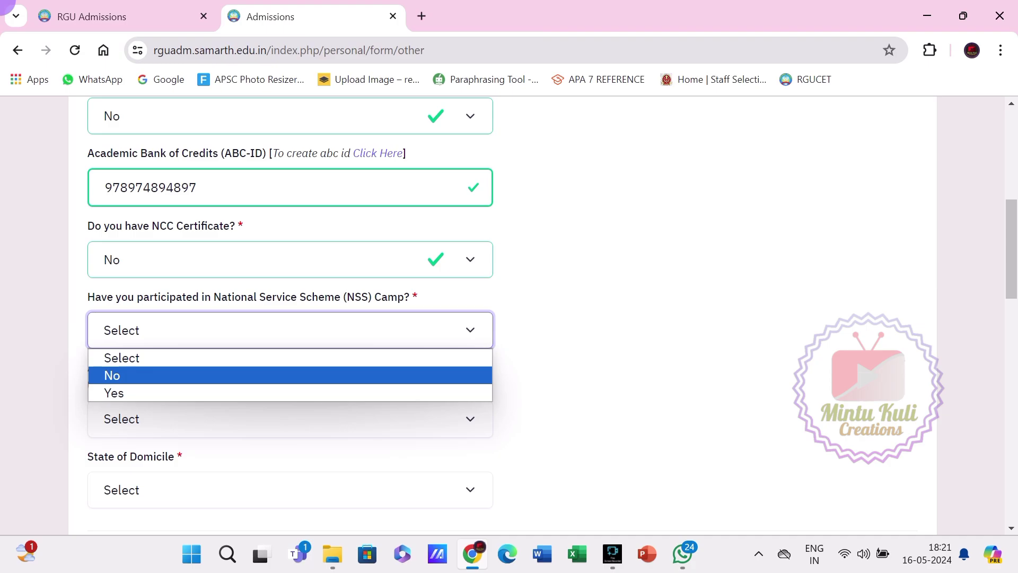
left_click(290, 393)
left_click(715, 329)
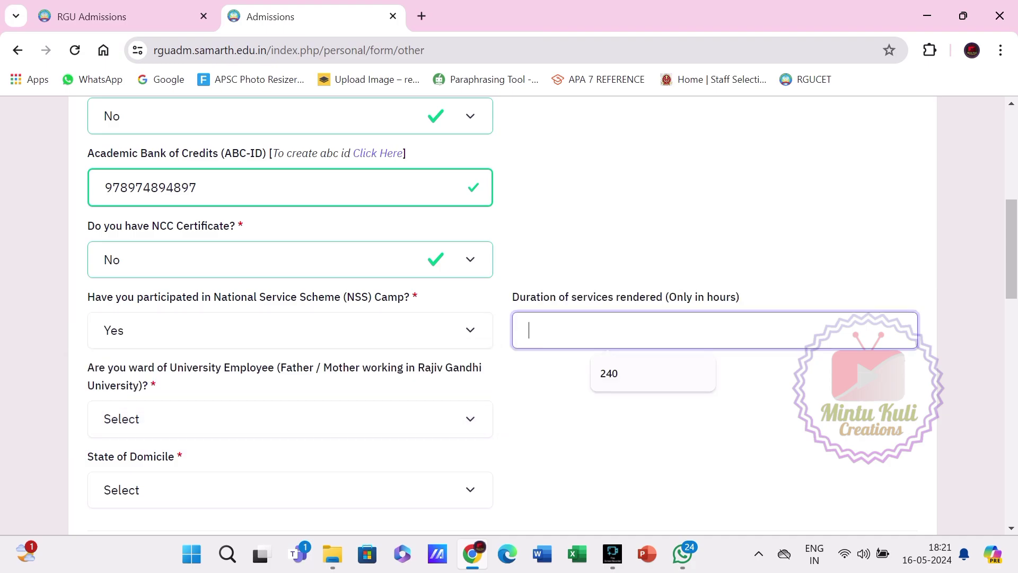
left_click(291, 330)
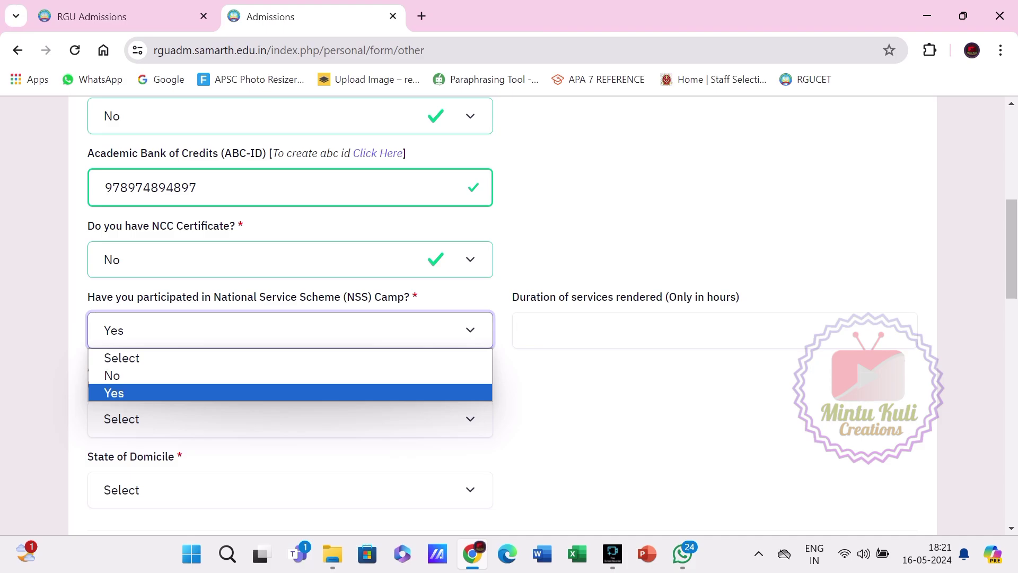
Change the NSS camp answer to No and set the university employee ward answer to No.
left_click(112, 375)
scroll(290, 318, "down", 1)
left_click(290, 339)
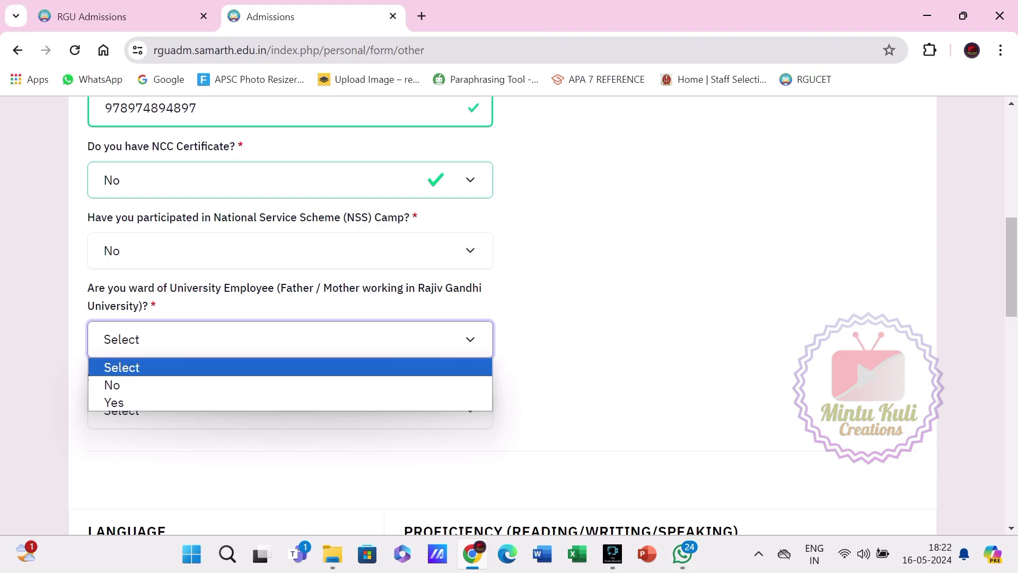
left_click(114, 403)
scroll(291, 340, "down", 1)
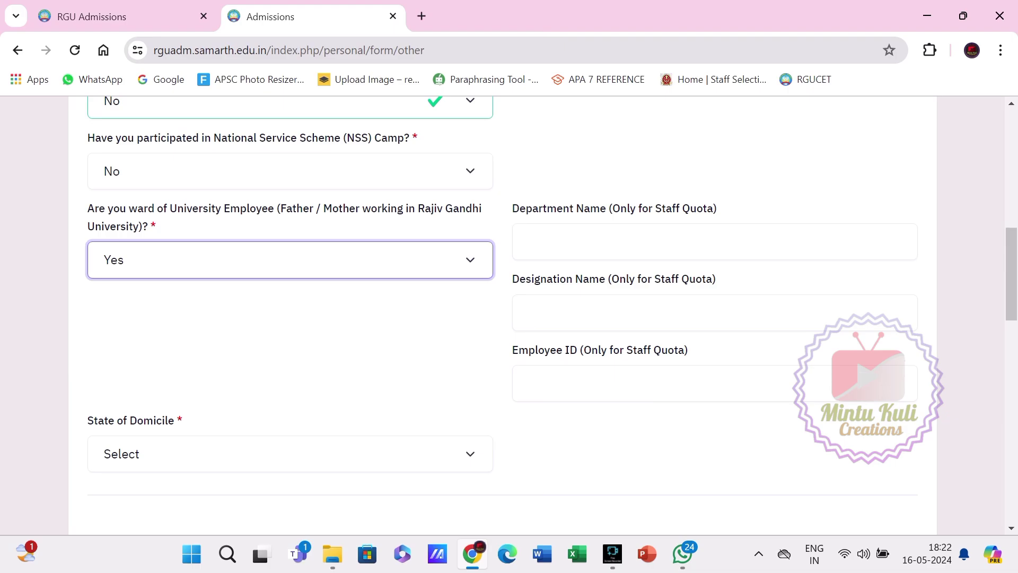
scroll(502, 316, "up", 1)
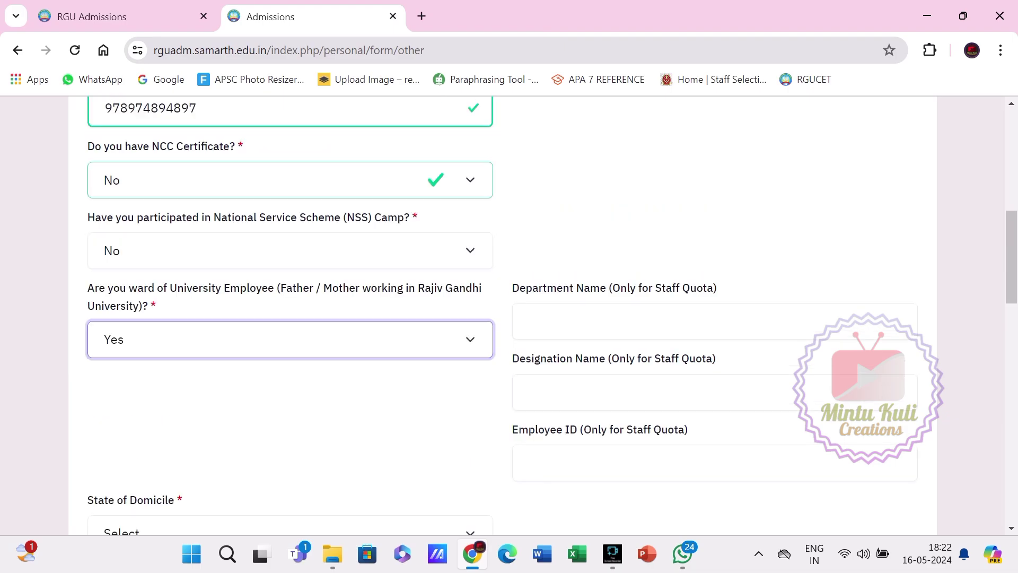
left_click(290, 339)
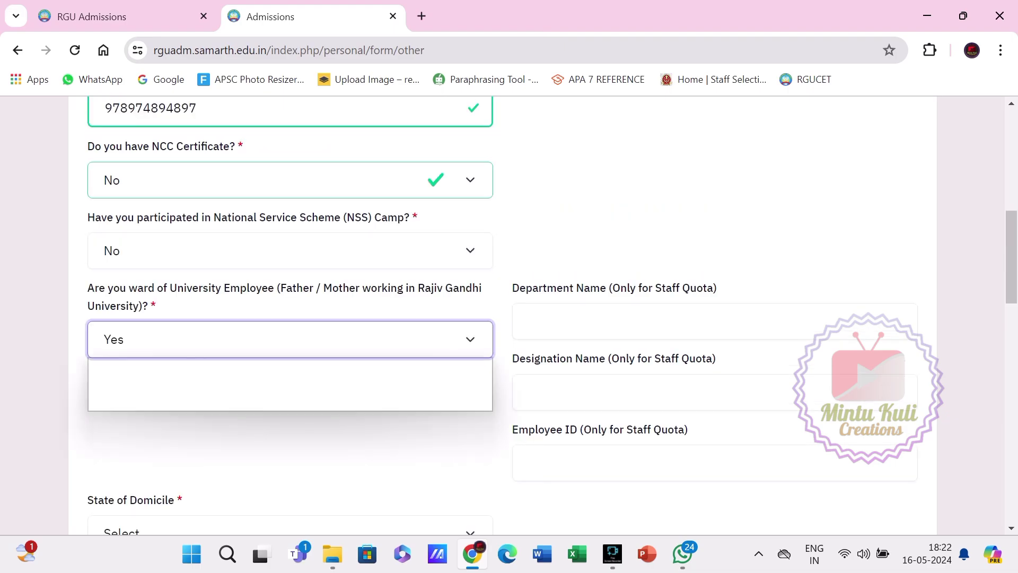
left_click(114, 385)
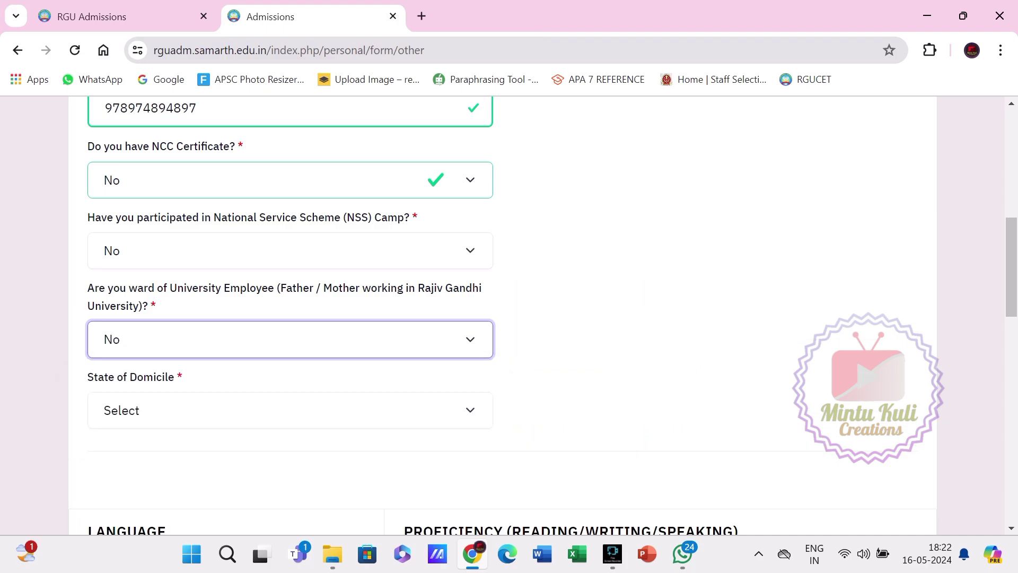
Set State of Domicile to Arunachal Pradesh and tick Reading, Writing and Speaking for Hindi.
scroll(290, 330, "down", 1)
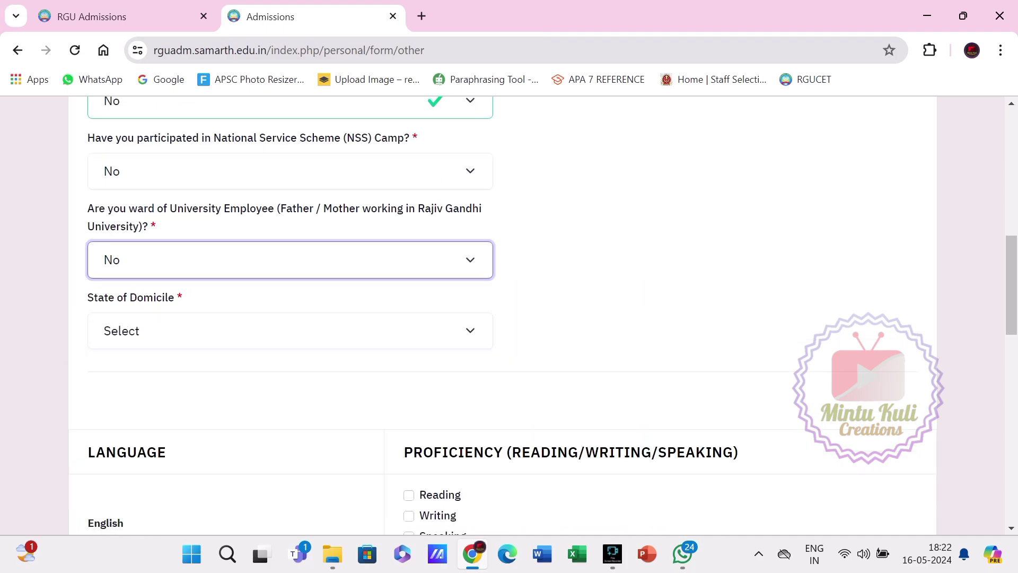
left_click(290, 331)
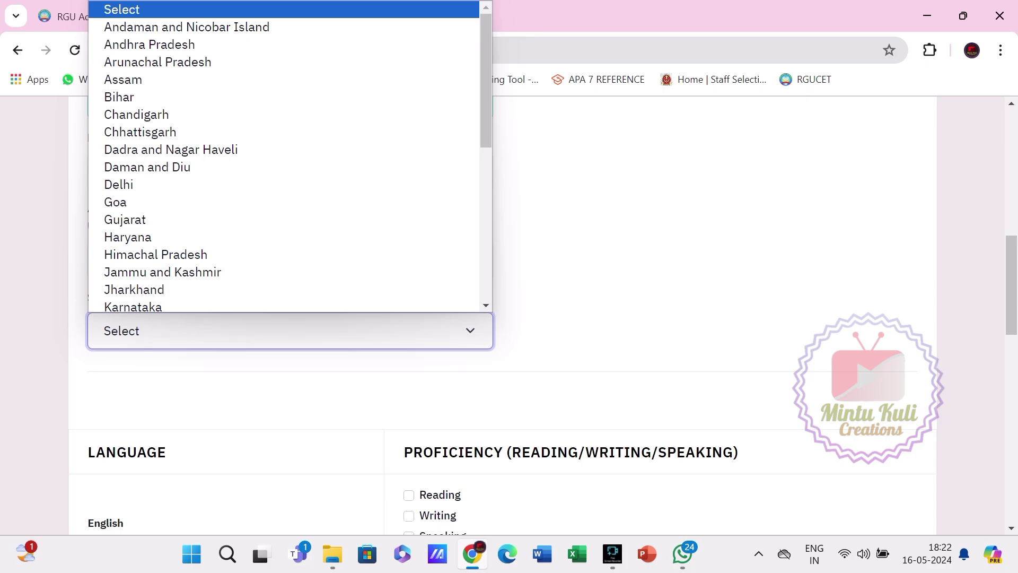
left_click(158, 62)
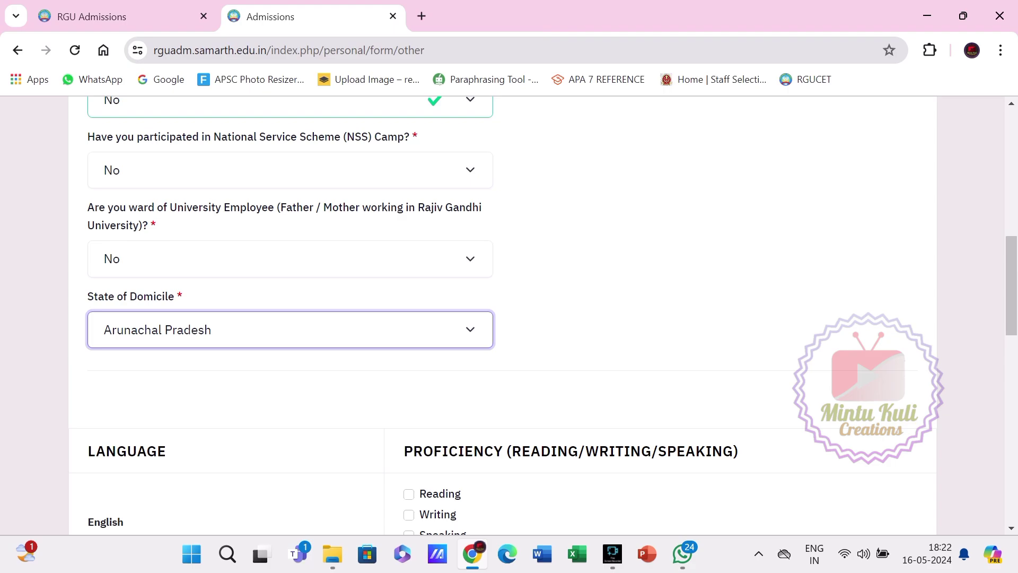
scroll(509, 316, "down", 5)
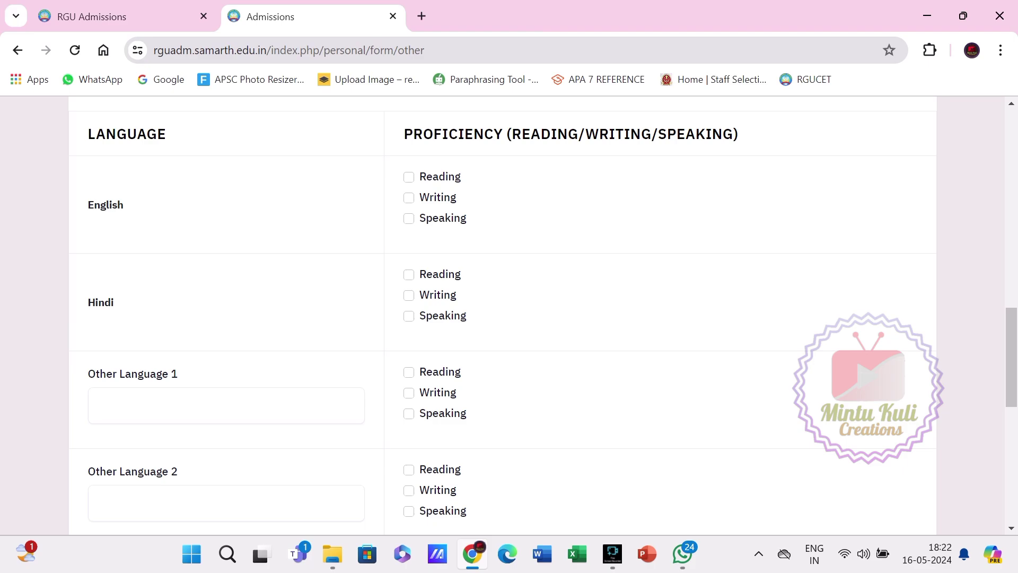
left_click(409, 275)
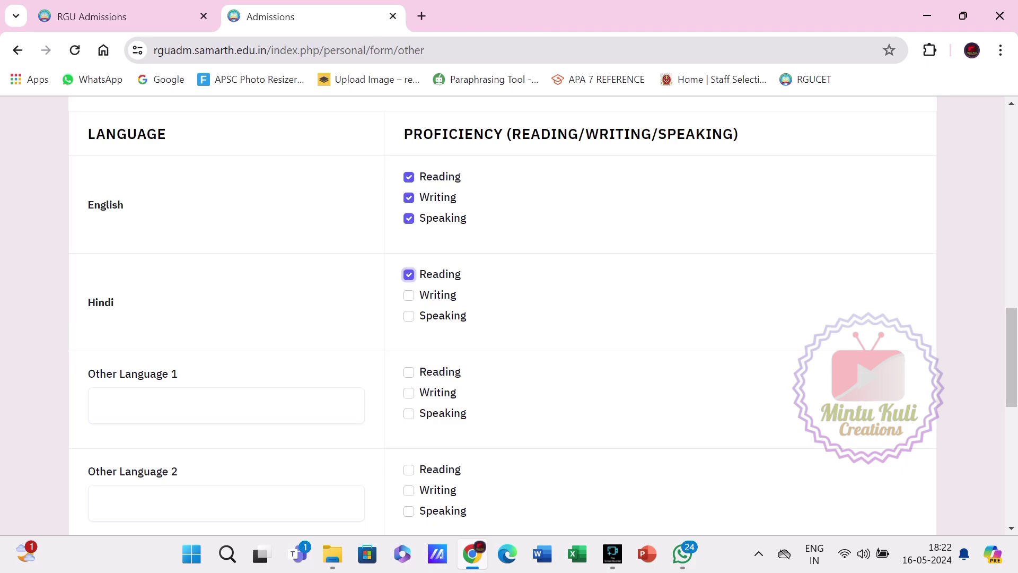
left_click(408, 296)
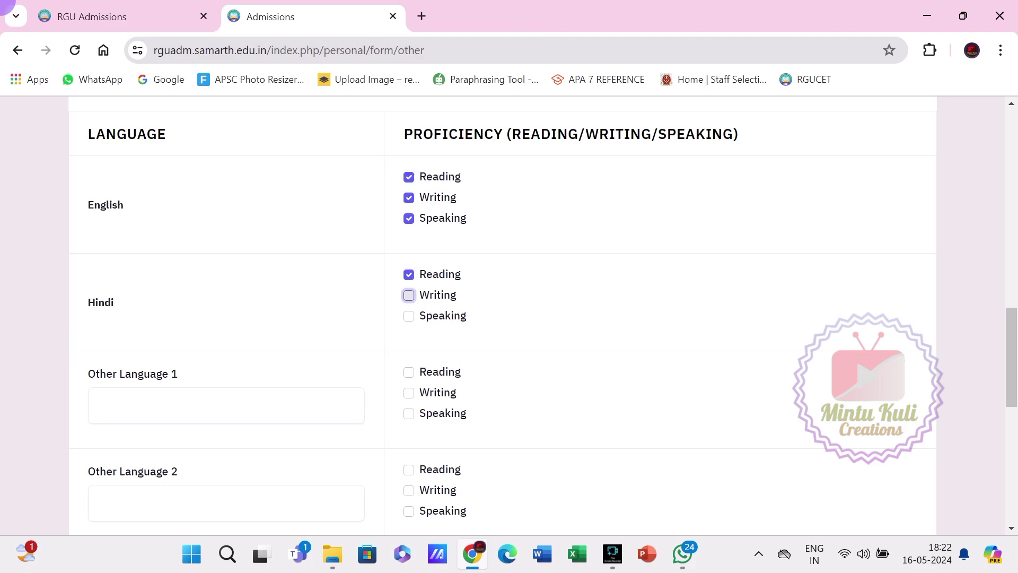
left_click(409, 317)
Add ASSAMESE as Other Language 1 with Reading, Writing and Speaking ticked.
scroll(503, 316, "down", 1)
left_click(183, 326)
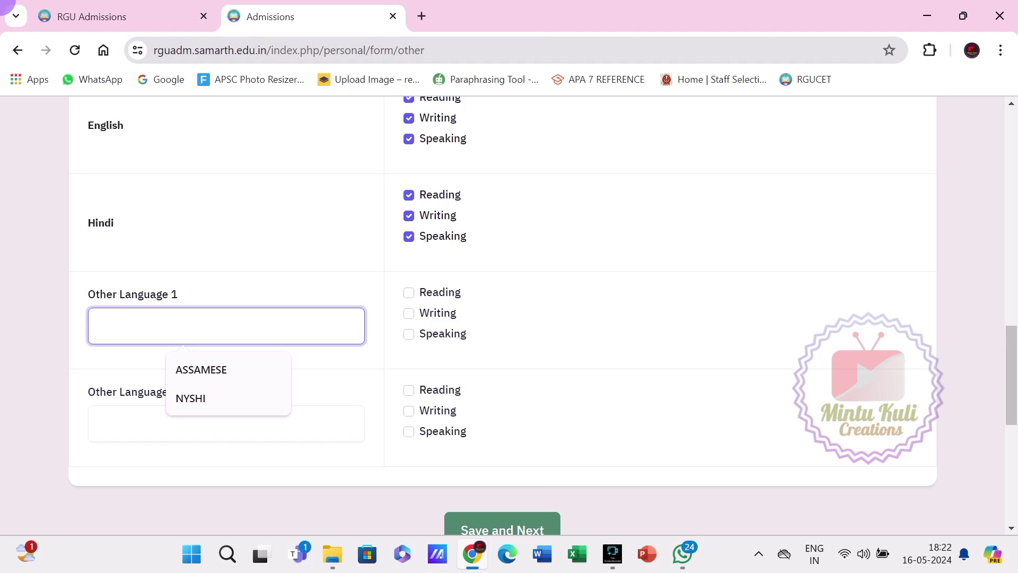
key("Down")
key("Return")
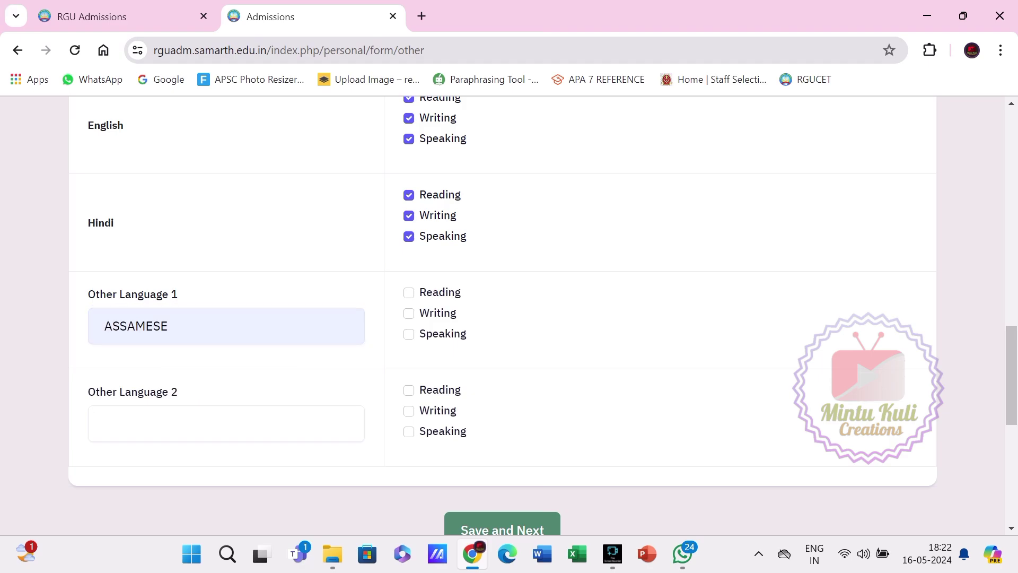
key("Tab")
key("space")
key("Tab")
key("space")
key("Tab")
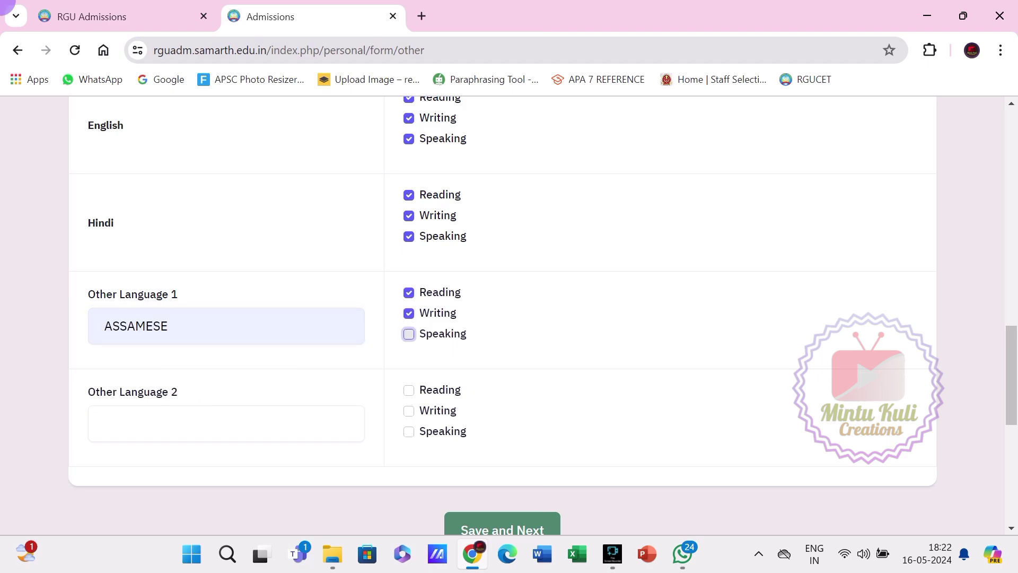
key("space")
scroll(503, 313, "down", 1)
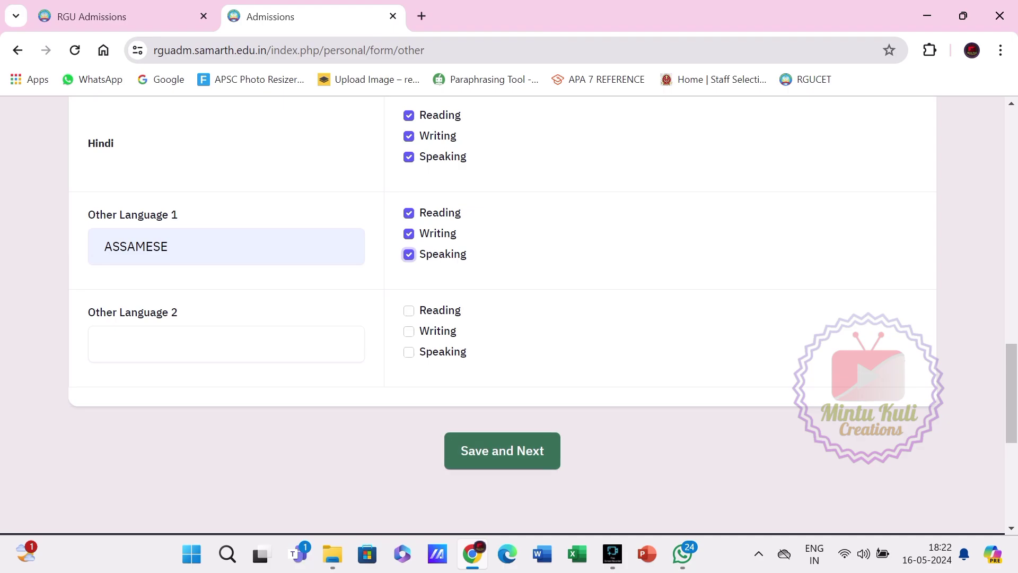
Save the Other Details and look over the preview listing English, Hindi and ASSAMESE.
left_click(503, 450)
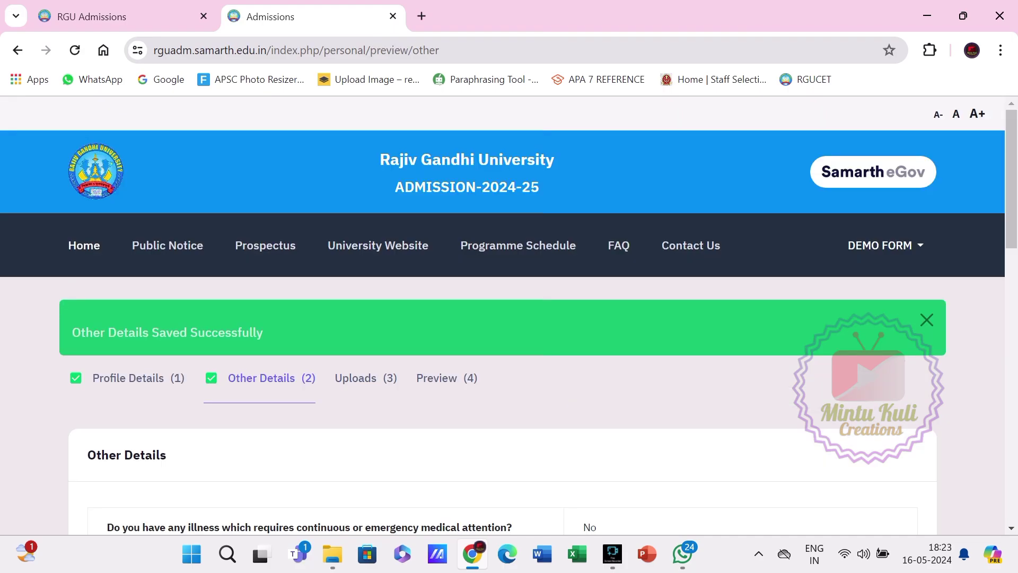
scroll(509, 318, "down", 2)
scroll(509, 318, "down", 2)
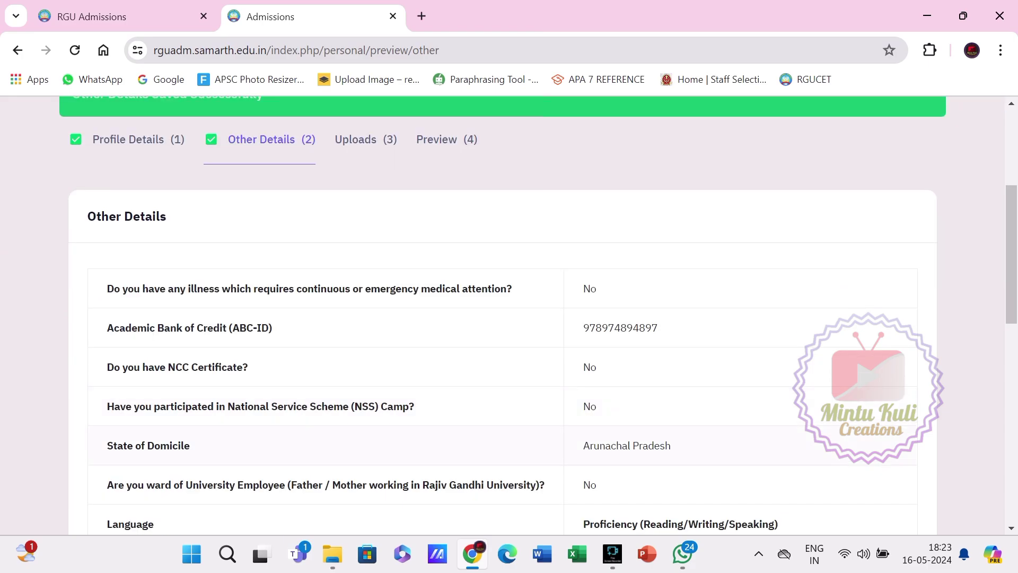
scroll(510, 318, "down", 6)
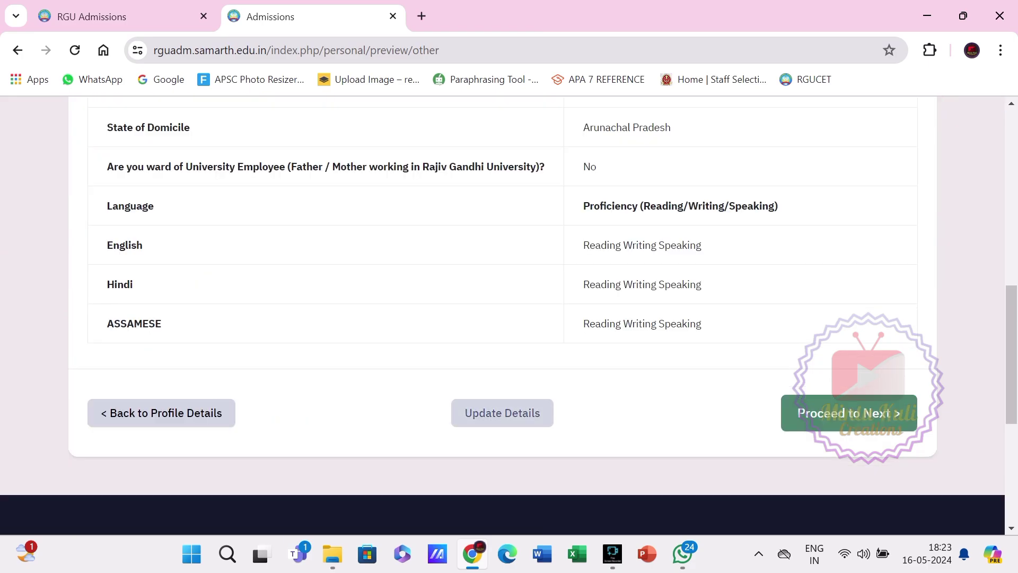
Go to the Uploads page and upload PHOTO.jpg as the applicant photo.
left_click(849, 414)
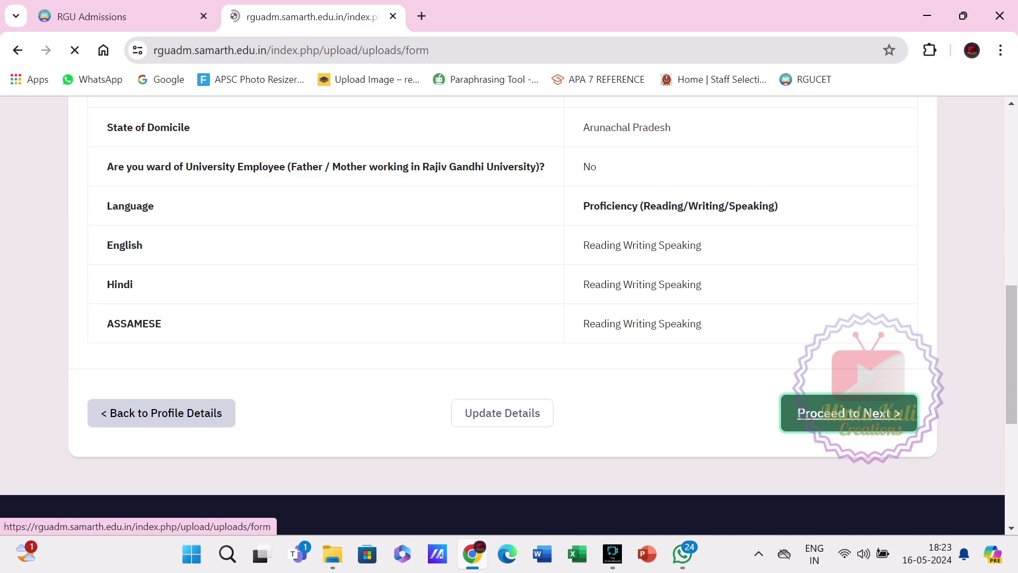
scroll(509, 319, "down", 6)
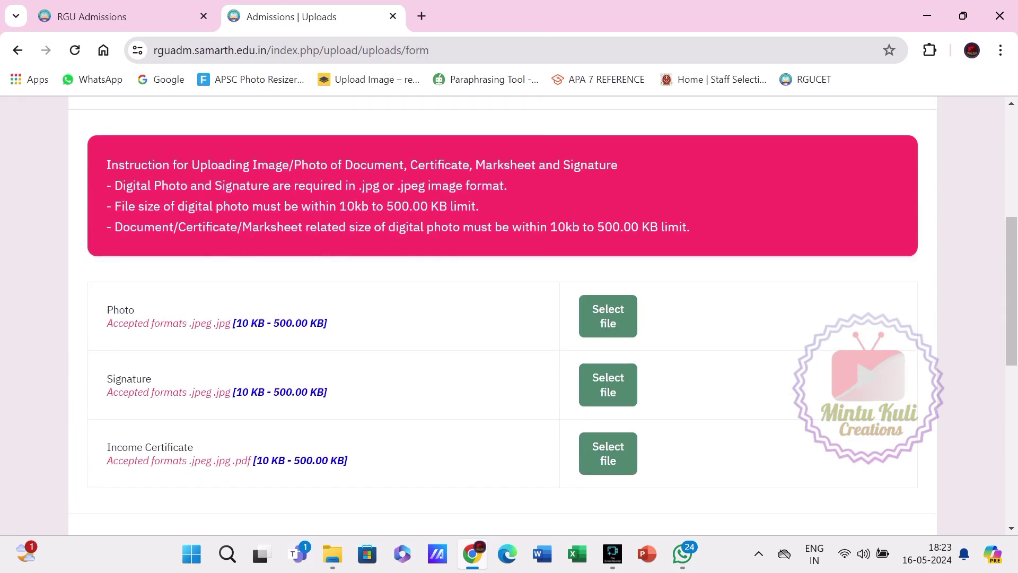
scroll(509, 318, "down", 1)
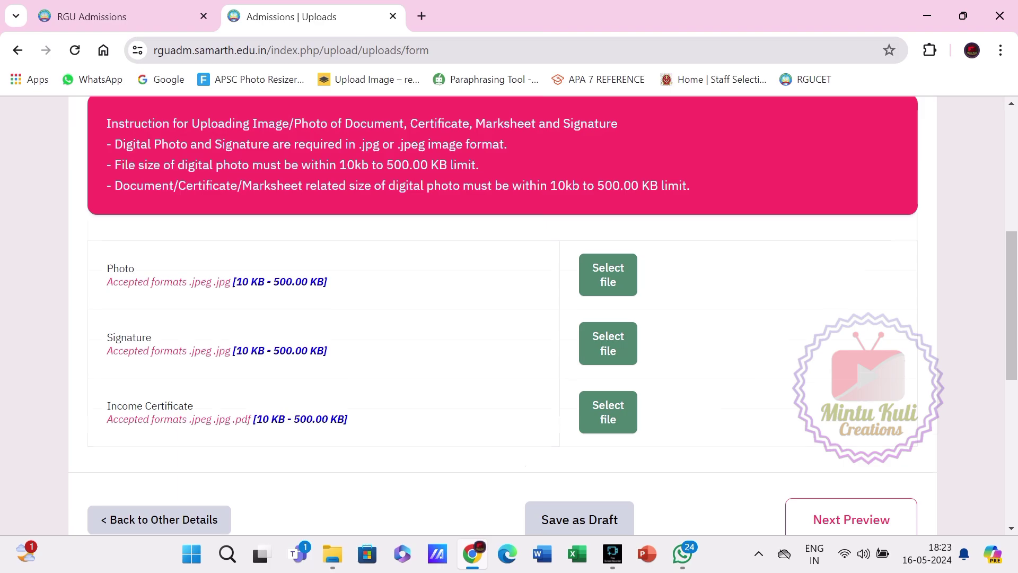
scroll(510, 318, "down", 1)
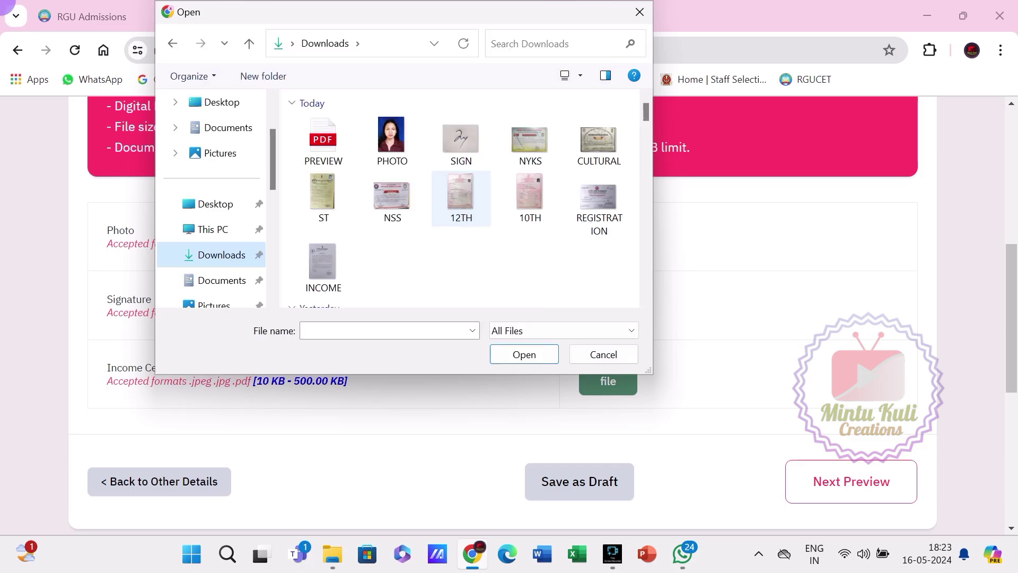
left_click(392, 140)
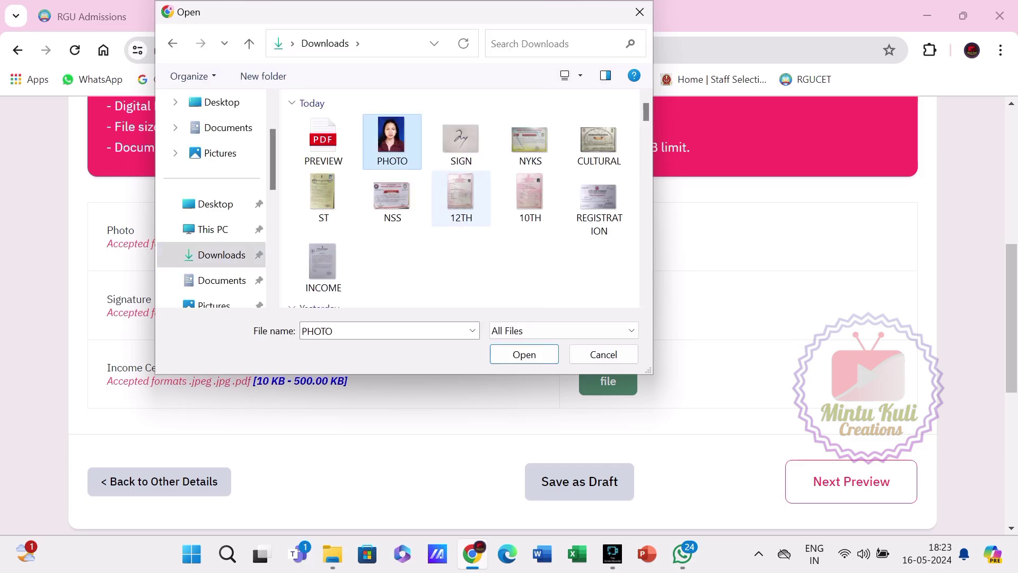
left_click(524, 354)
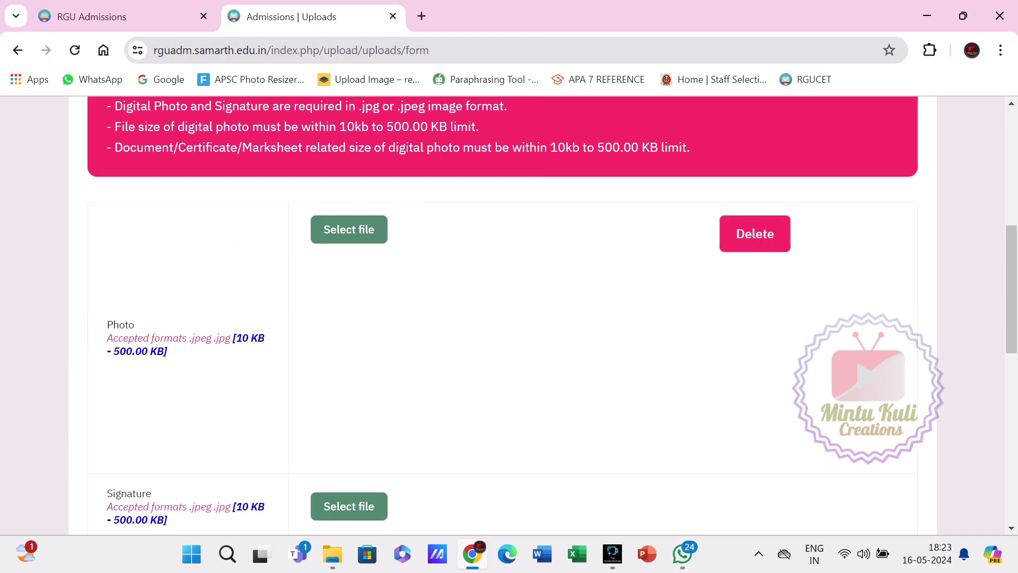
scroll(509, 315, "down", 8)
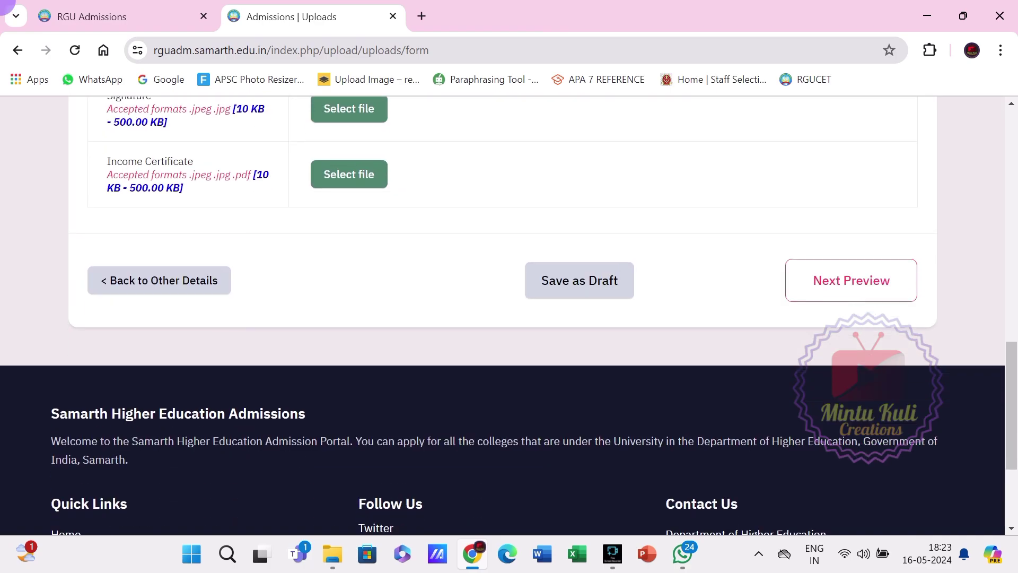
Upload the SIGN image as the applicant's signature.
left_click(349, 174)
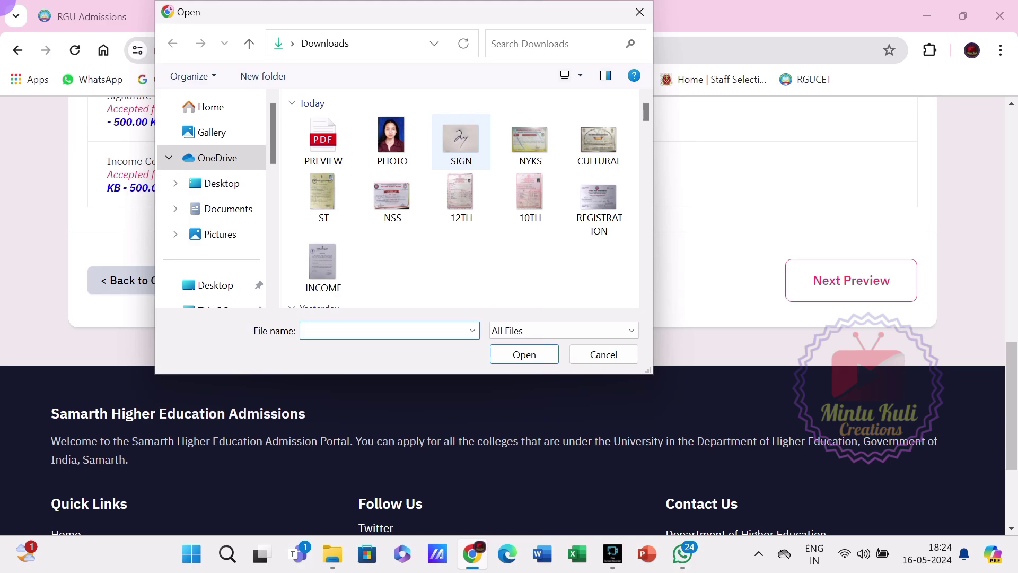
left_click(461, 140)
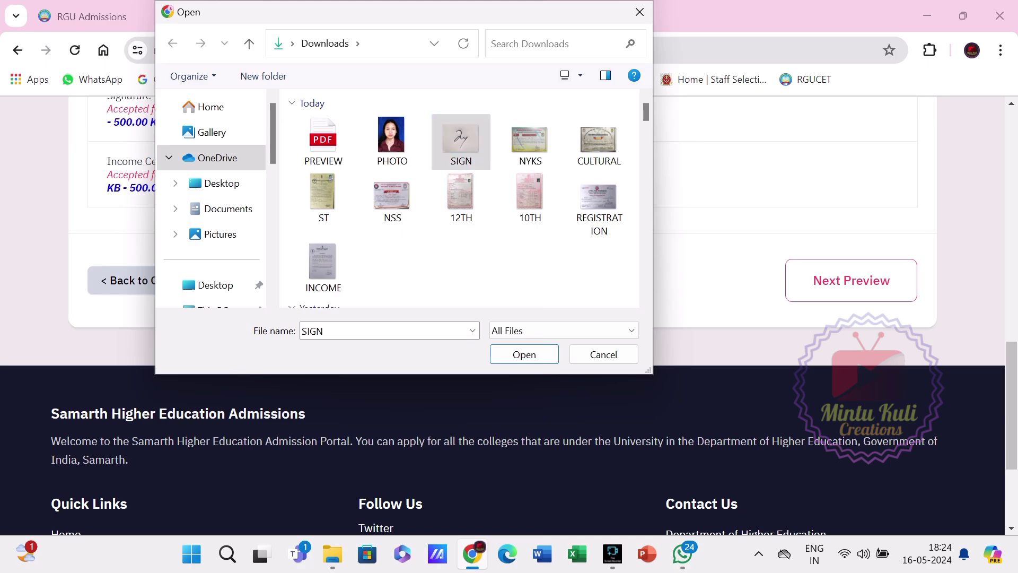
left_click(524, 354)
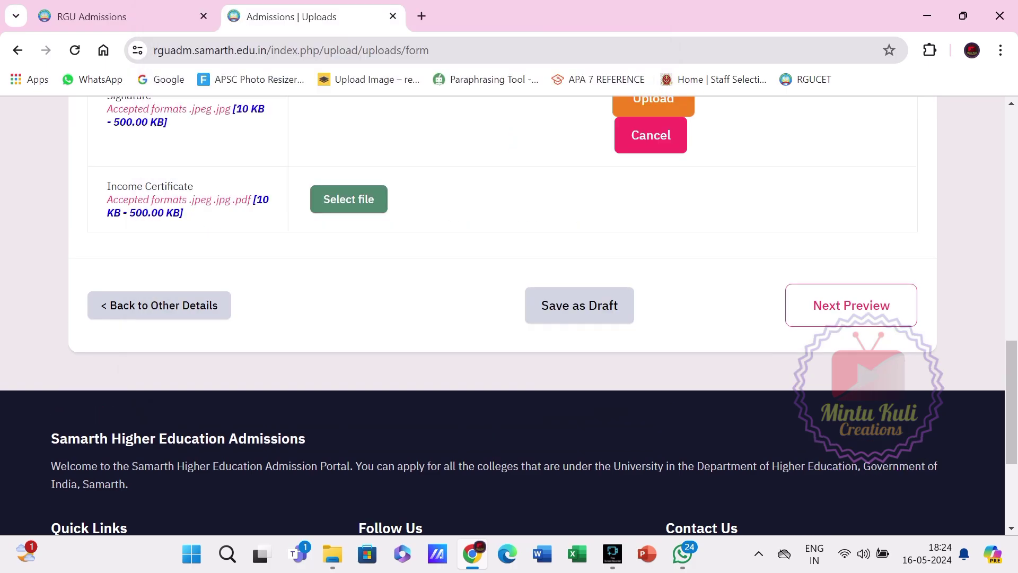
left_click(654, 105)
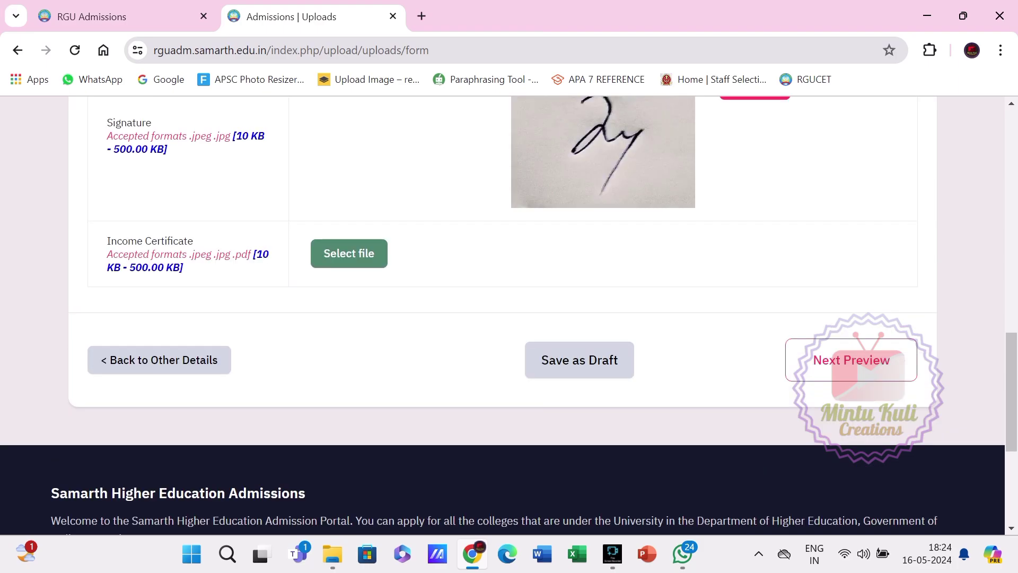
Attach INCOME.jpg as the Income Certificate.
left_click(349, 254)
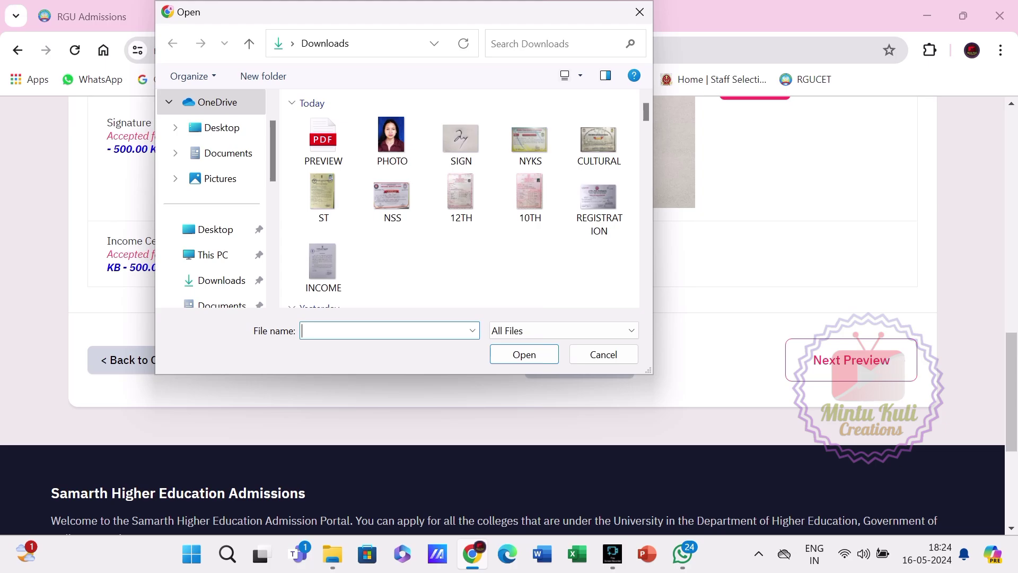
double_click(323, 261)
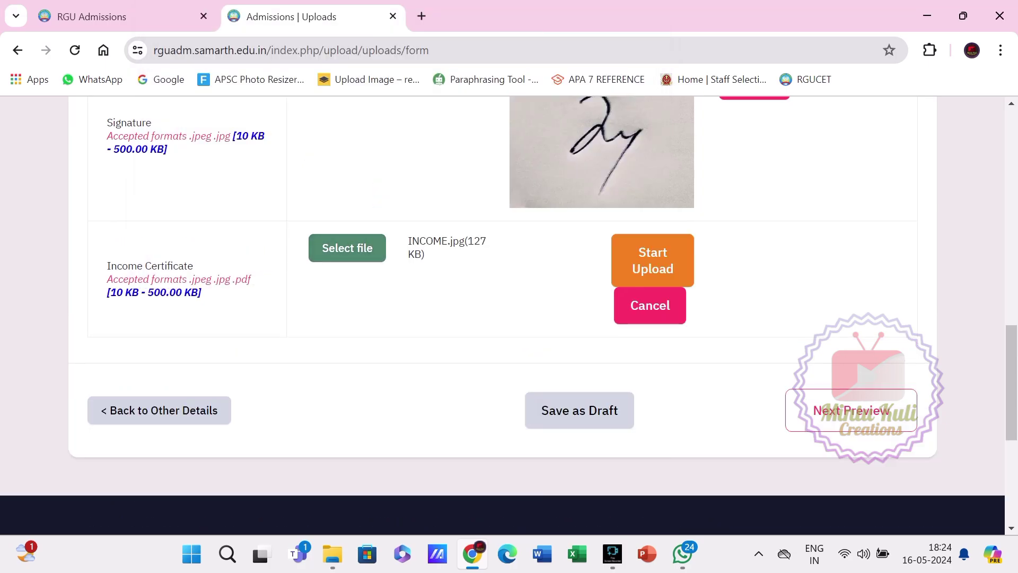
scroll(503, 315, "down", 4)
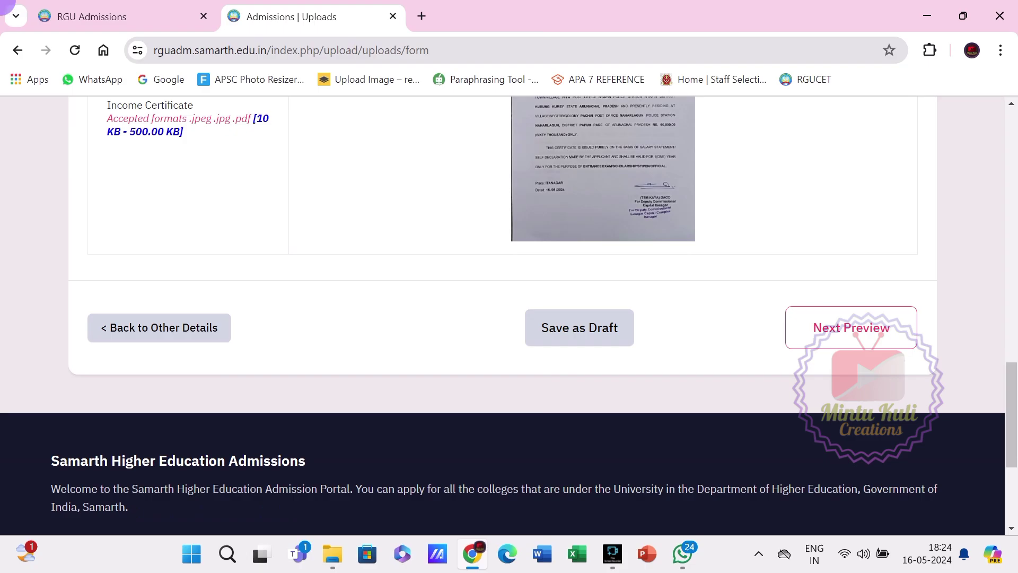
Move to Preview (4) and scroll to the document table showing Photo, Signature and Income Certificate uploaded.
left_click(851, 327)
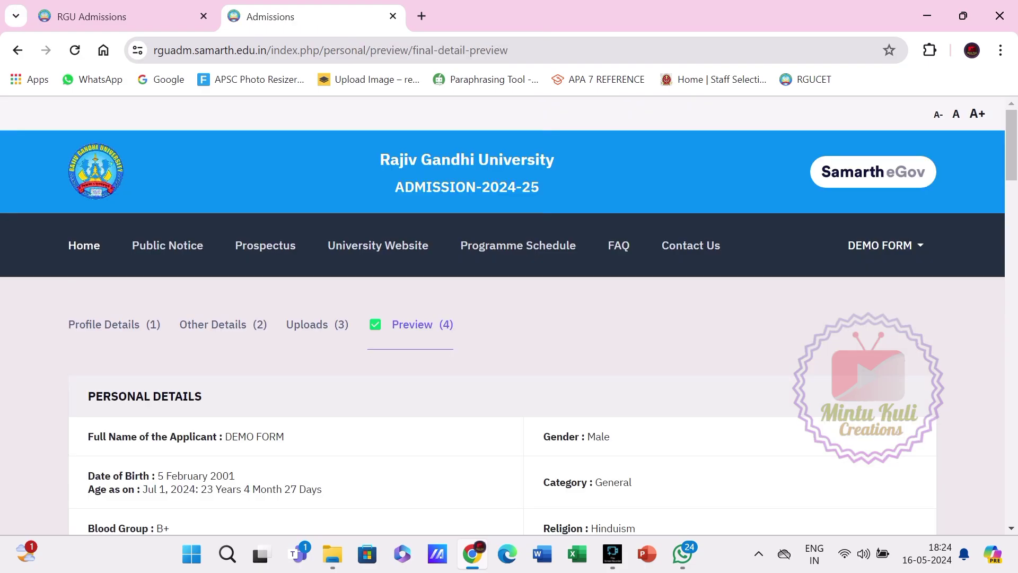
scroll(503, 315, "down", 5)
scroll(502, 315, "up", 4)
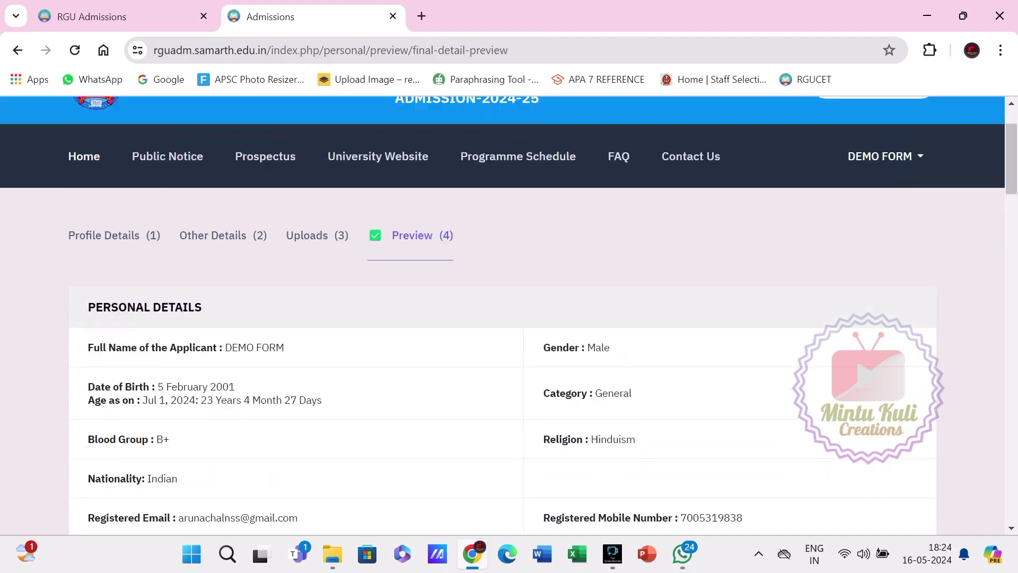
scroll(503, 315, "down", 4)
scroll(503, 315, "down", 5)
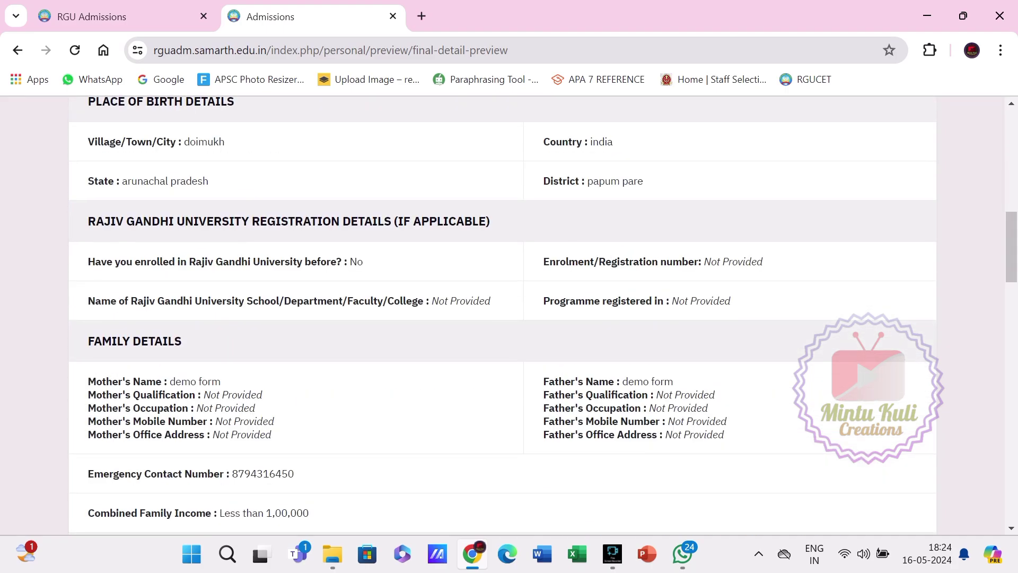
scroll(503, 315, "down", 10)
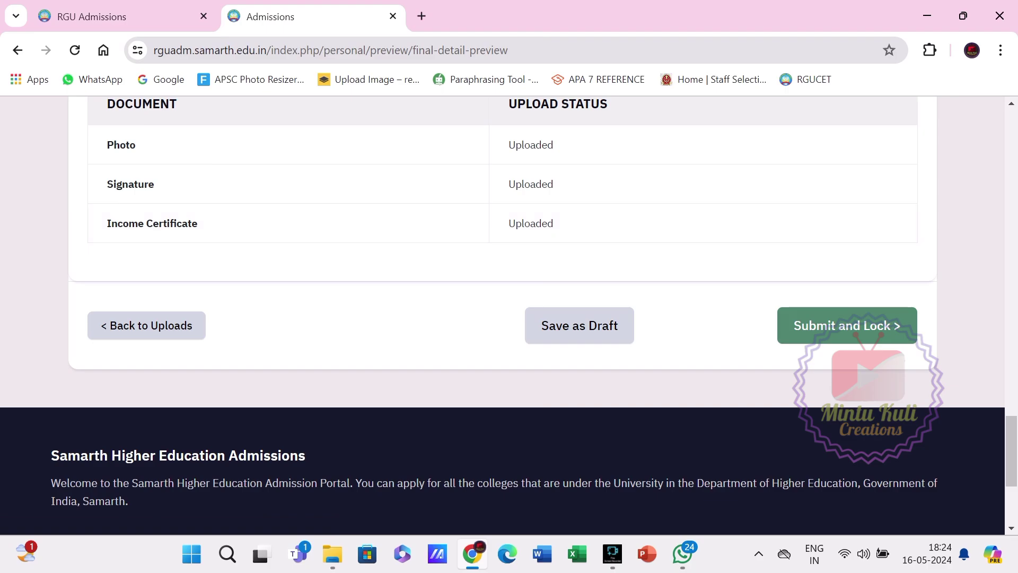
Submit the profile, tick the declaration of correctness, and confirm the lock.
left_click(847, 325)
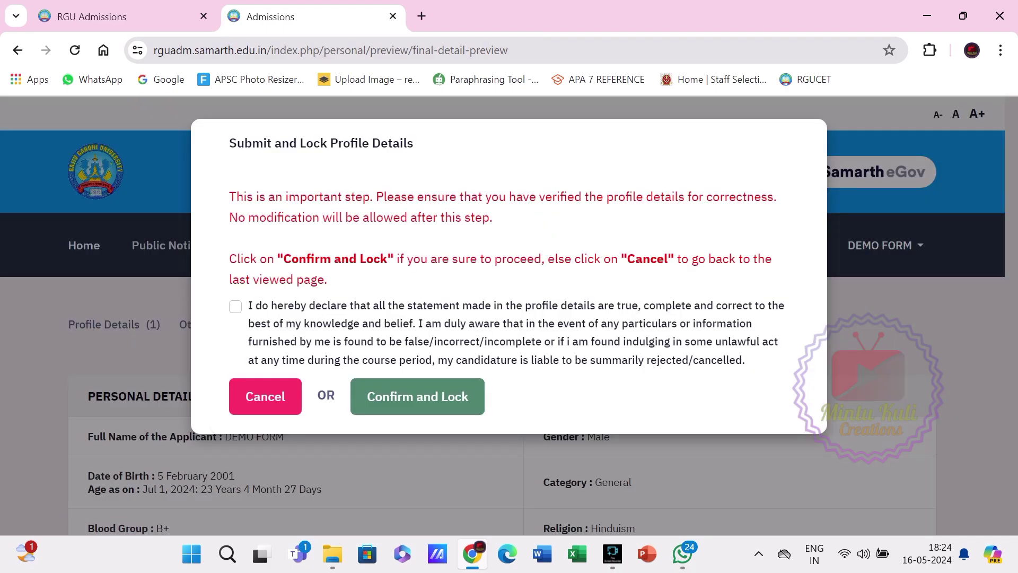
left_click(235, 307)
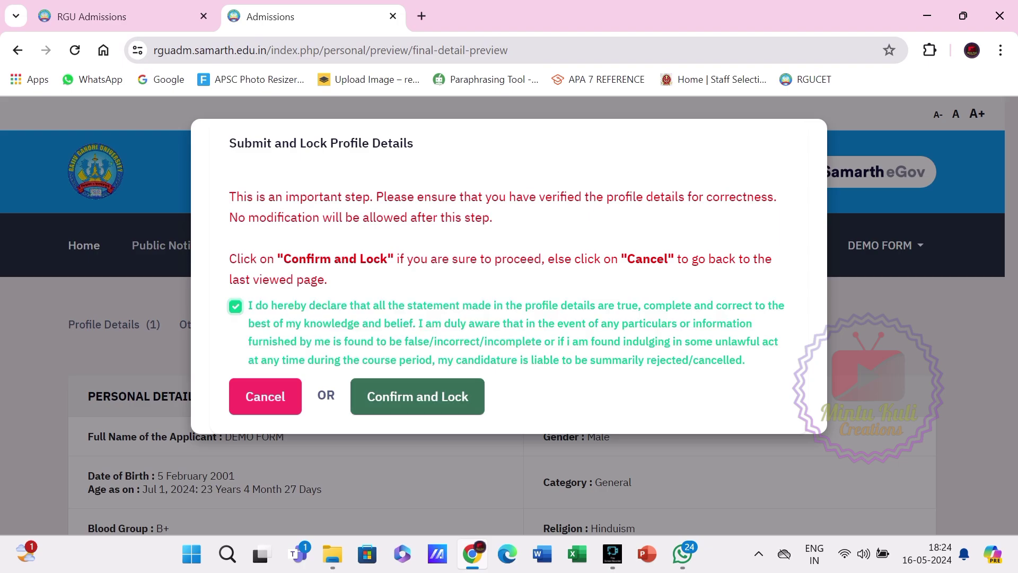
left_click(417, 397)
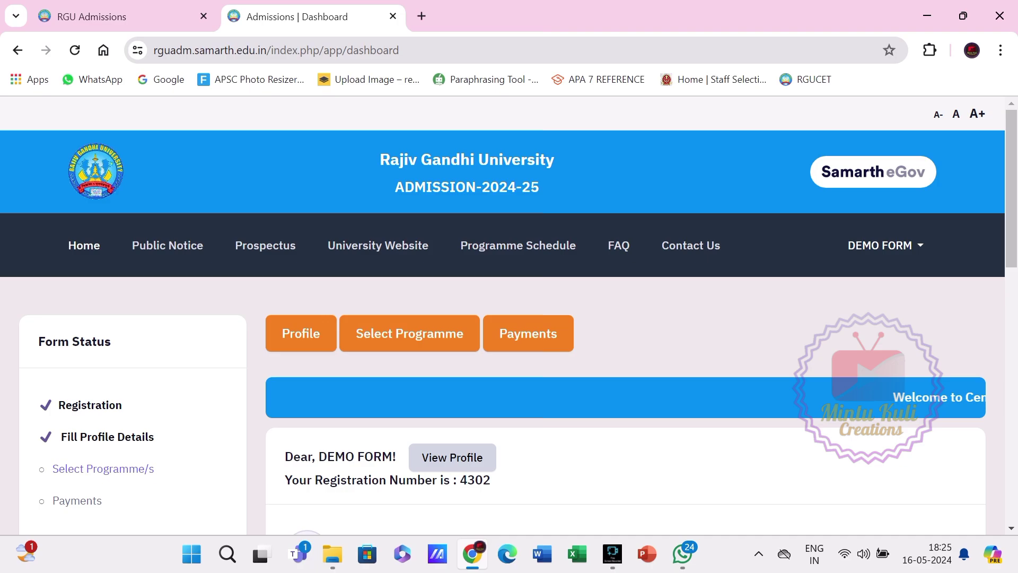
Scroll down the dashboard to verify the profile is reported as locked.
scroll(510, 319, "down", 3)
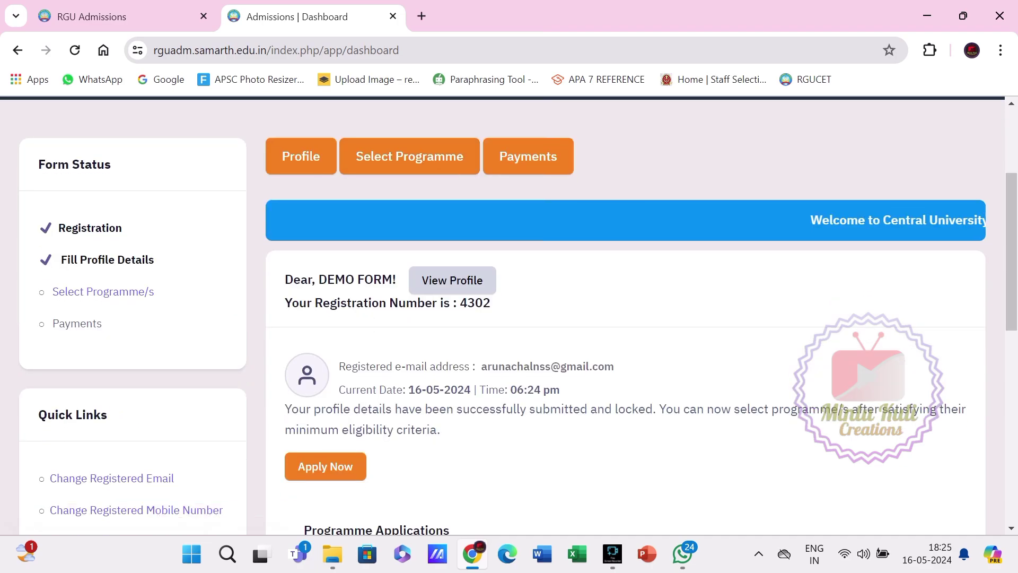
scroll(509, 319, "down", 1)
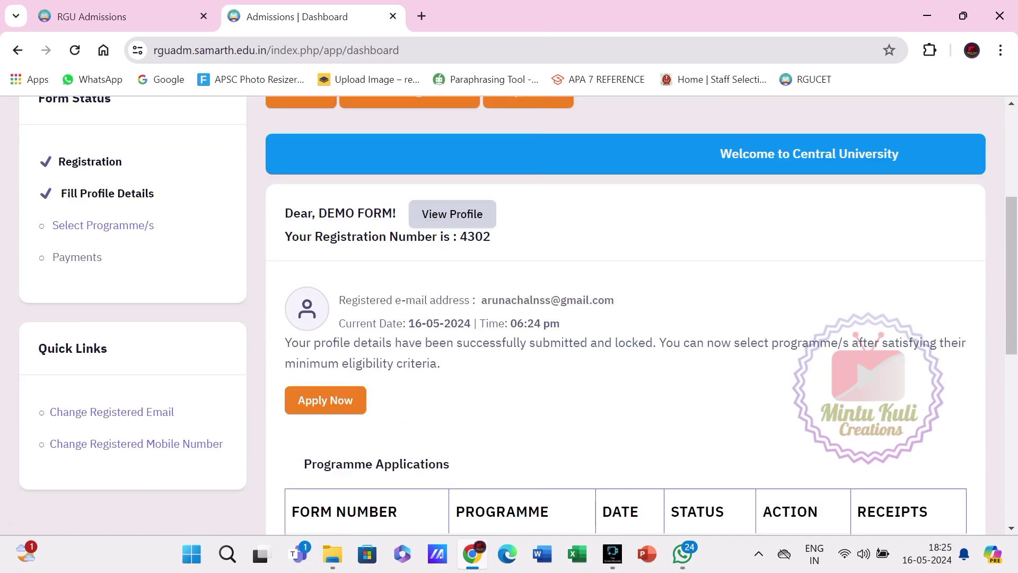
scroll(325, 325, "down", 1)
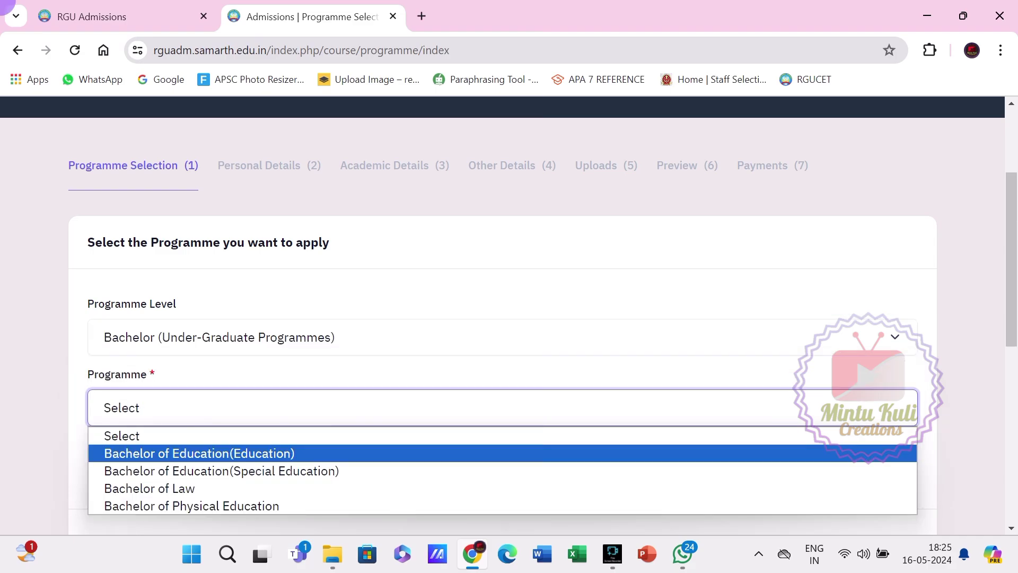
Set Programme Level to Bachelor and review the available Programme Medium options.
key("Escape")
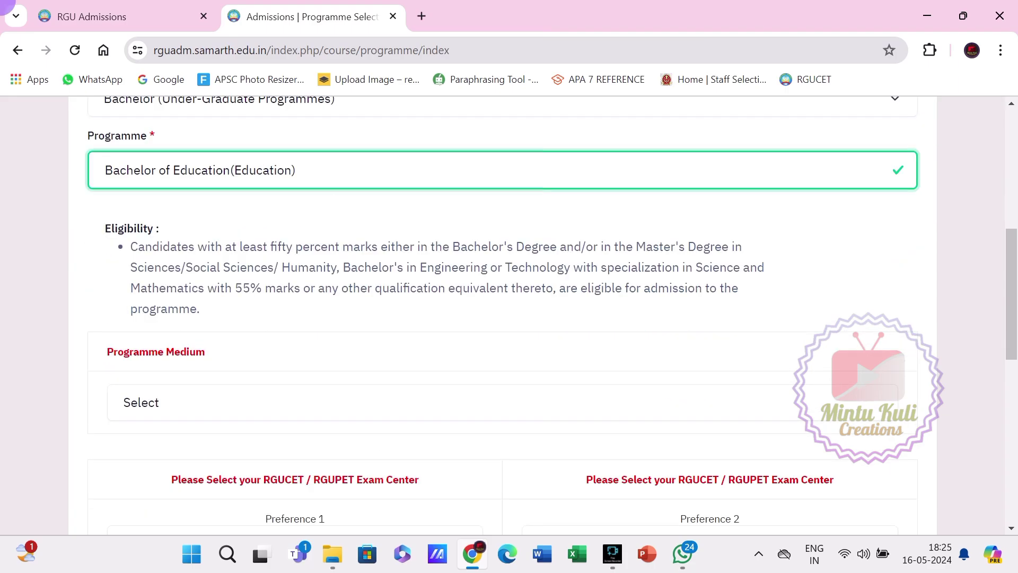
left_click(141, 402)
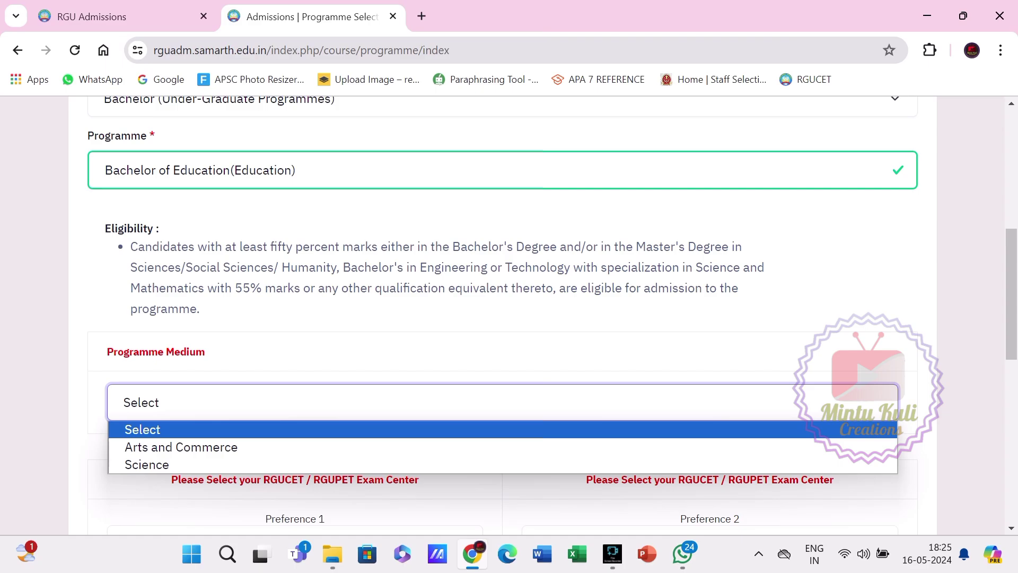
scroll(509, 318, "down", 5)
scroll(509, 318, "up", 3)
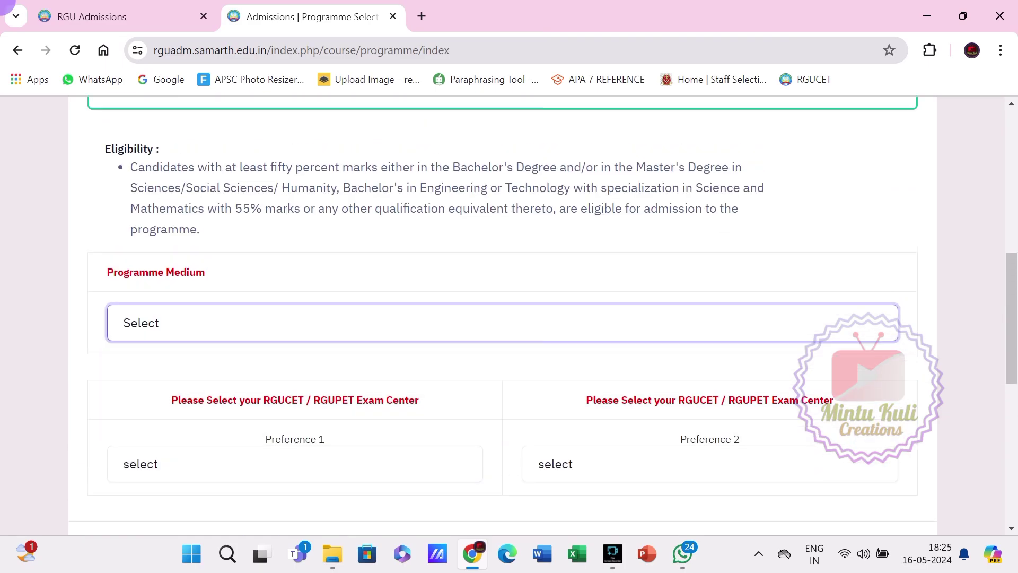
scroll(295, 305, "down", 3)
Check the Preference 1 exam-centre choices and close the list without selecting one.
left_click(295, 305)
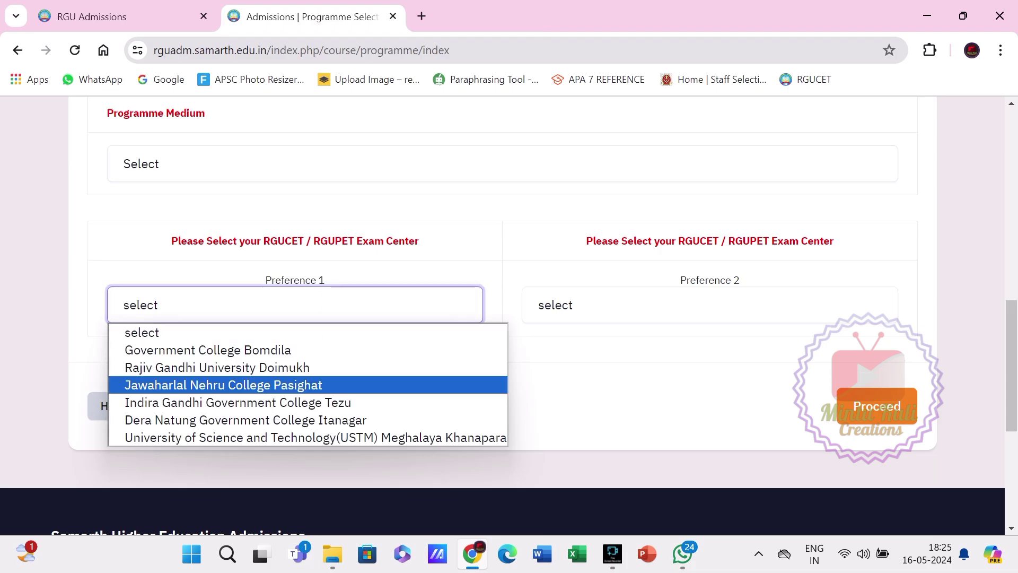
key("Escape")
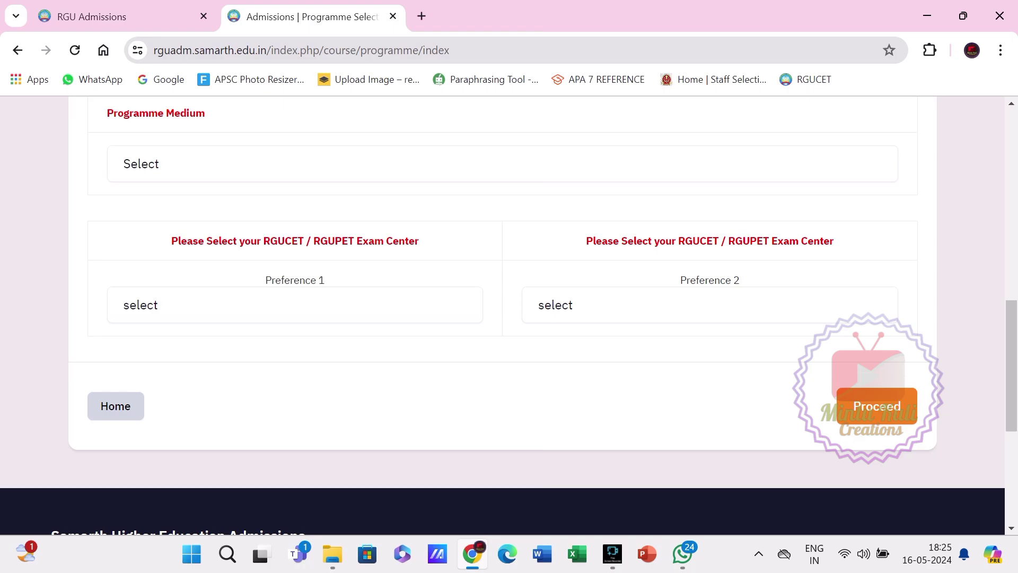
scroll(509, 315, "up", 15)
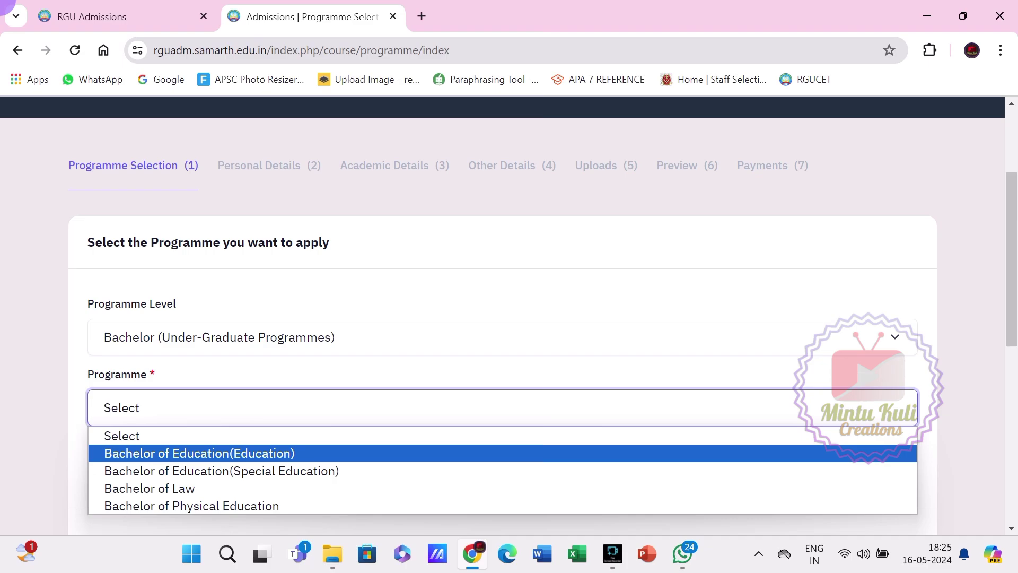
Choose Bachelor (Under-Graduate Programmes) as the level and look over the Programme Medium list.
key("Escape")
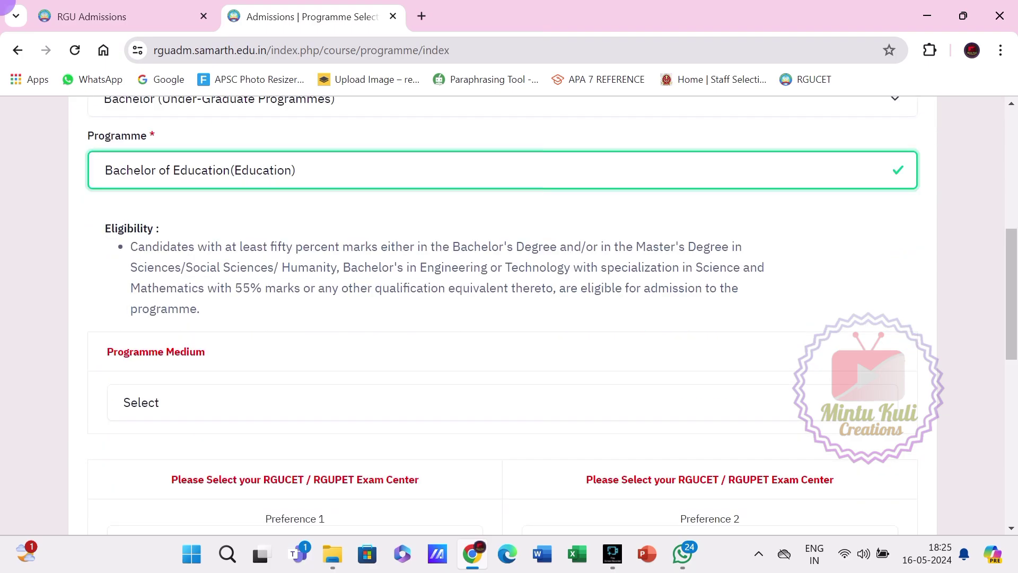
left_click(503, 402)
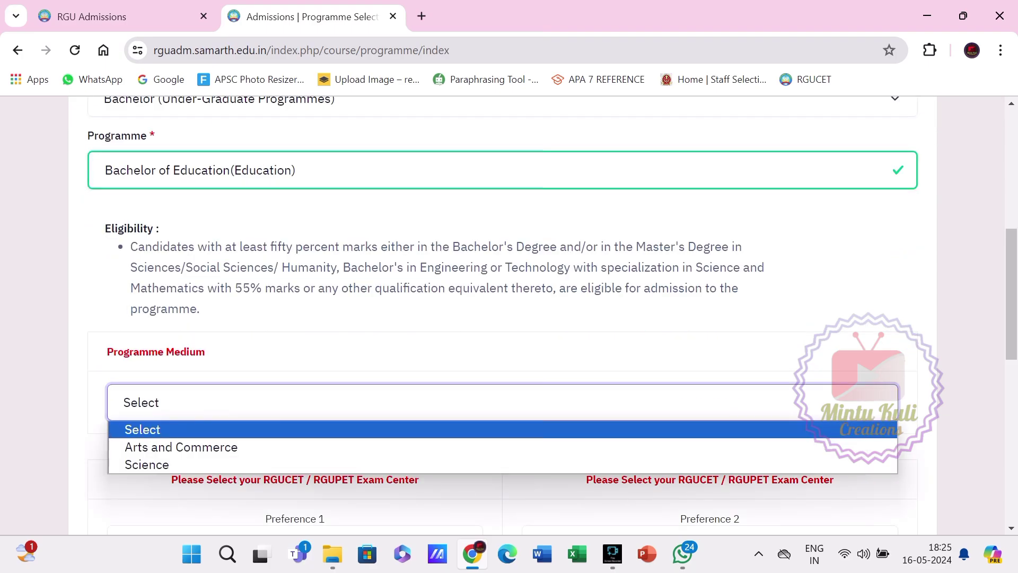
scroll(502, 318, "down", 4)
scroll(503, 318, "up", 3)
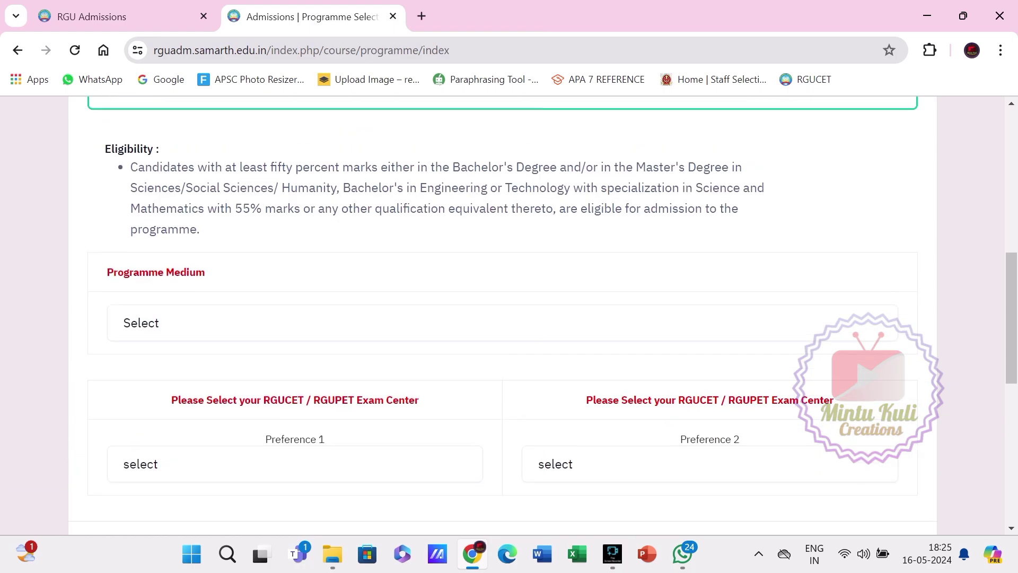
scroll(295, 319, "down", 2)
Open the Preference 1 exam-centre list and dismiss it, leaving it unchosen.
left_click(295, 305)
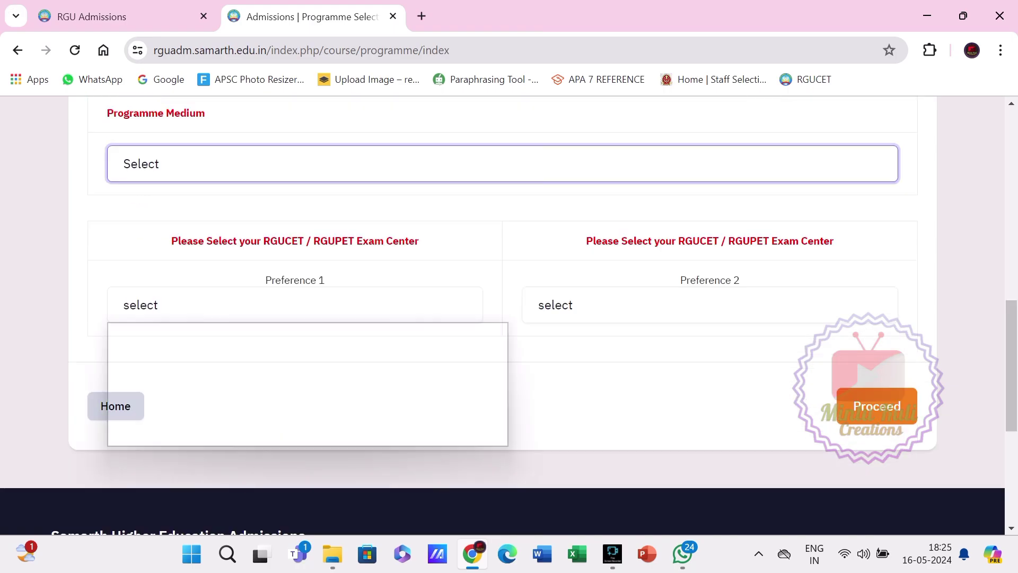
left_click(578, 390)
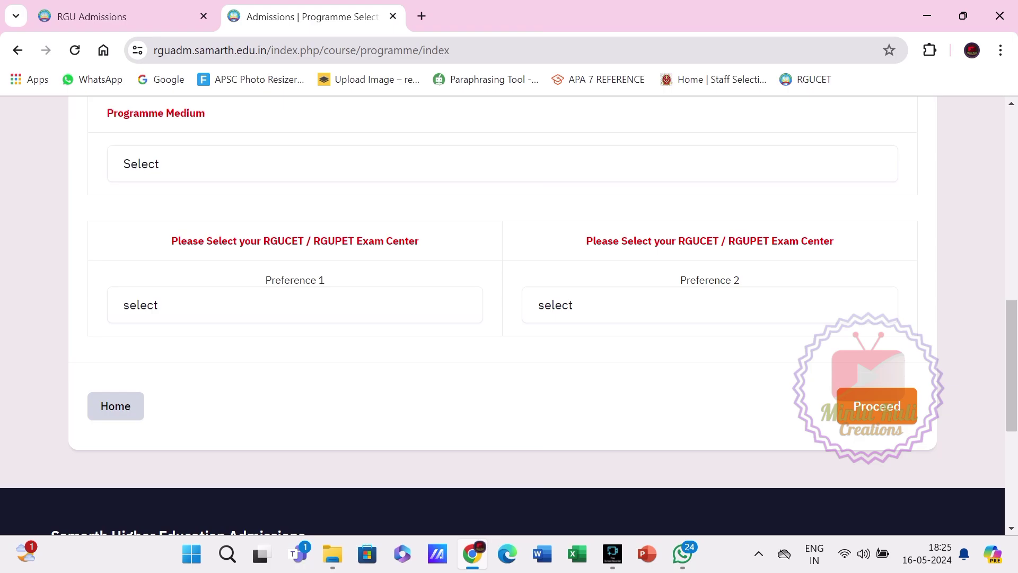
scroll(502, 316, "up", 9)
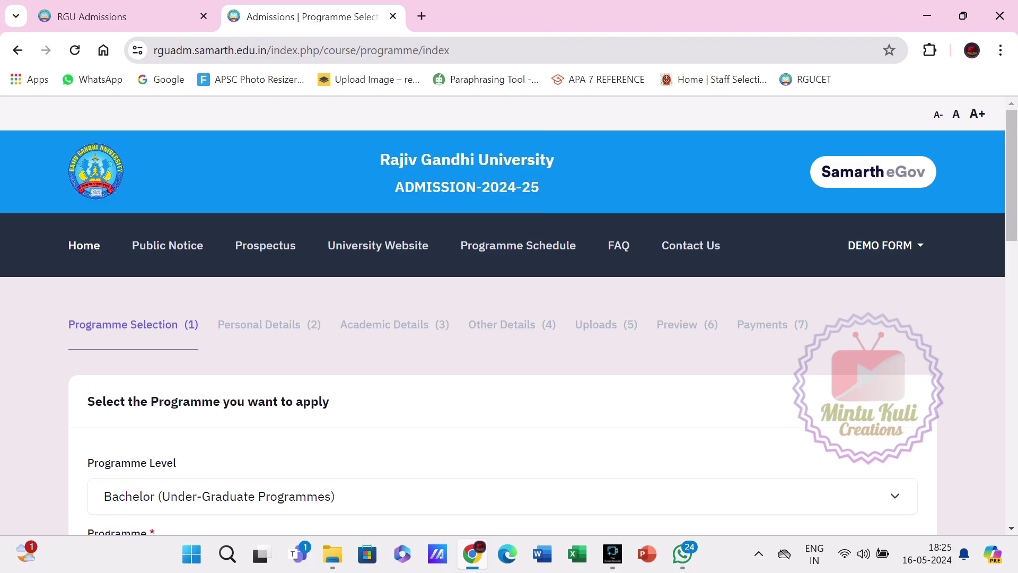